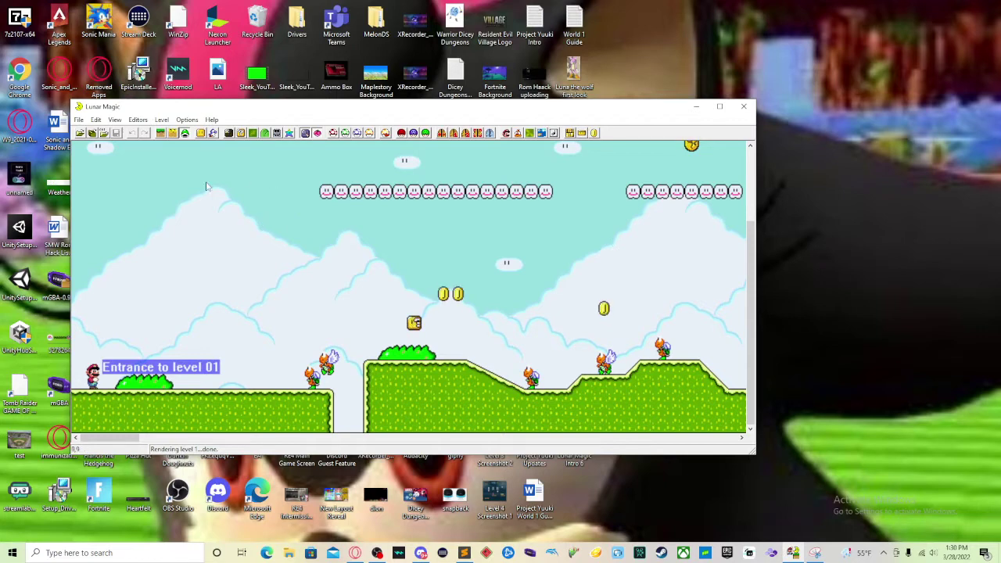
# - Open the ROM file Super Mario World (Clean).smc from the Clean folder
pyautogui.click(95, 120)
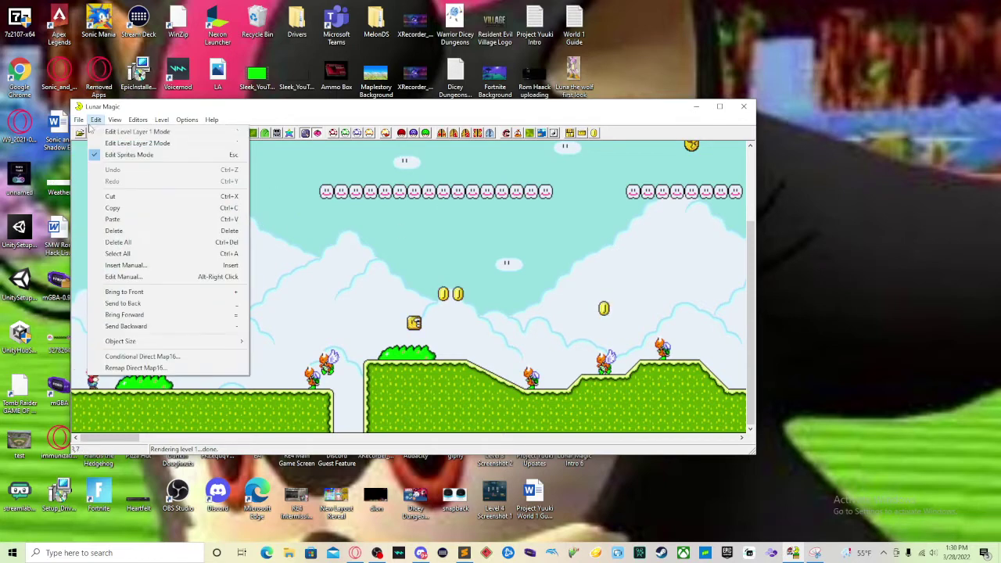
pyautogui.moveTo(79, 120)
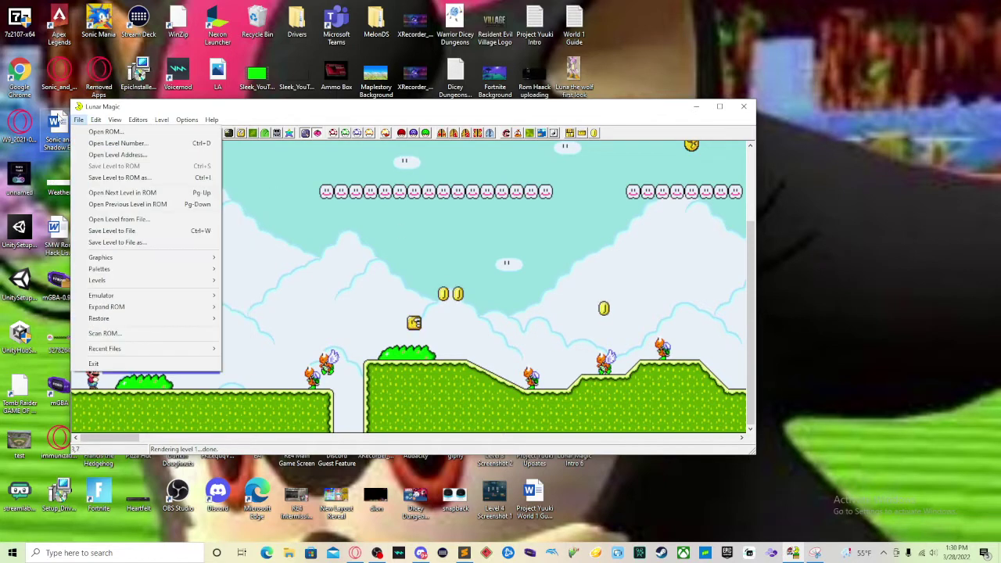
pyautogui.click(86, 131)
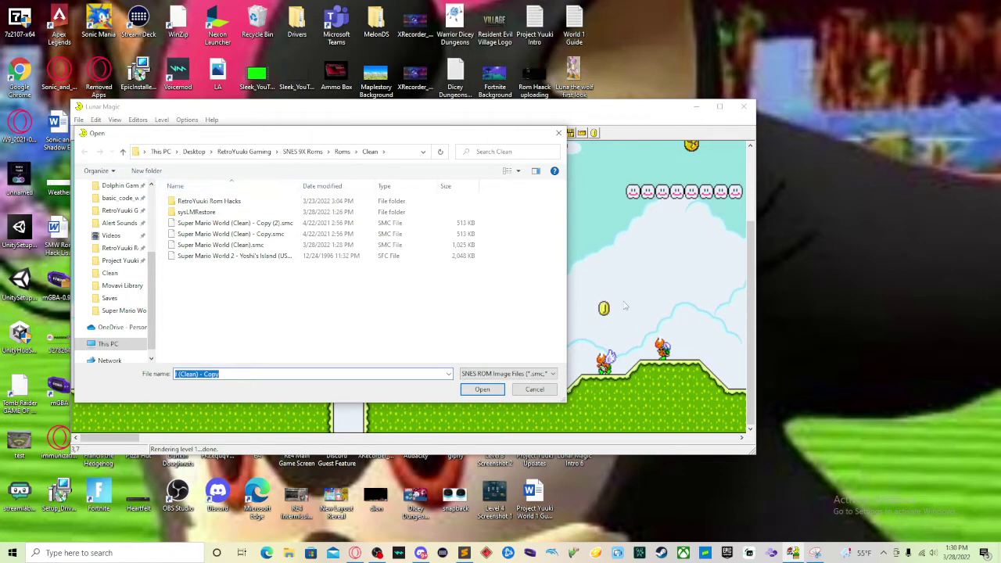
pyautogui.doubleClick(231, 246)
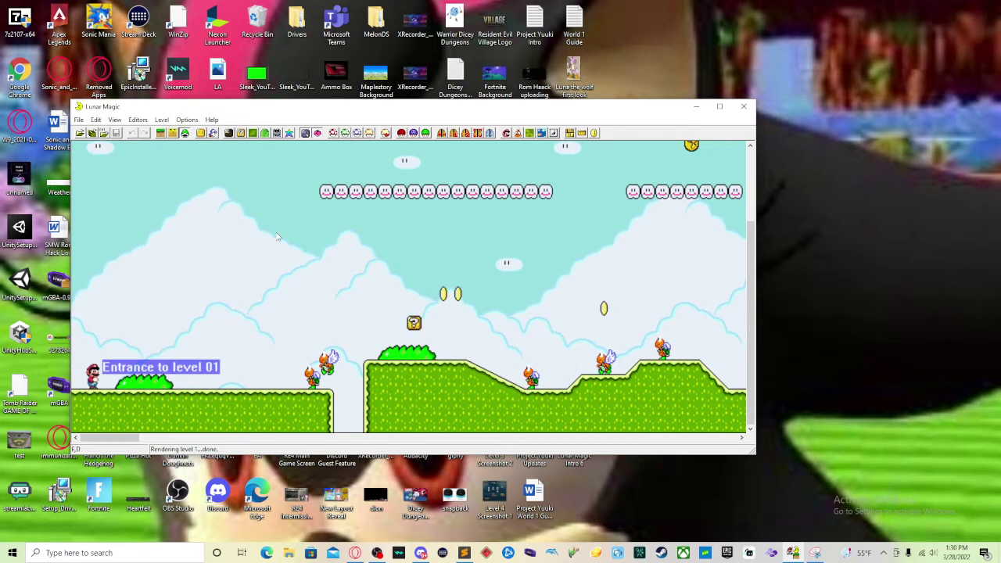
# - Browse through the ROM's levels from level 01 up to level 1F to examine their layouts
pyautogui.press('pagedown')
pyautogui.press('pagedown')
pyautogui.press('pagedown')
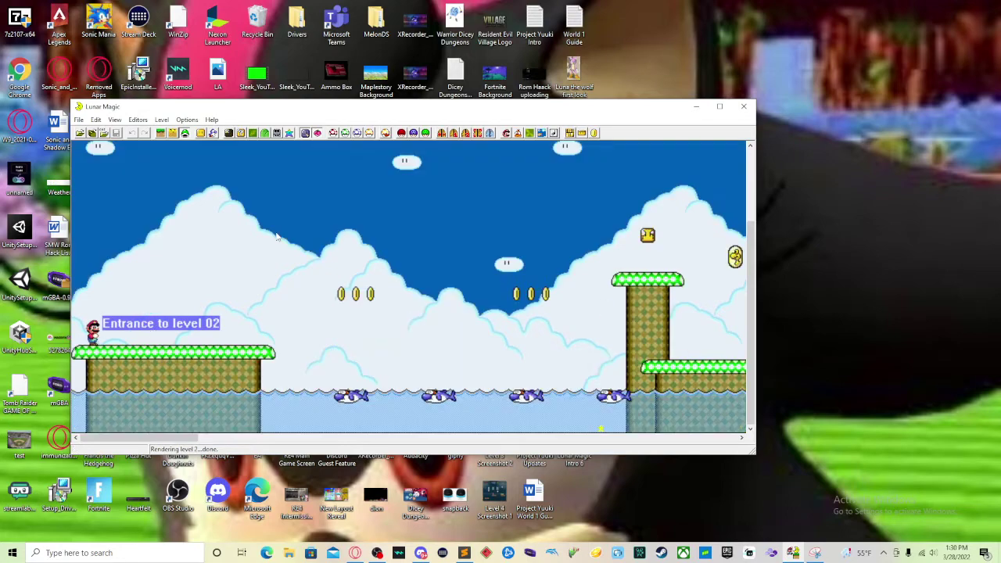
pyautogui.press('pagedown')
pyautogui.press('pagedown')
pyautogui.press('pagedown')
pyautogui.press('pagedown')
pyautogui.press('pagedown')
pyautogui.press('pagedown')
pyautogui.press('pagedown')
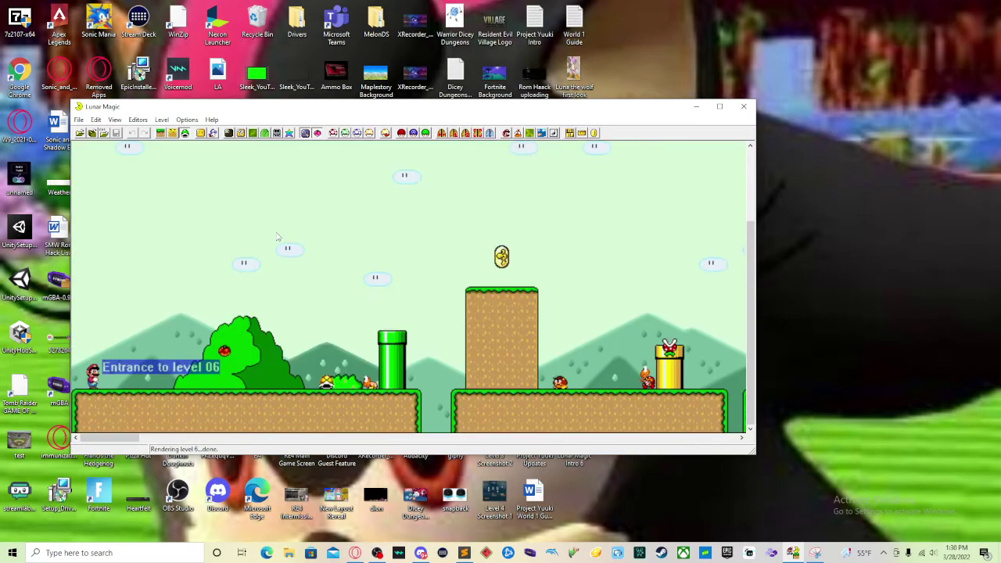
pyautogui.press('pagedown')
pyautogui.press('pagedown')
pyautogui.press('pagedown')
pyautogui.press('pagedown')
pyautogui.press('pagedown')
pyautogui.press('pagedown')
pyautogui.press('pagedown')
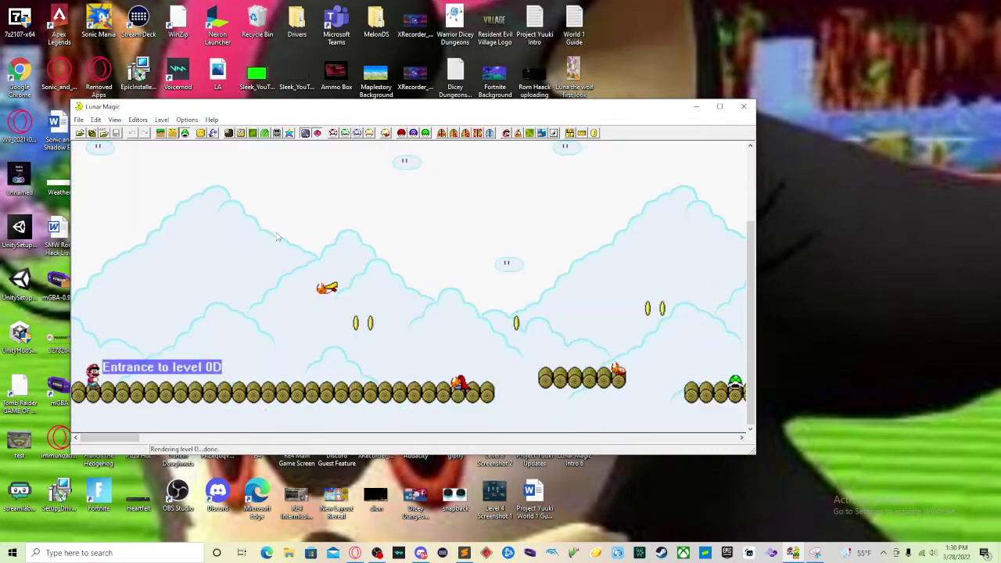
pyautogui.press('pagedown')
pyautogui.press('pagedown')
pyautogui.press('pagedown')
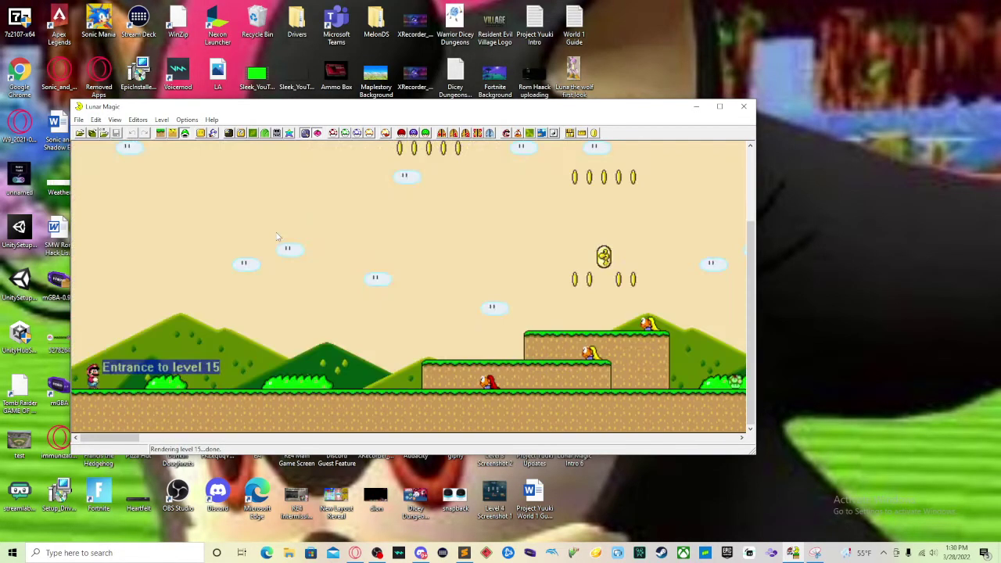
pyautogui.press('pageup')
pyautogui.press('pageup')
pyautogui.press('pageup')
pyautogui.press('pageup')
pyautogui.press('pageup')
pyautogui.press('pageup')
pyautogui.press('pageup')
pyautogui.press('pageup')
pyautogui.press('pageup')
pyautogui.press('pageup')
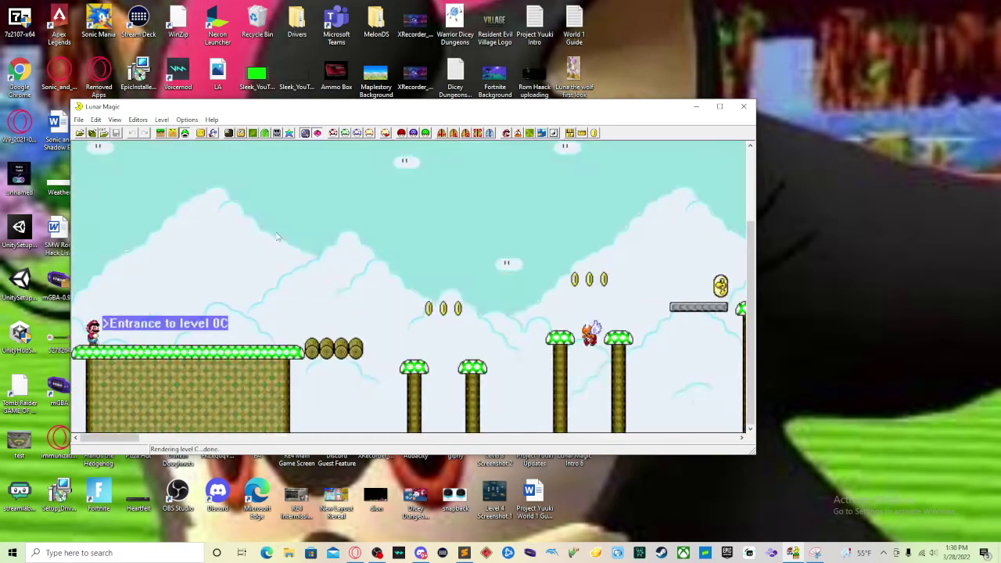
pyautogui.press('pagedown')
pyautogui.press('pagedown')
pyautogui.press('pagedown')
pyautogui.press('pagedown')
pyautogui.press('pagedown')
pyautogui.press('pagedown')
pyautogui.press('pagedown')
pyautogui.press('pagedown')
pyautogui.press('pagedown')
pyautogui.press('pagedown')
pyautogui.press('pagedown')
pyautogui.press('pagedown')
pyautogui.press('pagedown')
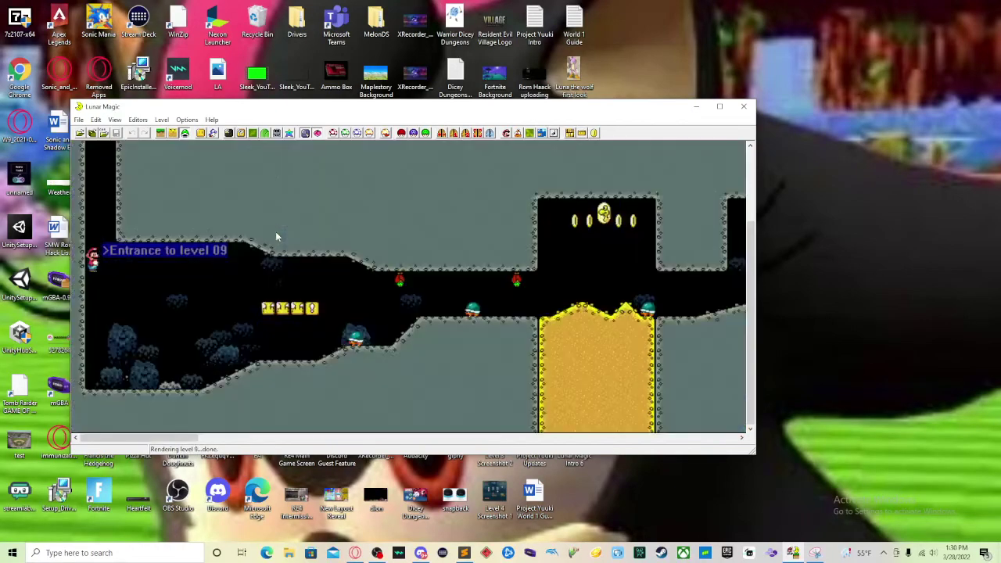
pyautogui.press('pagedown')
pyautogui.press('pagedown')
pyautogui.press('pagedown')
pyautogui.press('pagedown')
pyautogui.press('pagedown')
pyautogui.press('pagedown')
pyautogui.press('pagedown')
pyautogui.press('pagedown')
pyautogui.press('pagedown')
pyautogui.press('pagedown')
pyautogui.press('pagedown')
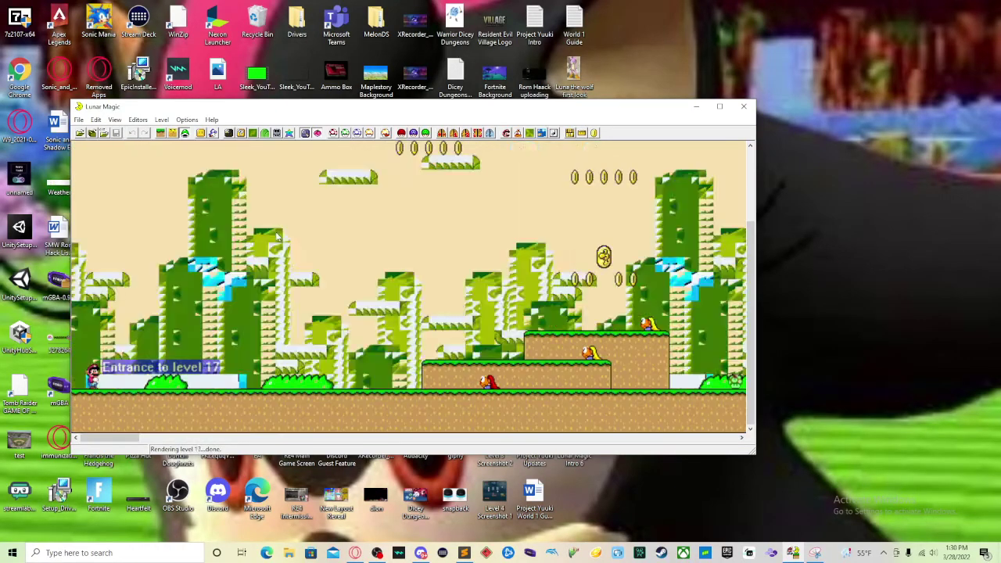
pyautogui.press('pagedown')
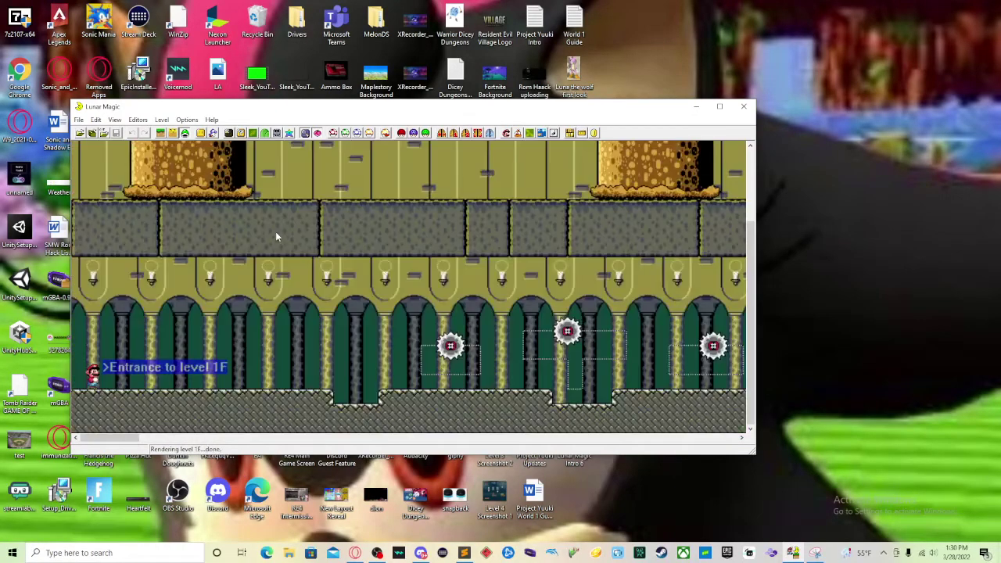
# - Go back through the levels down to level 00, compare the first few, and return to level 01
pyautogui.press('pageup')
pyautogui.press('pageup')
pyautogui.press('pageup')
pyautogui.press('pageup')
pyautogui.press('pageup')
pyautogui.press('pageup')
pyautogui.press('pageup')
pyautogui.press('pageup')
pyautogui.press('pageup')
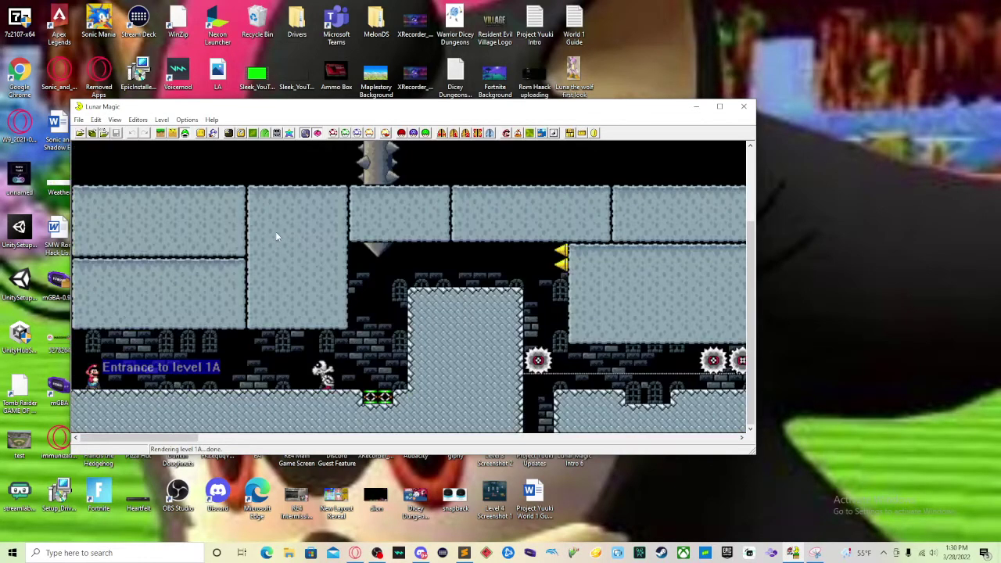
pyautogui.press('pageup')
pyautogui.press('pageup')
pyautogui.press('pageup')
pyautogui.press('pageup')
pyautogui.press('pageup')
pyautogui.press('pageup')
pyautogui.press('pageup')
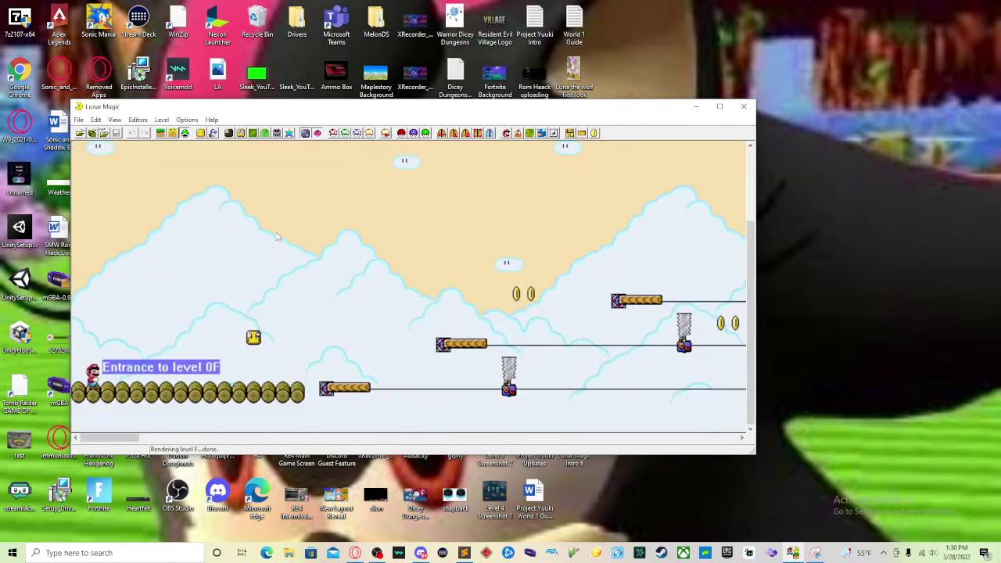
pyautogui.press('pageup')
pyautogui.press('pageup')
pyautogui.press('pageup')
pyautogui.press('pageup')
pyautogui.press('pageup')
pyautogui.press('pageup')
pyautogui.press('pageup')
pyautogui.press('pageup')
pyautogui.press('pageup')
pyautogui.press('pageup')
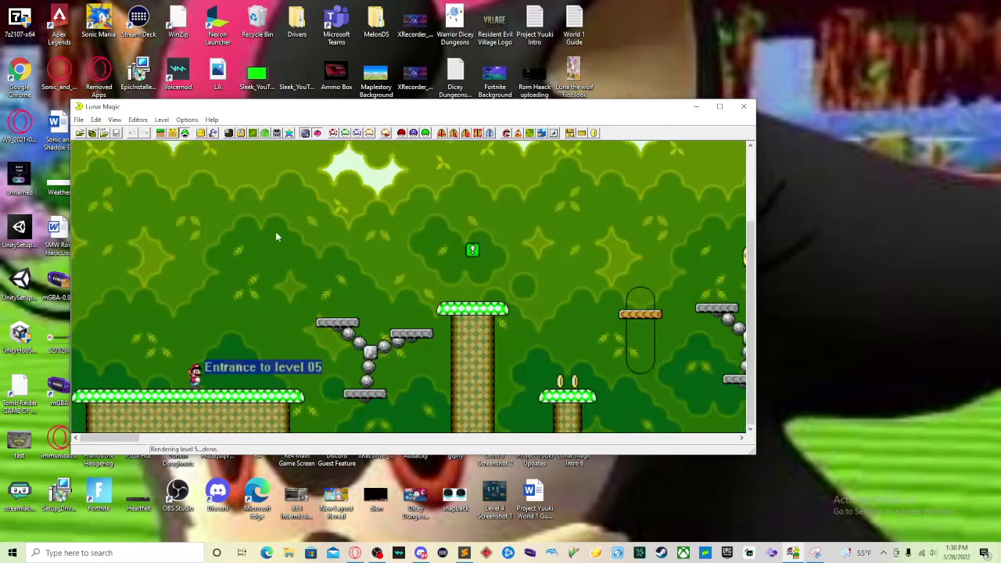
pyautogui.press('pageup')
pyautogui.press('pageup')
pyautogui.press('pageup')
pyautogui.press('pageup')
pyautogui.press('pageup')
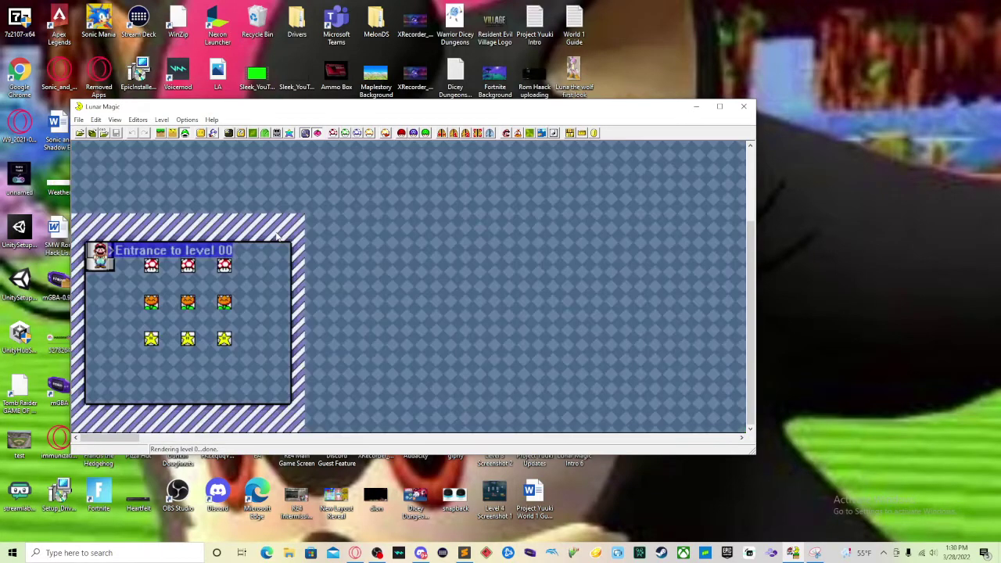
pyautogui.press('pagedown')
pyautogui.press('pagedown')
pyautogui.press('pagedown')
pyautogui.press('pagedown')
pyautogui.press('pagedown')
pyautogui.press('pagedown')
pyautogui.press('pagedown')
pyautogui.press('pageup')
pyautogui.press('pageup')
pyautogui.press('pageup')
pyautogui.press('pageup')
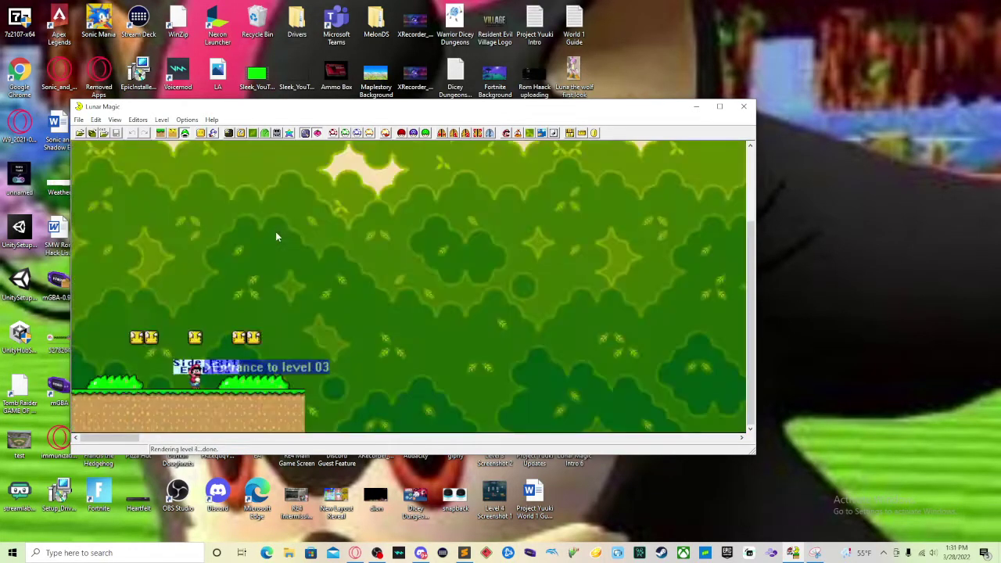
pyautogui.press('pageup')
pyautogui.press('pageup')
pyautogui.press('pageup')
pyautogui.press('pagedown')
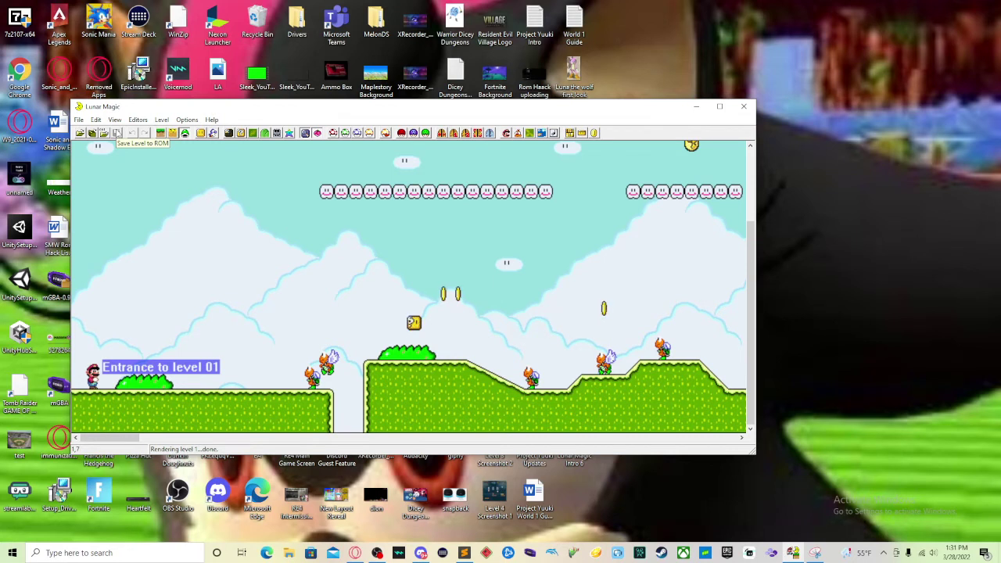
# - Delete all Layer 1 objects from level 01, leaving the sprites in place
pyautogui.click(116, 134)
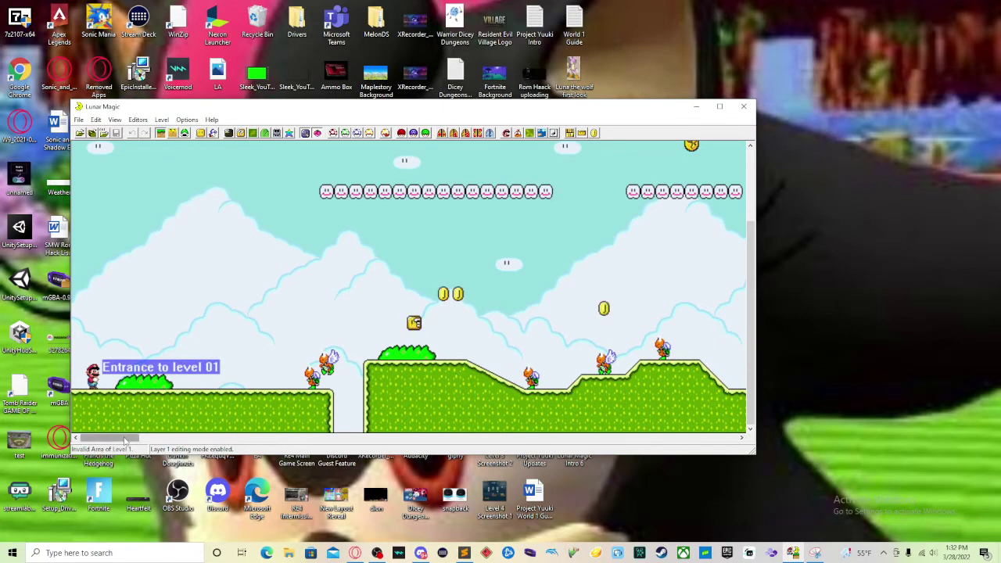
pyautogui.moveTo(125, 439)
pyautogui.mouseDown()
pyautogui.moveTo(368, 432)
pyautogui.moveTo(460, 407)
pyautogui.moveTo(121, 430)
pyautogui.mouseUp()
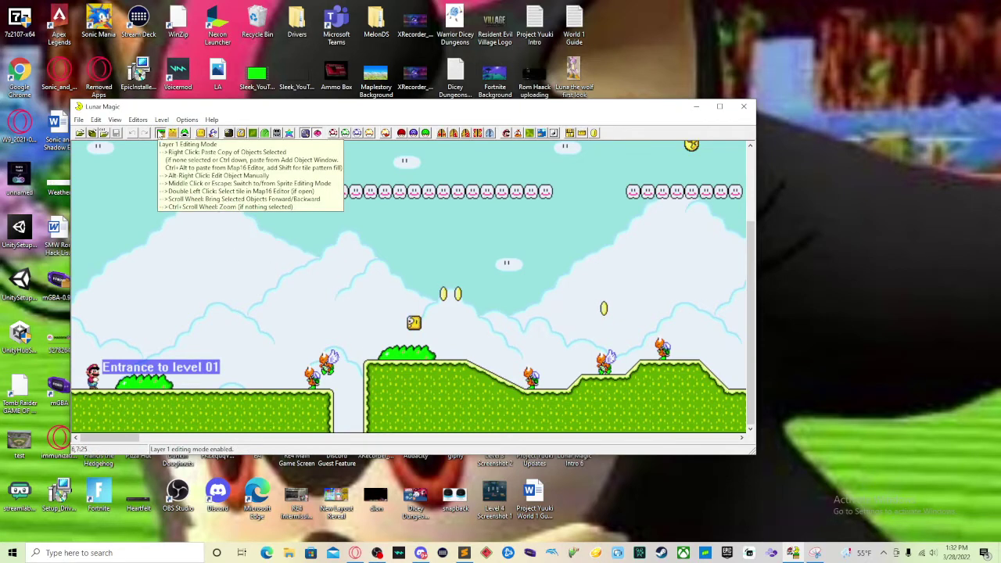
pyautogui.click(172, 133)
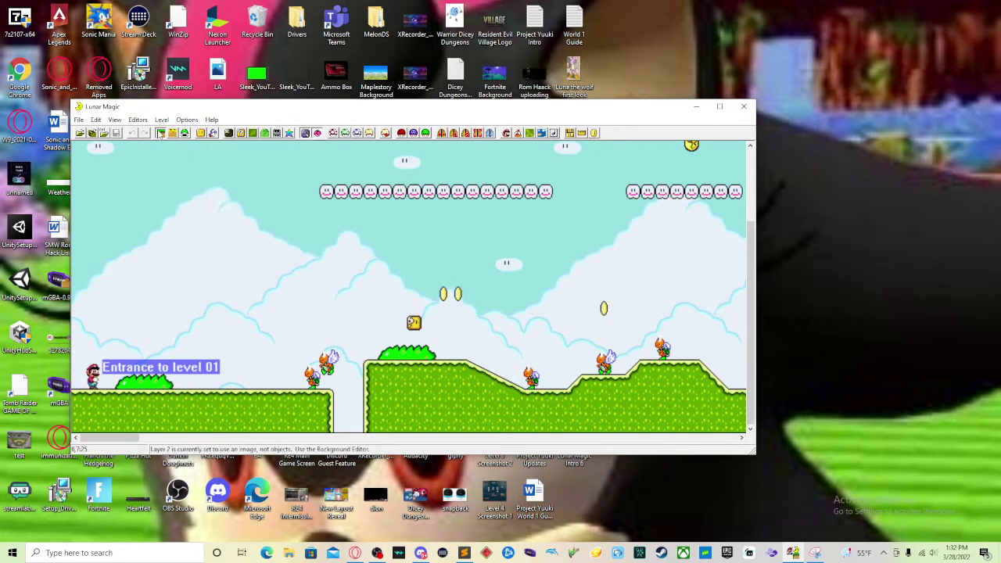
pyautogui.hotkey('ctrl', 'a')
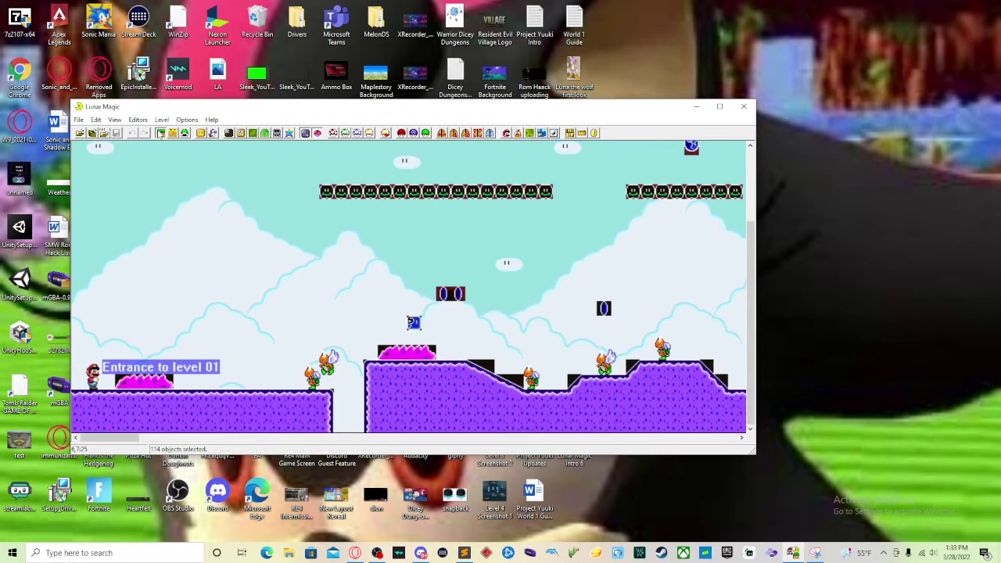
pyautogui.press('Delete')
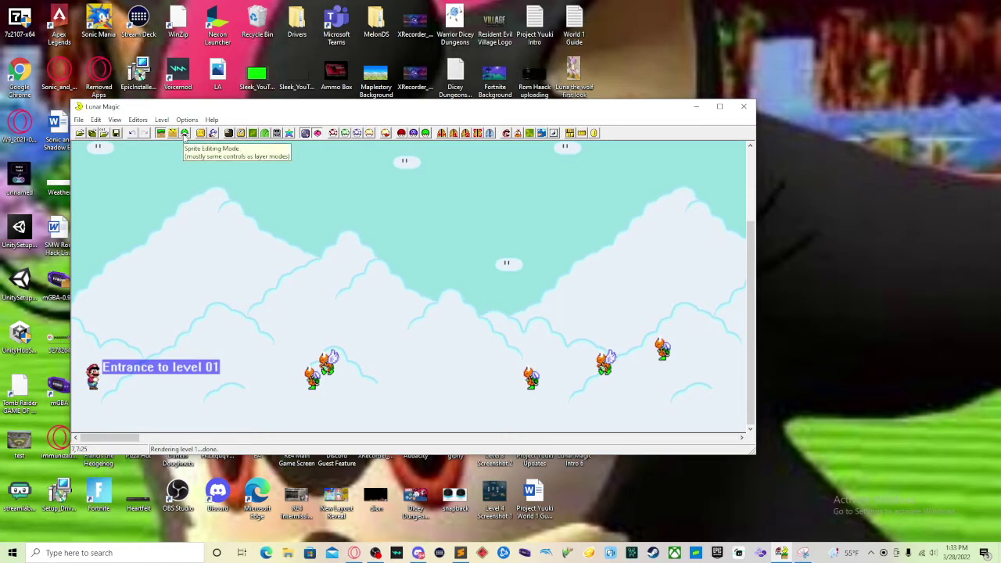
# - Switch to sprite editing mode and delete all sprites in level 01
pyautogui.click(184, 133)
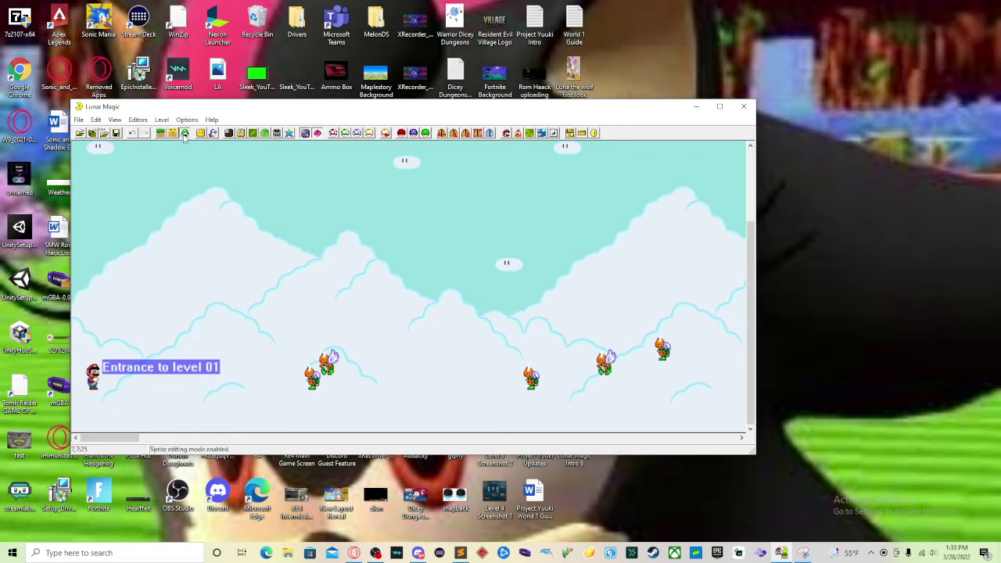
pyautogui.hotkey('ctrl', 'a')
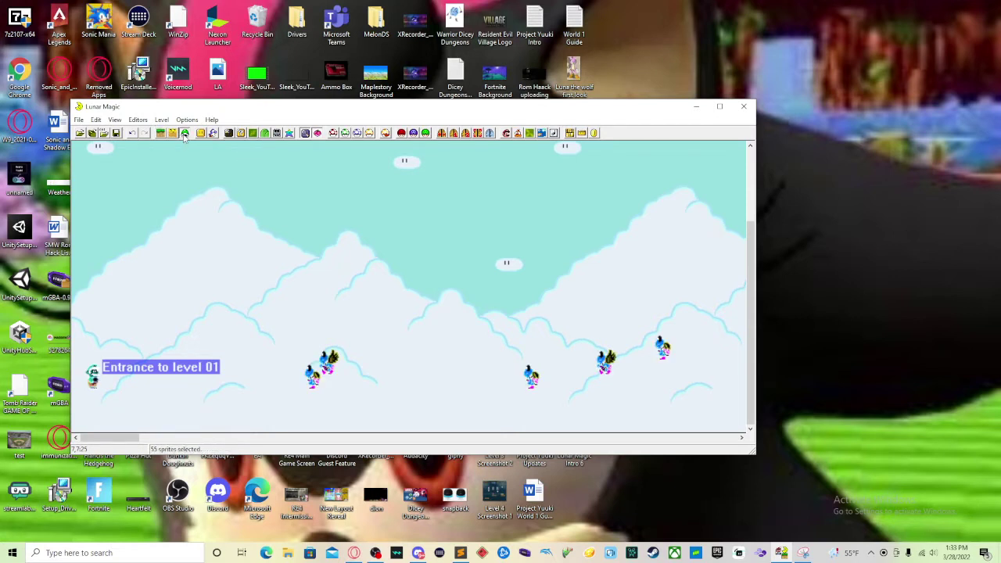
pyautogui.press('Delete')
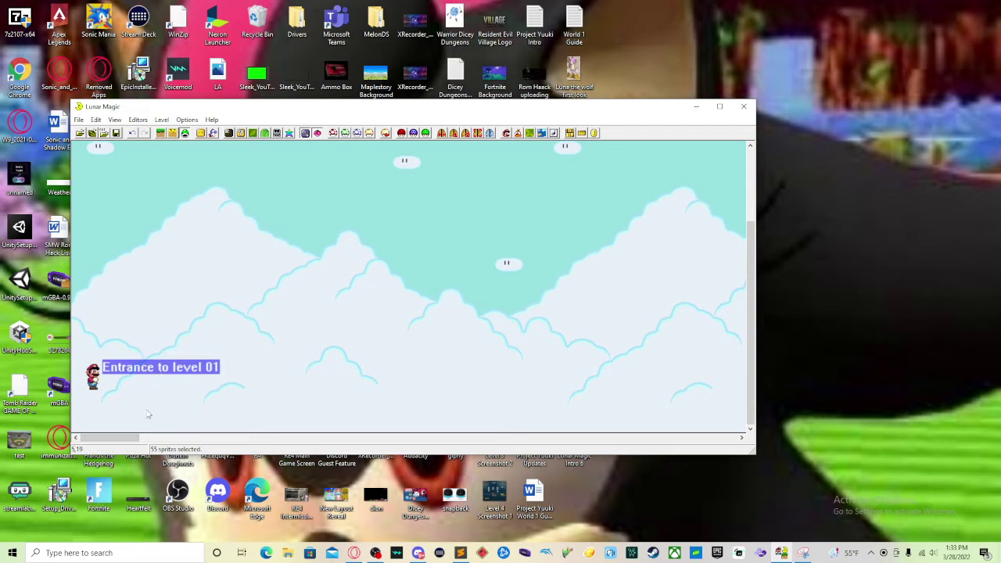
# - Inspect the midway entrance farther along the level, then return to the level's start
pyautogui.moveTo(129, 438); pyautogui.dragTo(296, 431)
pyautogui.click(282, 374)
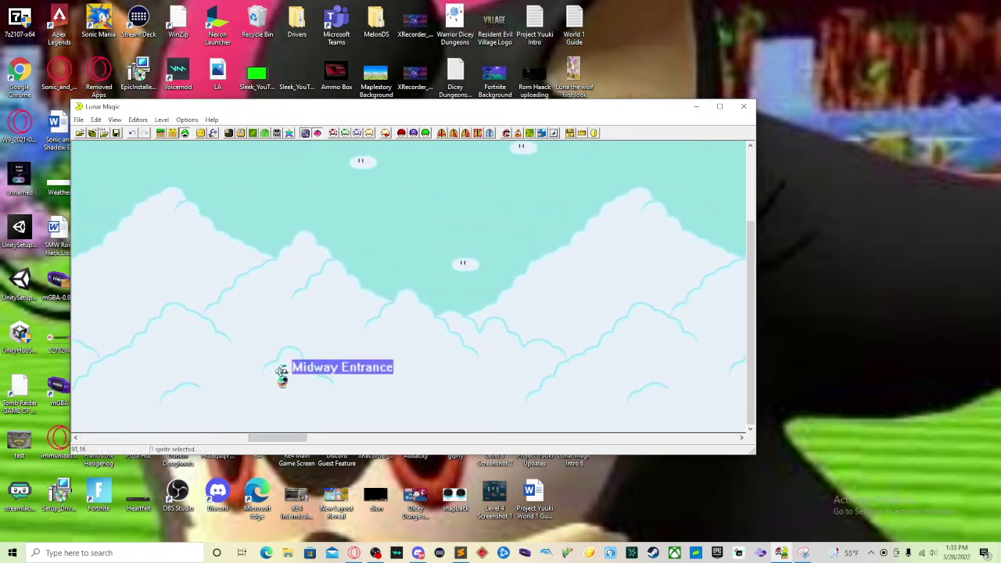
pyautogui.moveTo(277, 438)
pyautogui.mouseDown()
pyautogui.moveTo(718, 417)
pyautogui.moveTo(109, 423)
pyautogui.mouseUp()
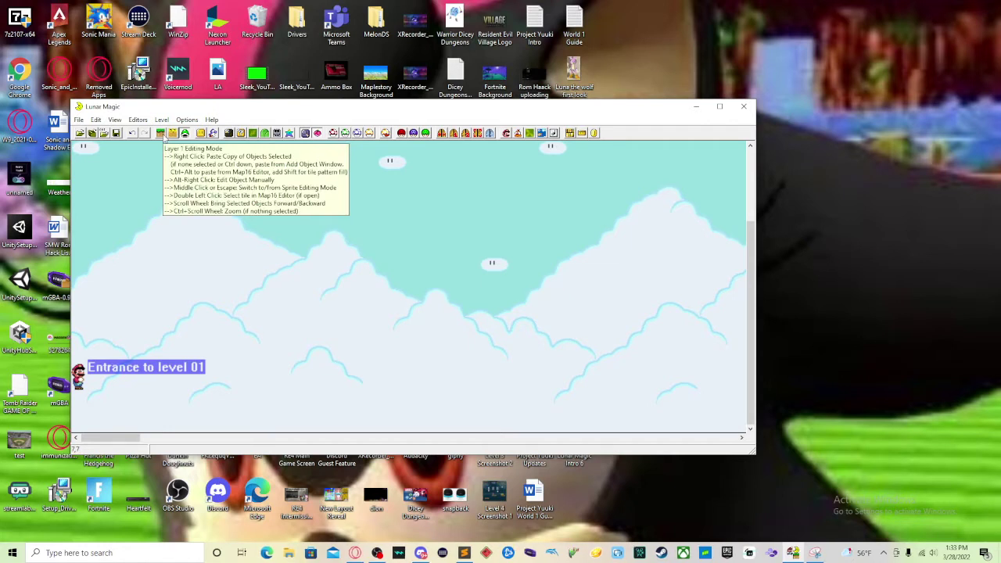
# - Enable Layer 1 editing mode and open the 16x16 Tile Map Editor, placing it beside the level window
pyautogui.click(161, 134)
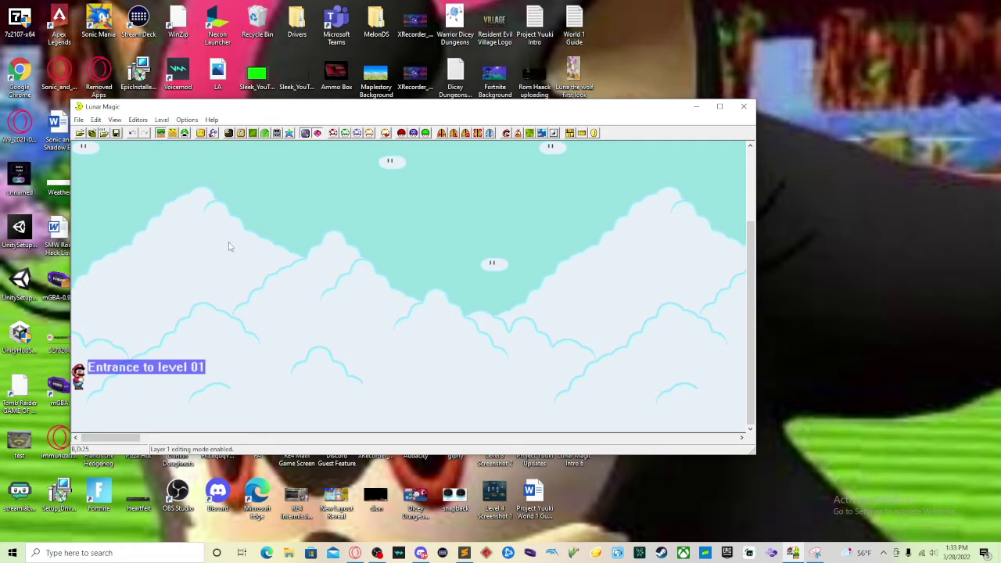
pyautogui.click(241, 133)
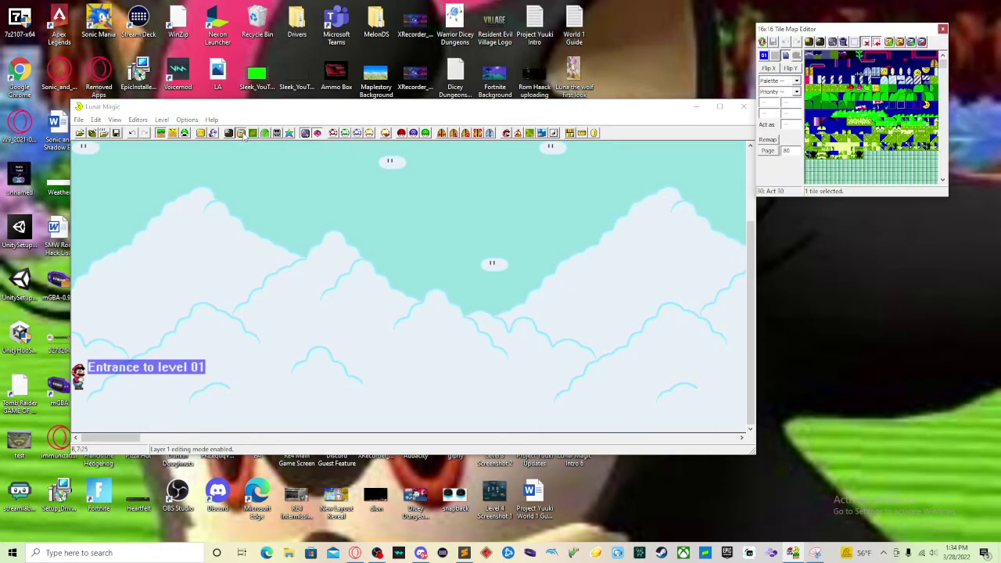
pyautogui.moveTo(814, 31); pyautogui.dragTo(819, 107)
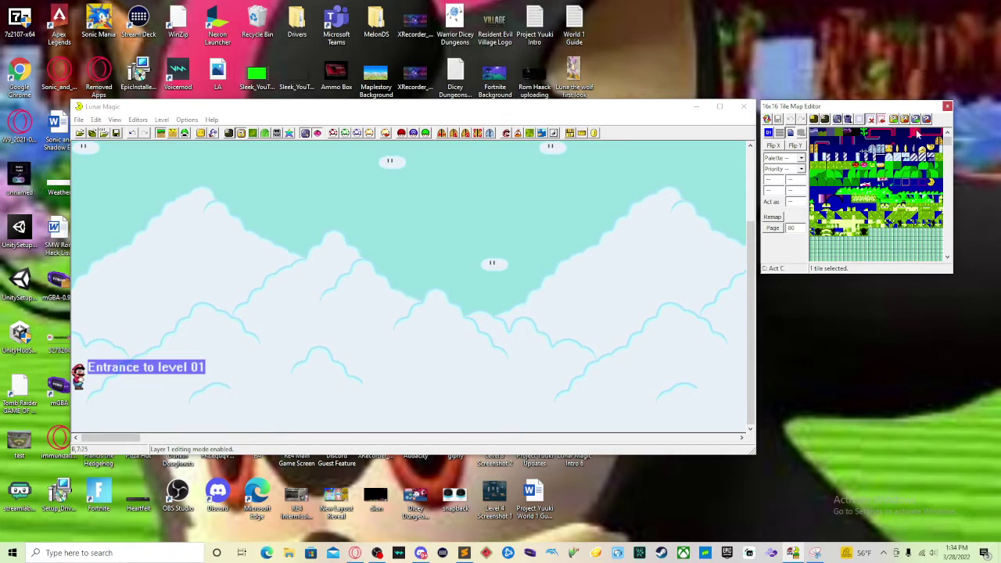
# - Look through the available 16x16 tiles, including the tileset-specific ones, in the Tile Map Editor
pyautogui.scroll(-3, 830, 184)
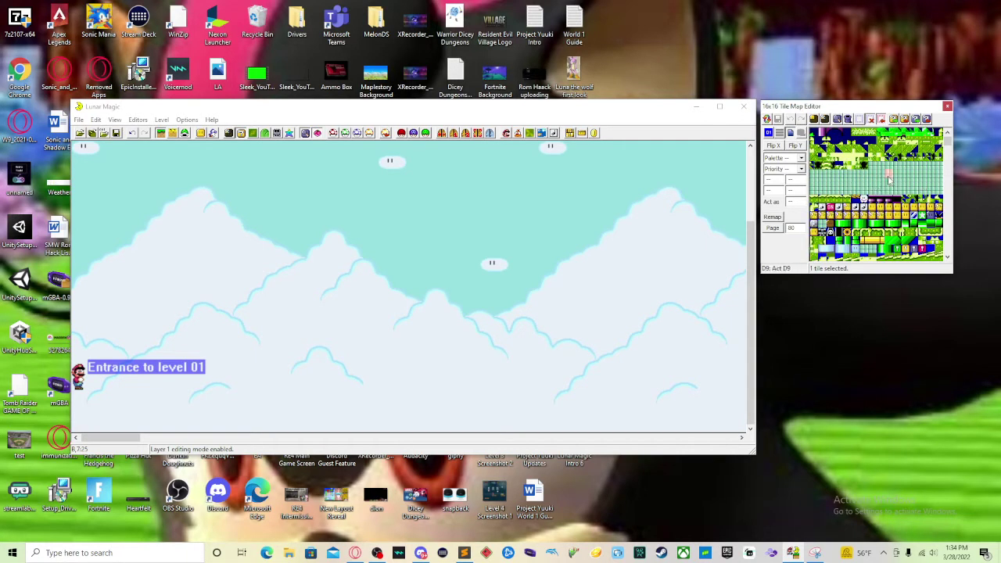
pyautogui.scroll(-1, 868, 186)
pyautogui.scroll(-2, 913, 190)
pyautogui.scroll(3, 911, 186)
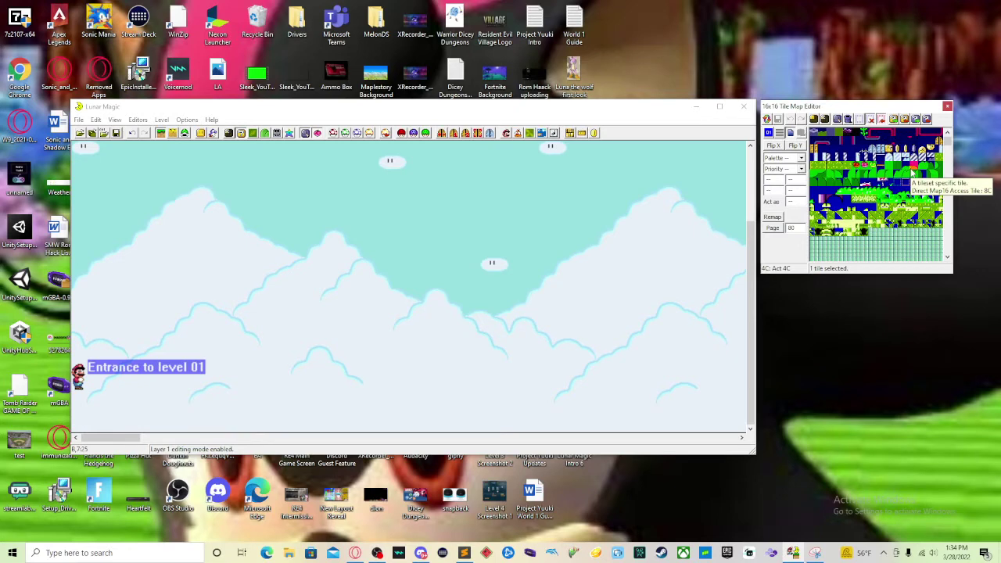
pyautogui.scroll(-3, 908, 179)
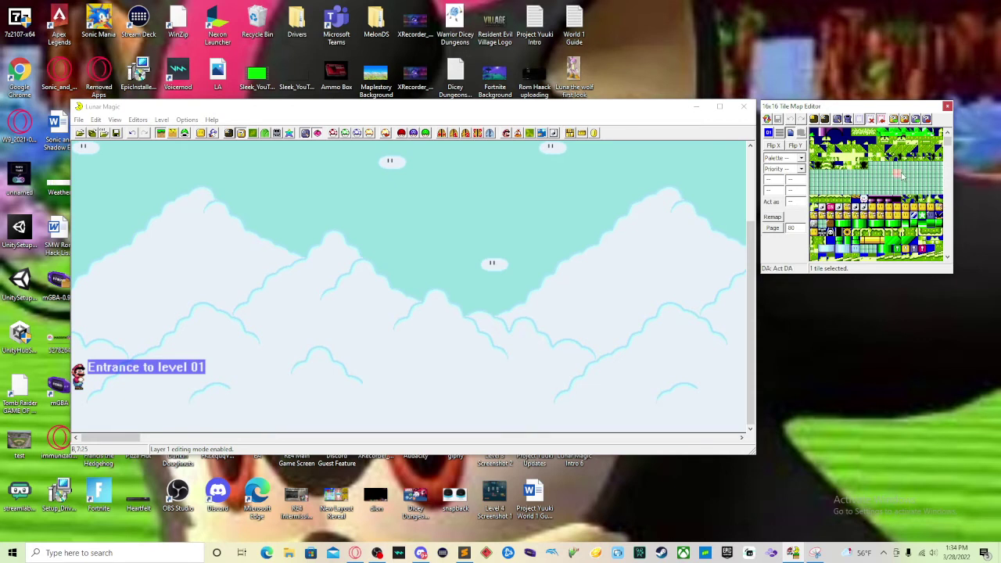
pyautogui.scroll(-1, 917, 181)
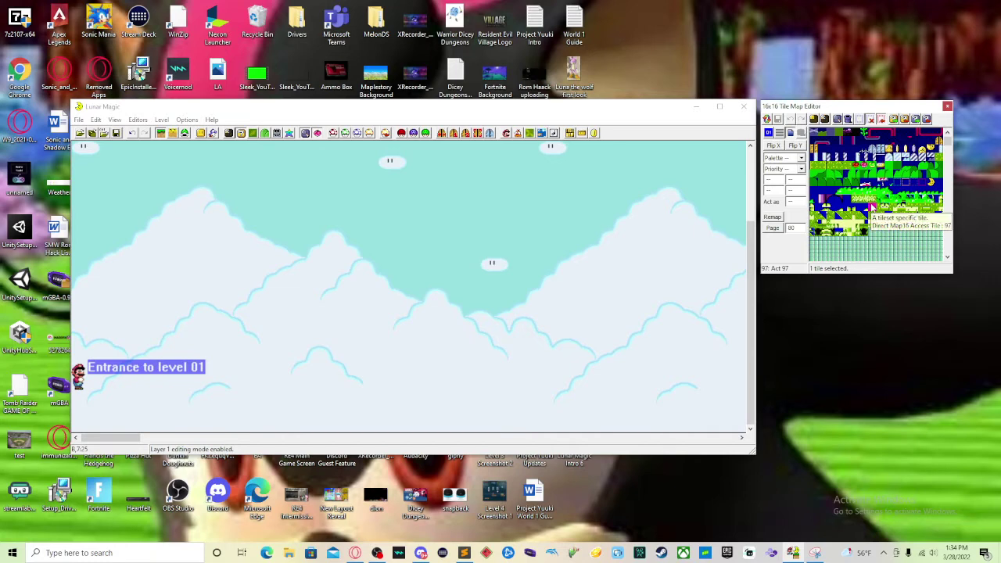
# - Place grass ledge tile 100 directly beneath Mario's entrance and stretch it into a row across the visible level width
pyautogui.scroll(-3, 875, 205)
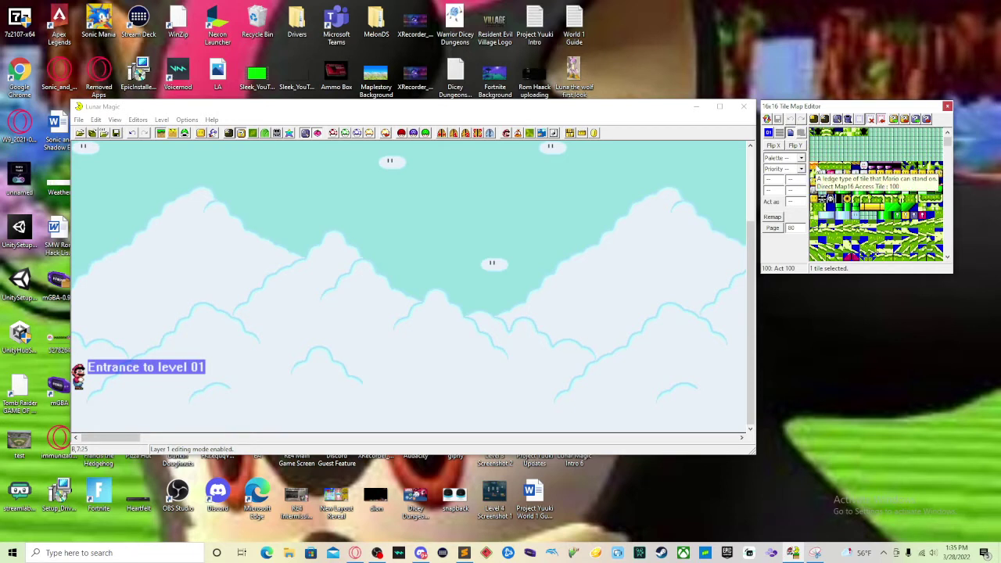
pyautogui.click(814, 164)
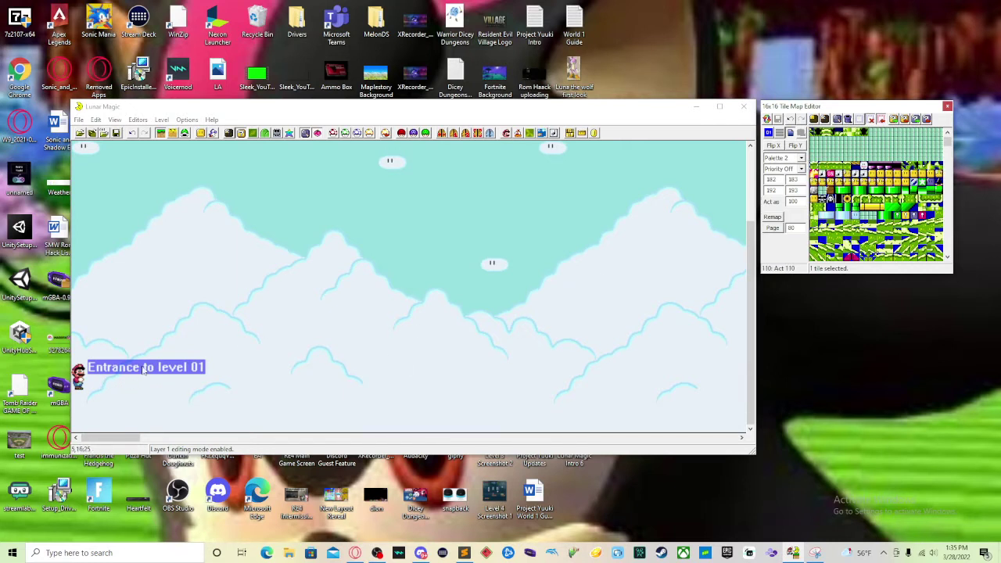
pyautogui.click(79, 400)
pyautogui.click(104, 413)
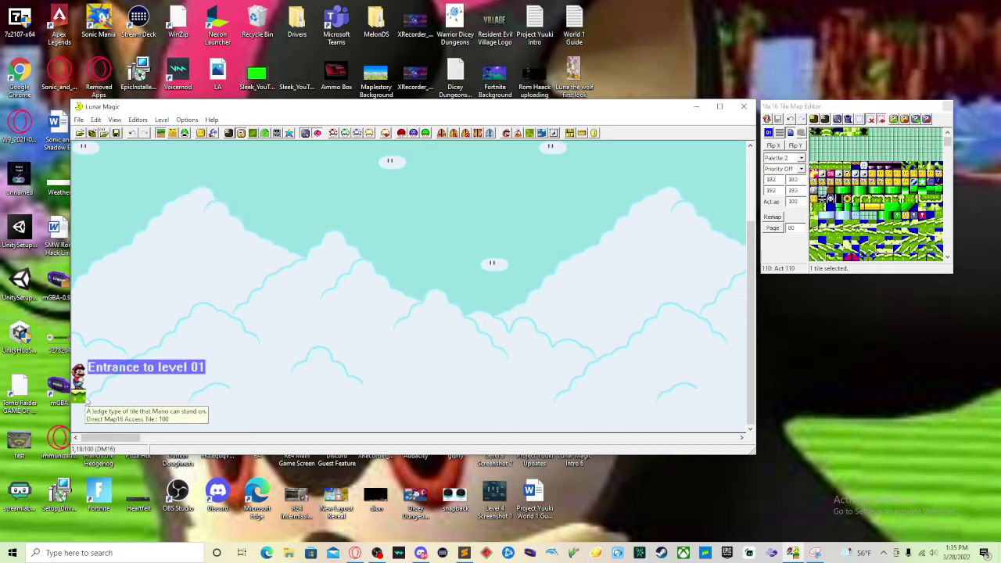
pyautogui.click(84, 397)
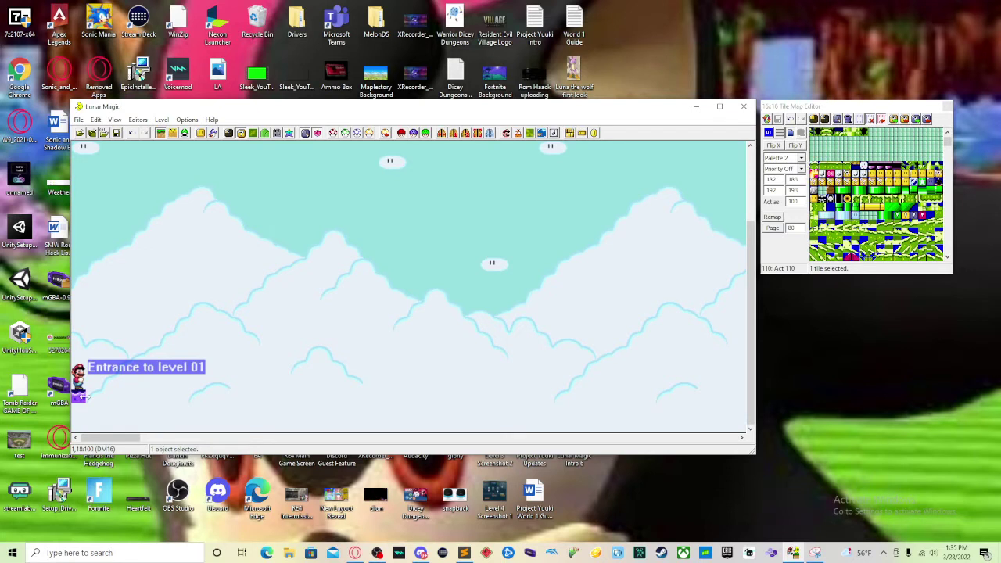
pyautogui.click(85, 398)
pyautogui.moveTo(86, 396); pyautogui.dragTo(726, 357)
pyautogui.click(668, 413)
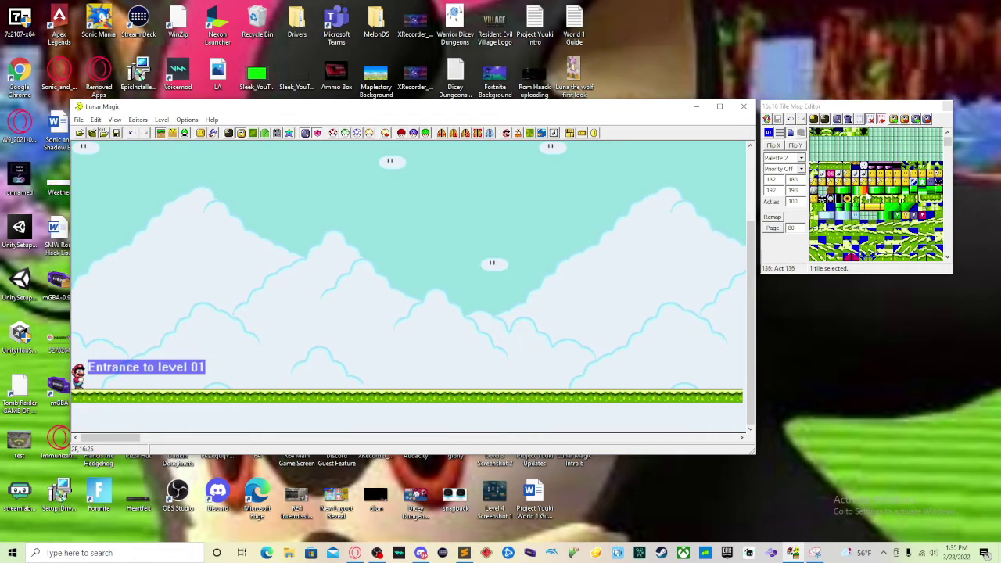
# - Copy grass ledge tile 100 into the first column of the blank page 2 tiles in the Tile Map Editor
pyautogui.click(814, 165)
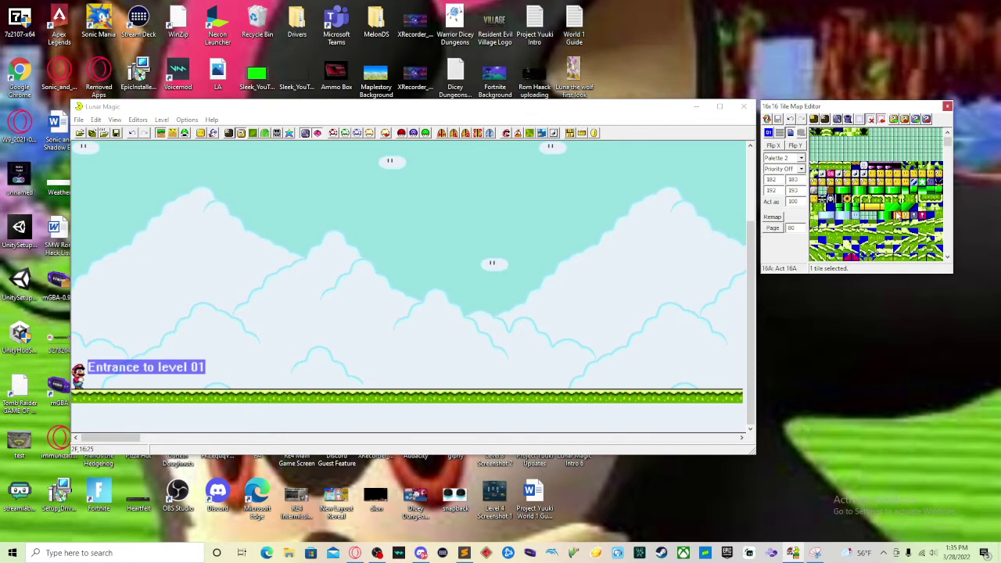
pyautogui.scroll(-5, 897, 217)
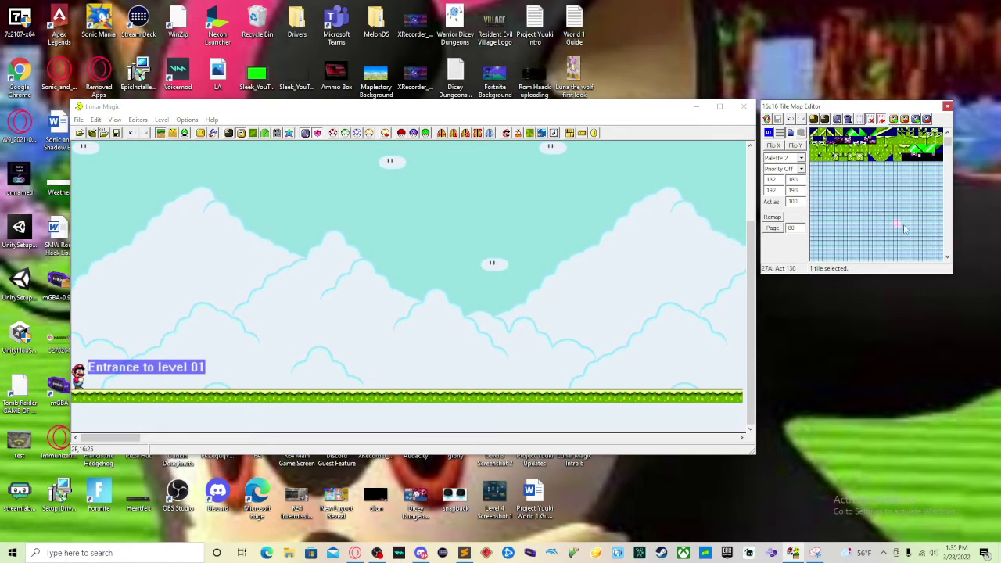
pyautogui.scroll(-3, 931, 213)
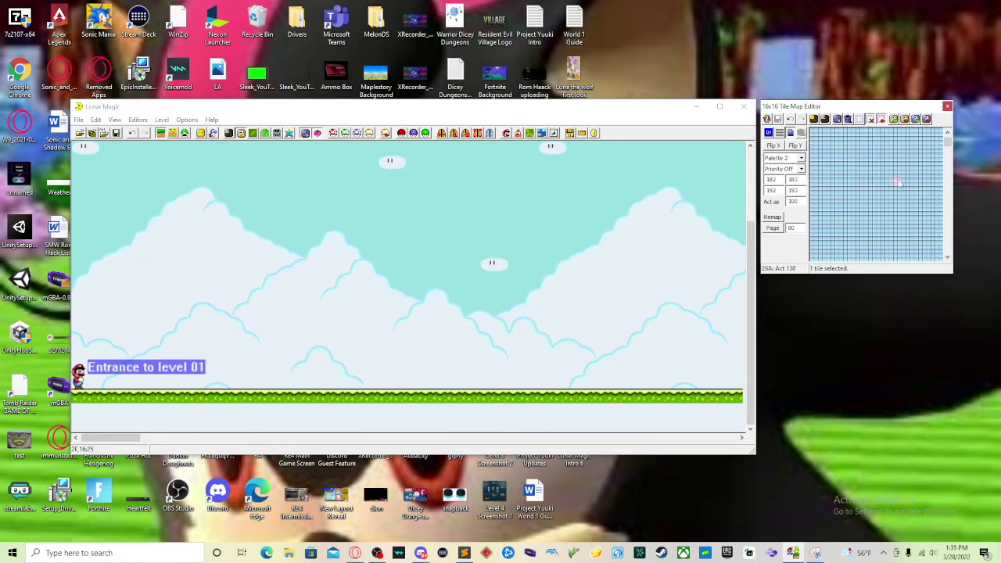
pyautogui.scroll(3, 898, 184)
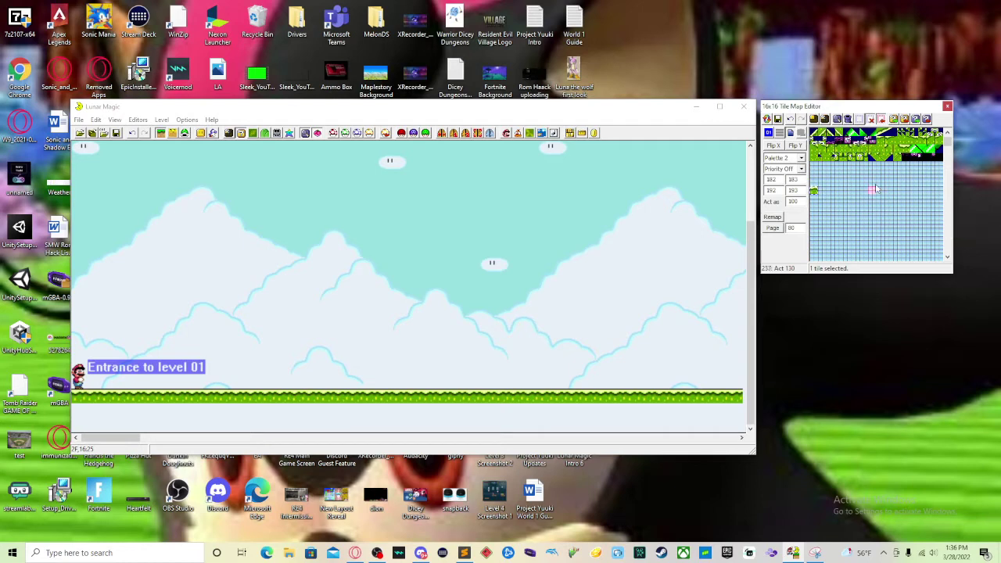
# - Place dirt tile 42 beneath the start of the grass ledge and stretch it under the whole ledge
pyautogui.scroll(5, 864, 208)
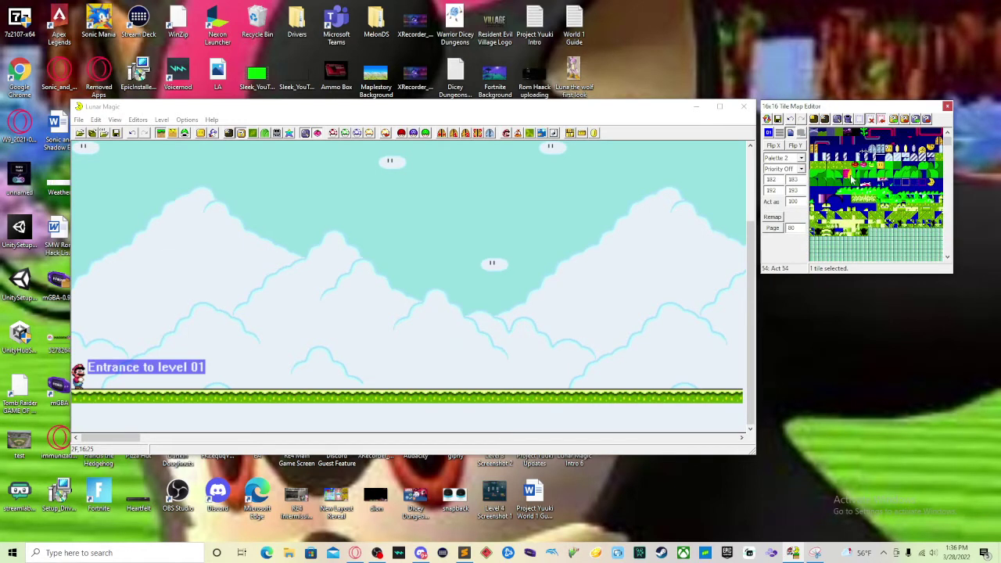
pyautogui.click(848, 182)
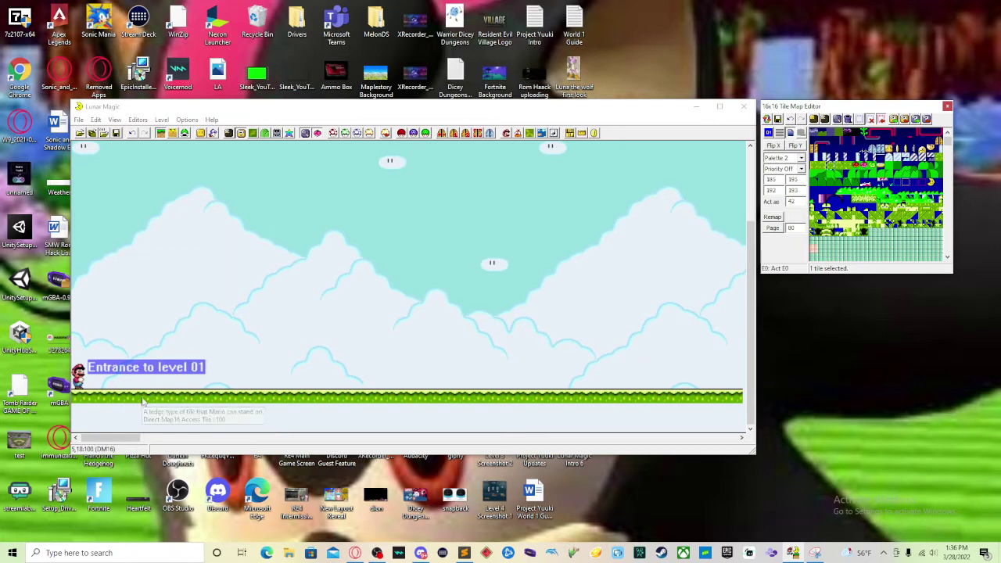
pyautogui.keyDown('shift'); pyautogui.rightClick(85, 415); pyautogui.keyUp('shift')
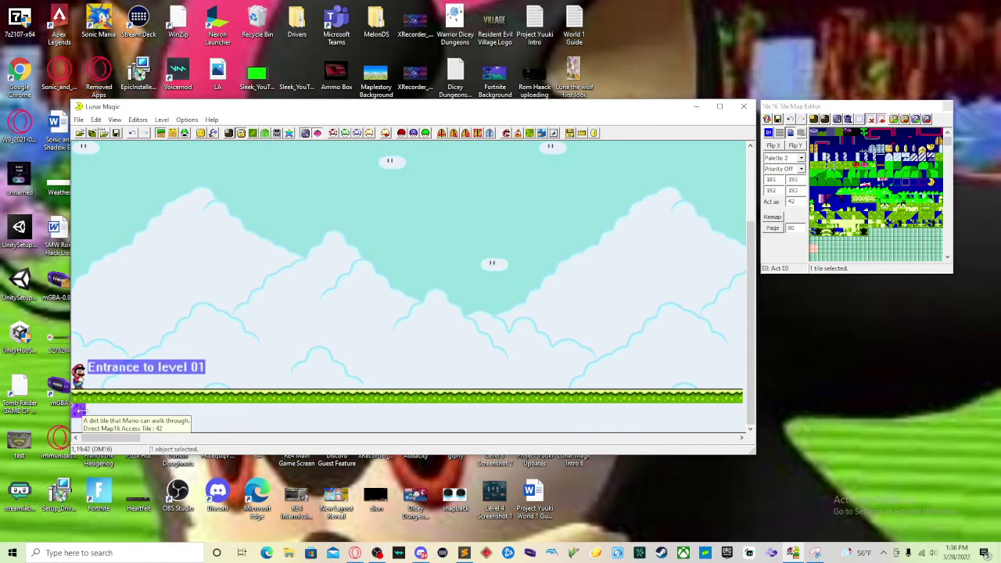
pyautogui.moveTo(85, 416); pyautogui.dragTo(743, 409)
pyautogui.click(731, 423)
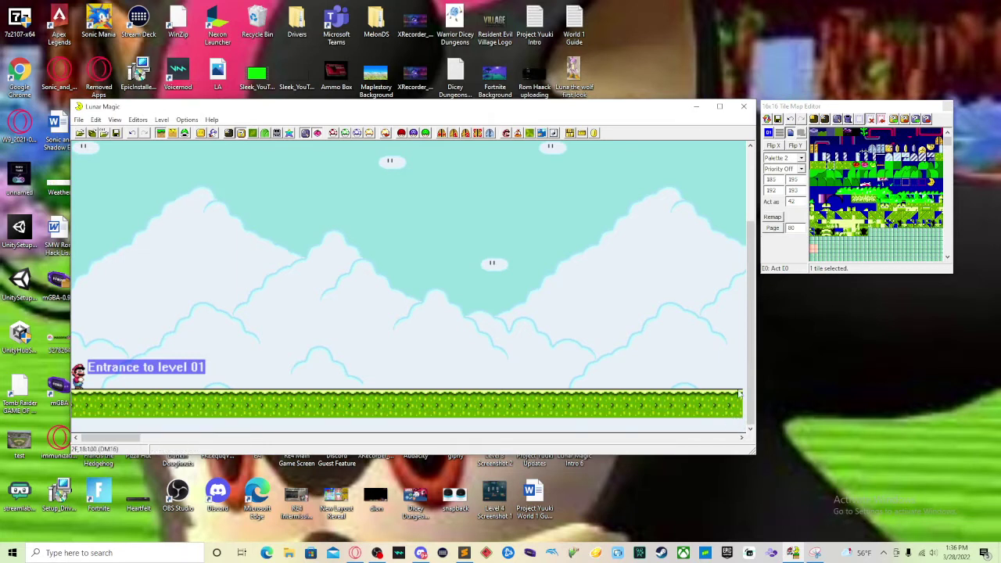
# - Replace the row beneath the ledge with dirt tile 3F and add a second row of tile 3F below it
pyautogui.click(937, 160)
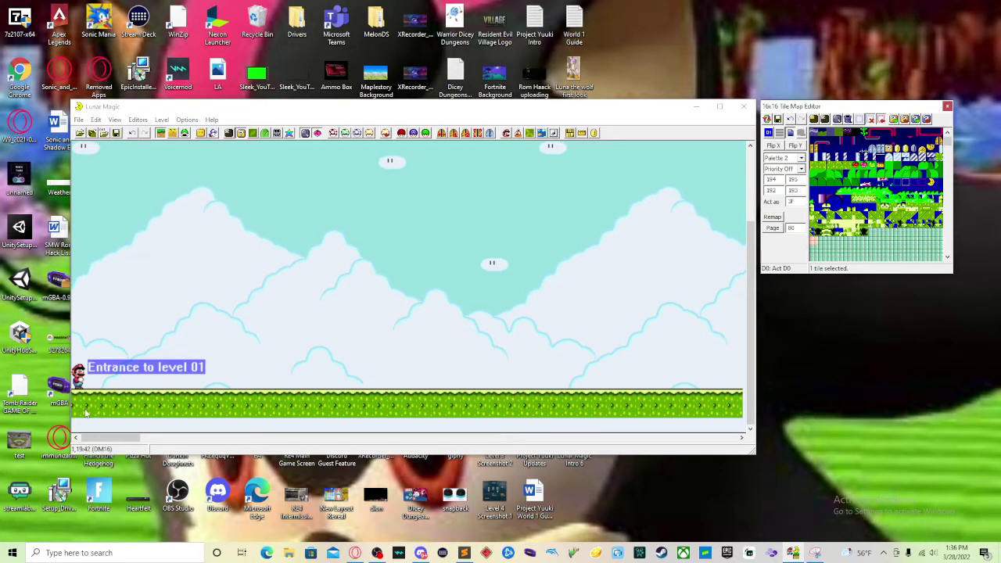
pyautogui.moveTo(86, 412); pyautogui.dragTo(737, 407)
pyautogui.click(724, 430)
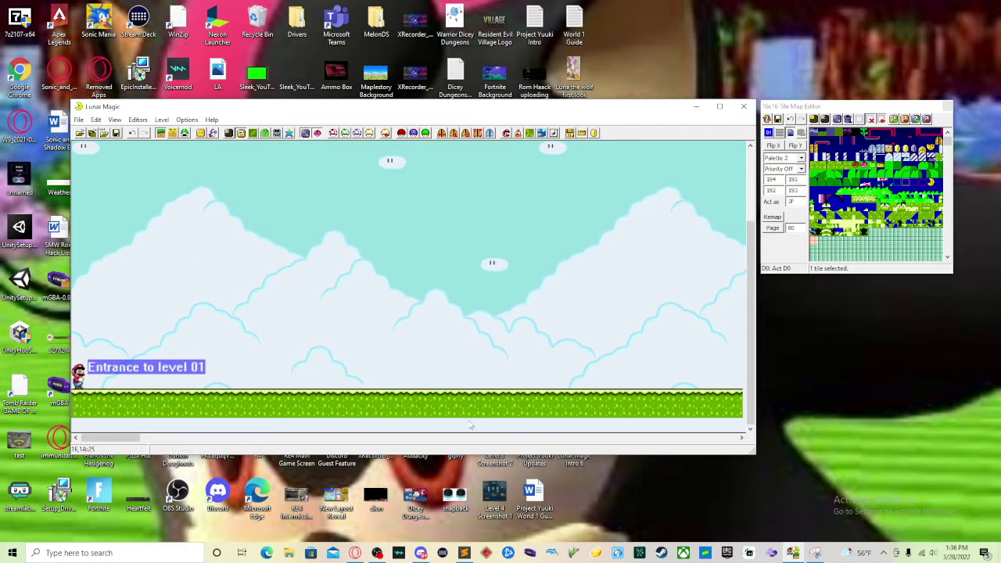
pyautogui.rightClick(77, 425)
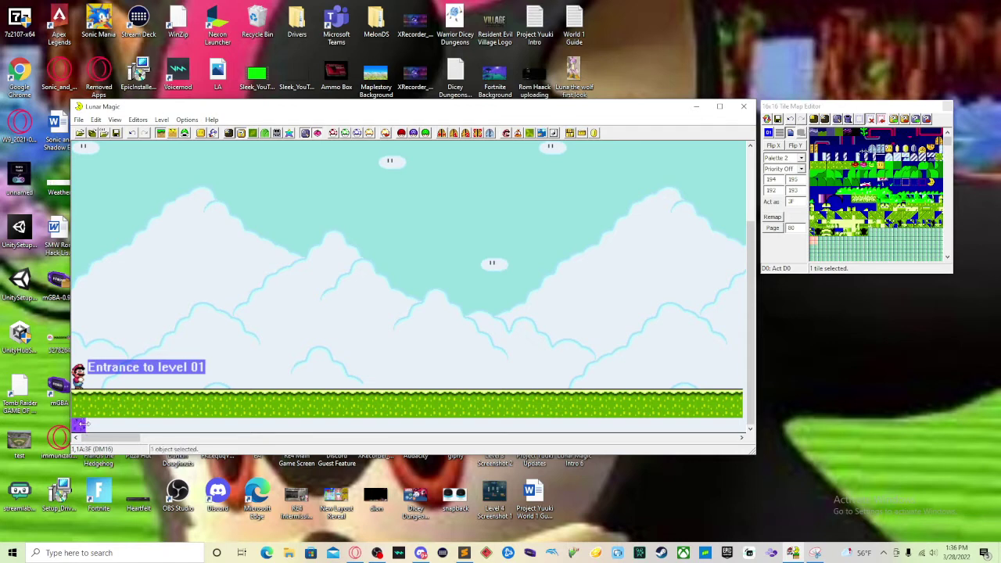
pyautogui.moveTo(82, 424); pyautogui.dragTo(731, 428)
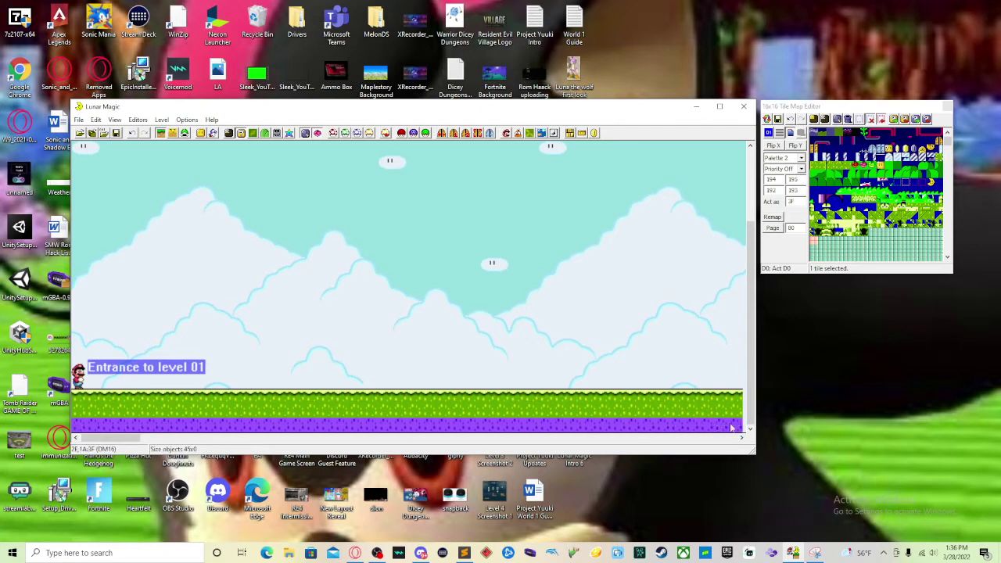
pyautogui.click(691, 365)
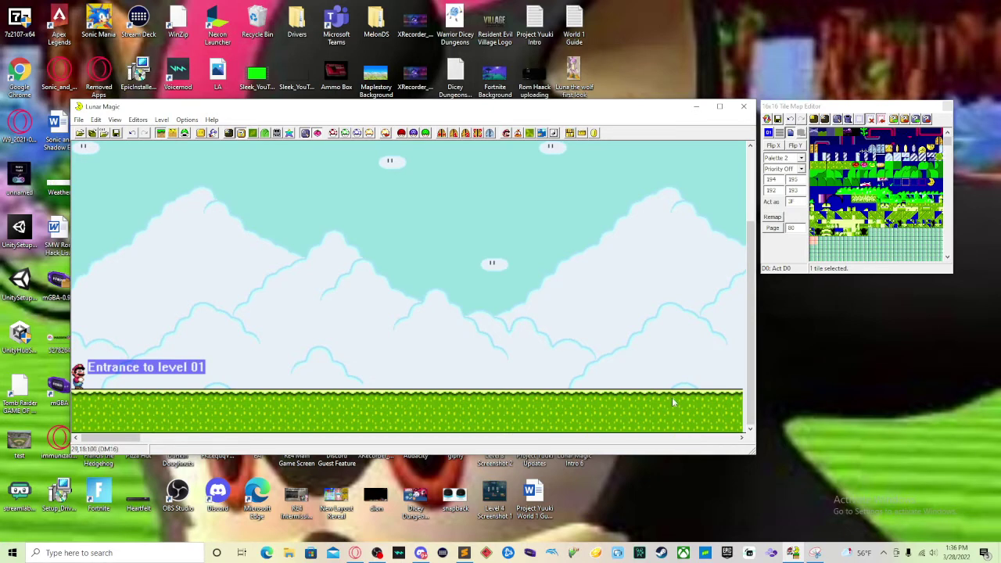
# - Copy dirt tile 3F into two adjacent page 2 slots, starting directly below the stored grass ledge tile
pyautogui.scroll(-3, 845, 225)
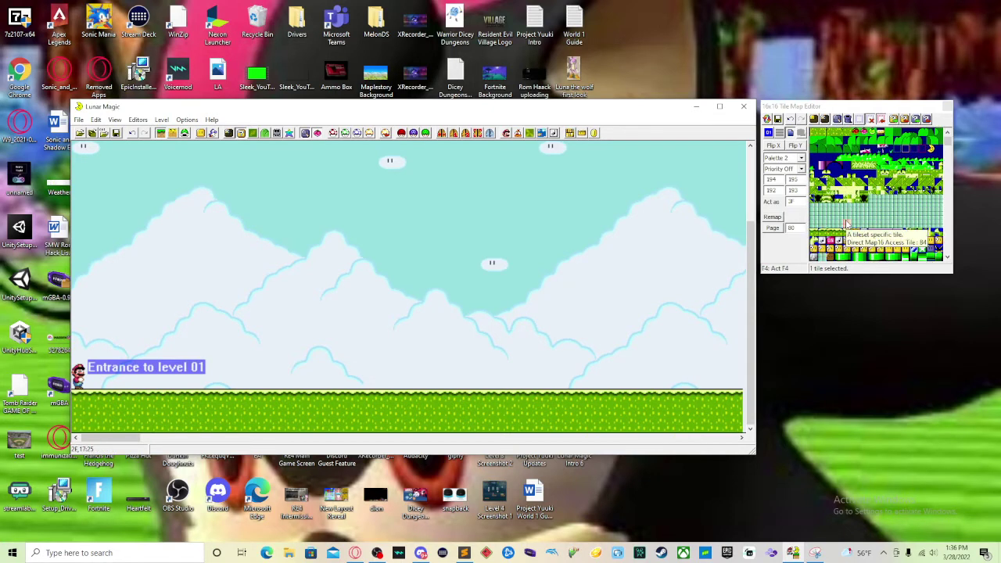
pyautogui.scroll(-5, 846, 224)
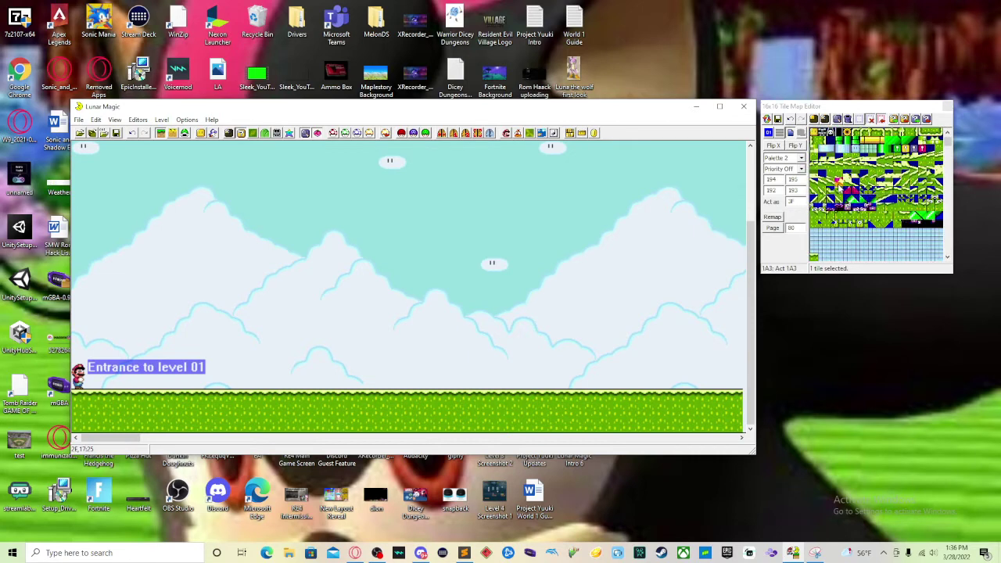
pyautogui.scroll(-5, 837, 208)
pyautogui.click(823, 219)
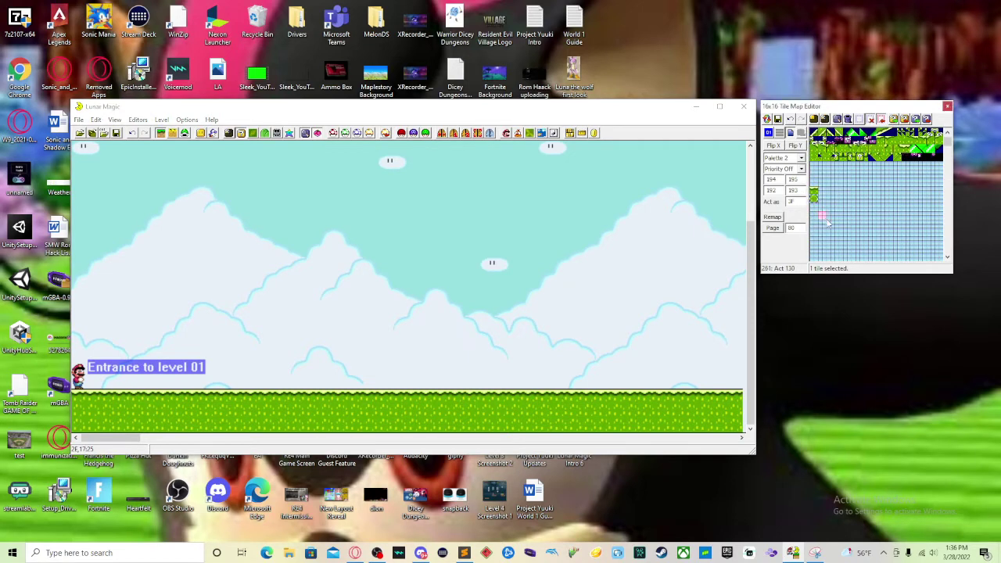
pyautogui.click(827, 223)
pyautogui.click(815, 199)
pyautogui.click(832, 215)
# - Copy grass ledge tile 100 beside the first stored ledge tile on page 2, completing a 2x2 ground block
pyautogui.scroll(5, 832, 215)
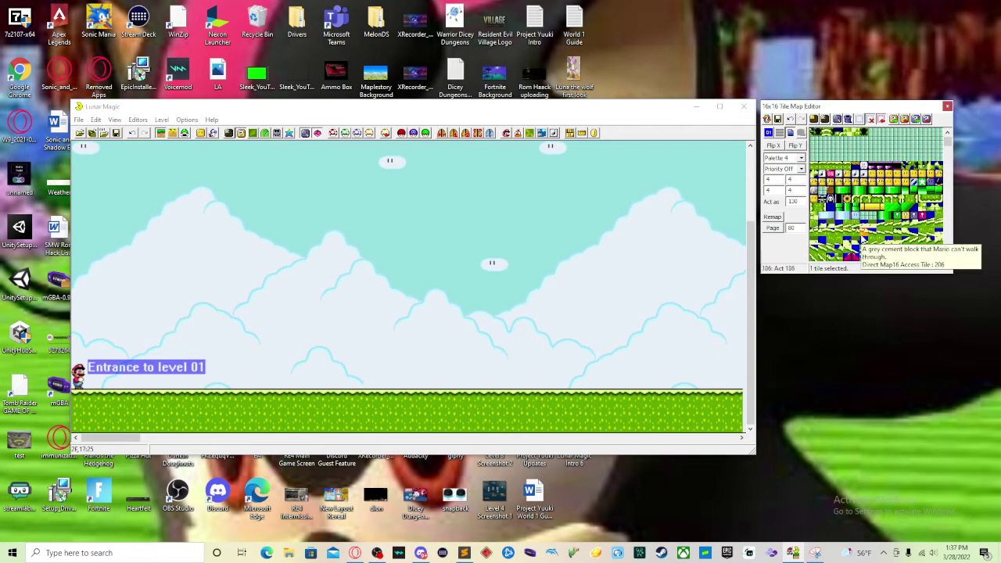
pyautogui.scroll(5, 862, 246)
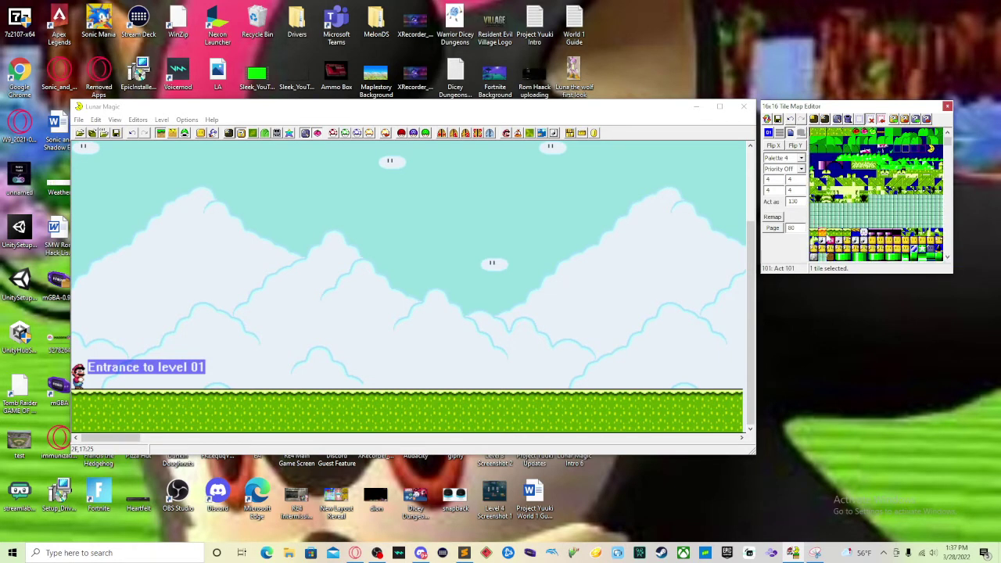
pyautogui.click(812, 231)
pyautogui.scroll(-5, 855, 248)
pyautogui.click(855, 248)
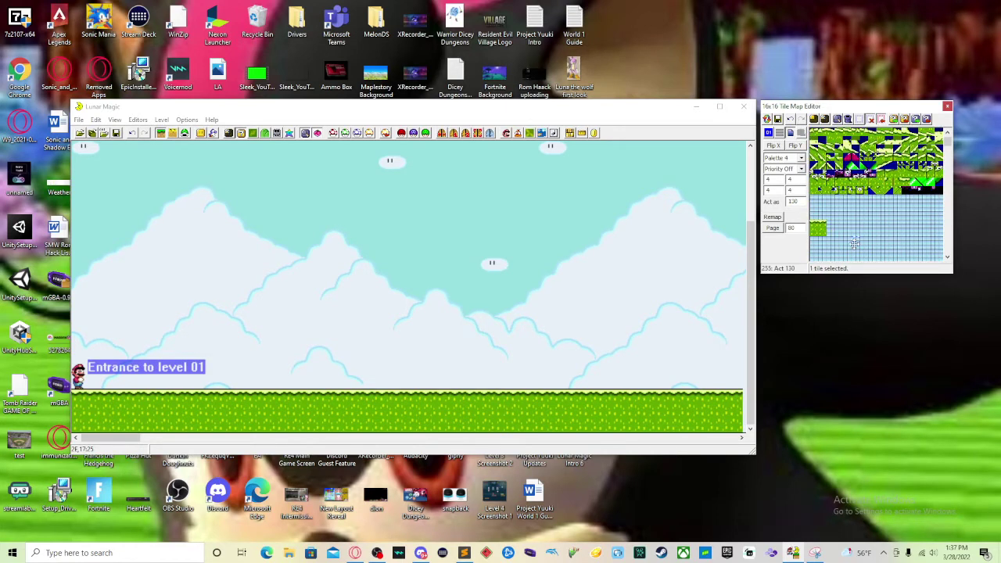
# - Place underside grass tile 14E at the start of the lowest ground row and stretch it across the ground's full width
pyautogui.scroll(5, 855, 245)
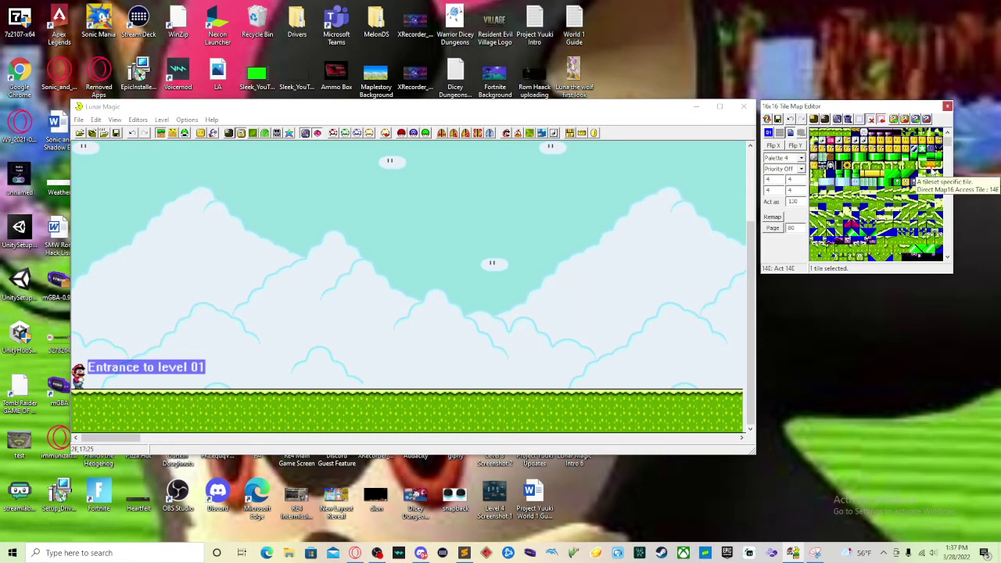
pyautogui.click(933, 172)
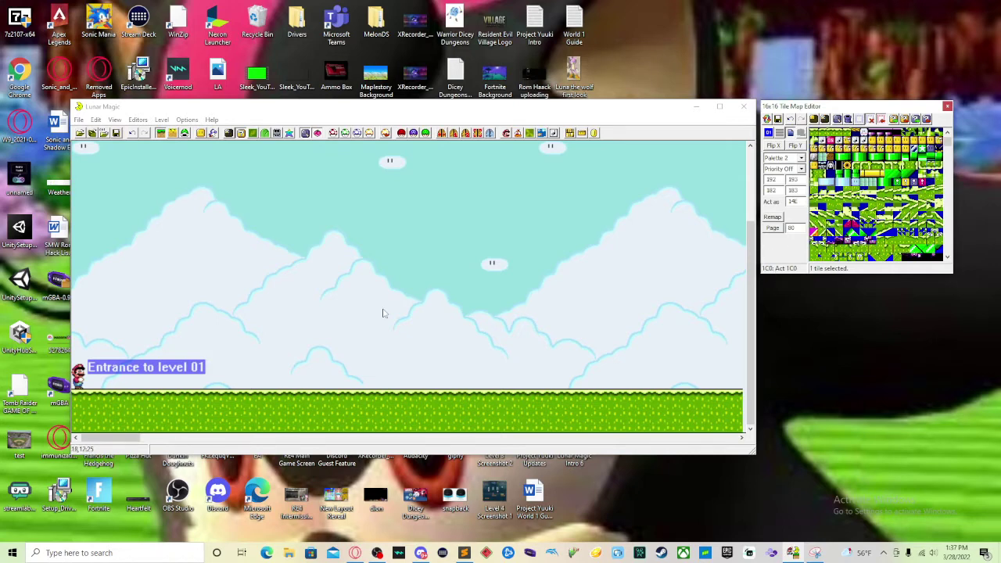
pyautogui.click(85, 427)
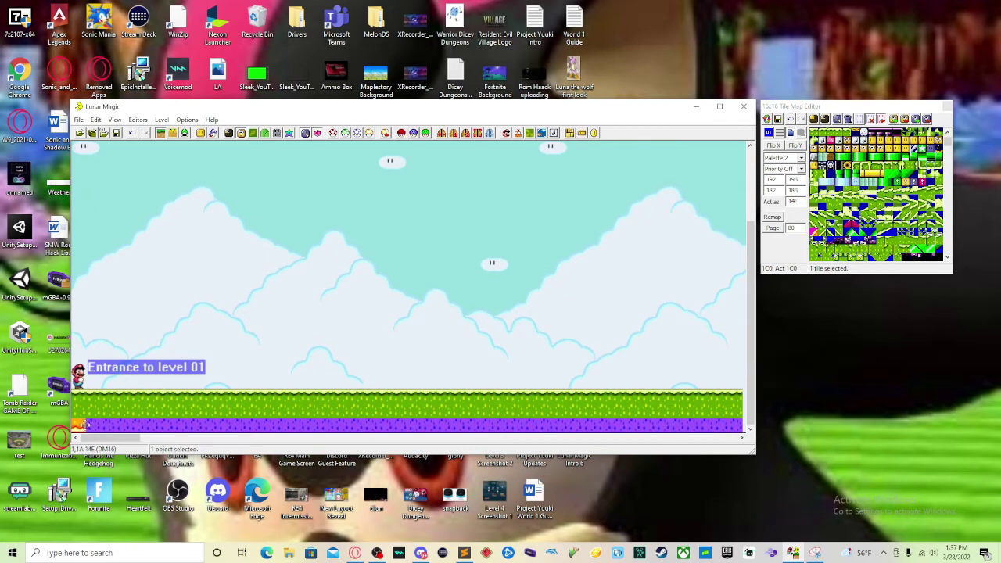
pyautogui.click(102, 413)
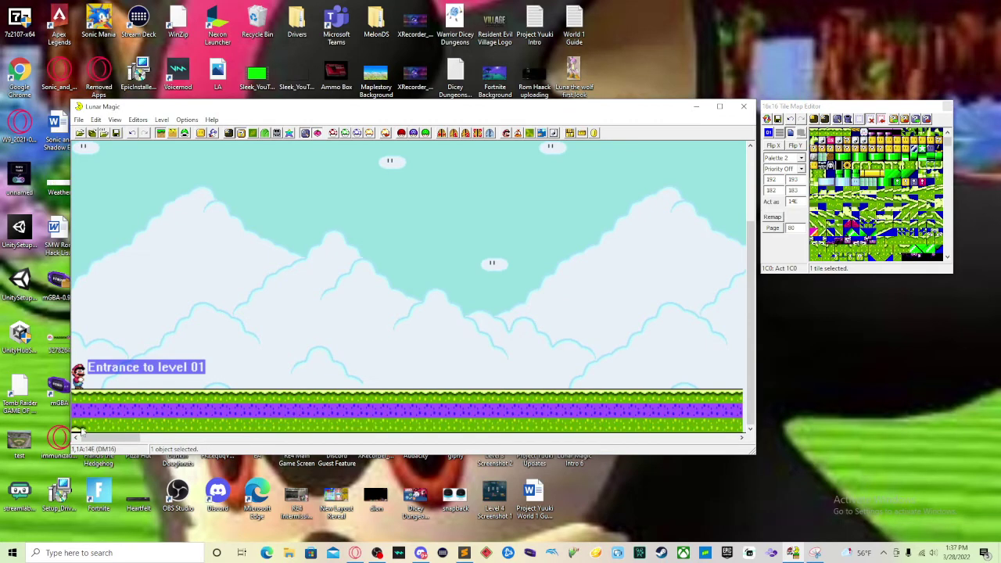
pyautogui.click(81, 428)
pyautogui.moveTo(83, 428); pyautogui.dragTo(726, 420)
pyautogui.click(697, 351)
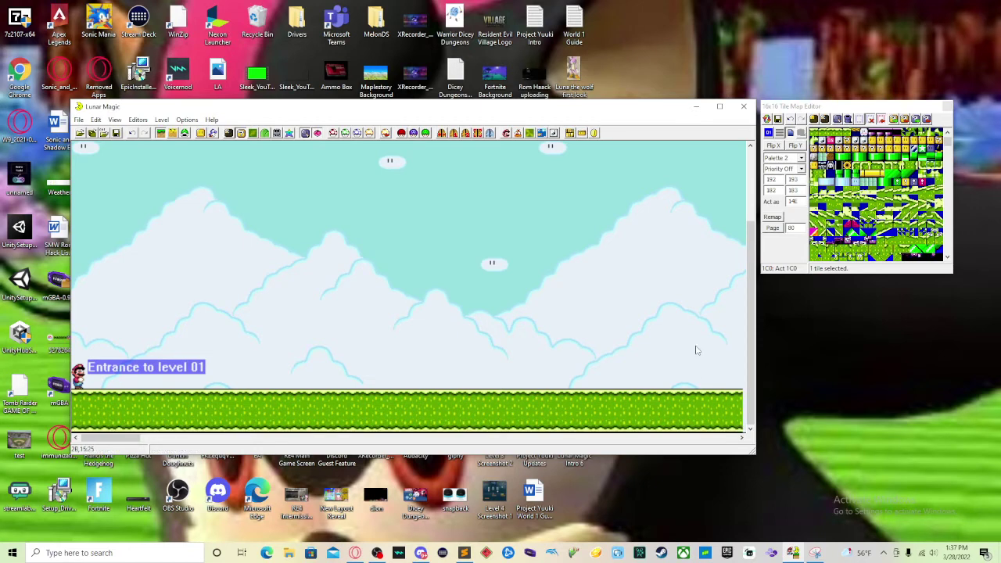
# - Copy underside tile 14E into the two page 2 slots directly below the stored dirt tiles
pyautogui.scroll(-3, 847, 233)
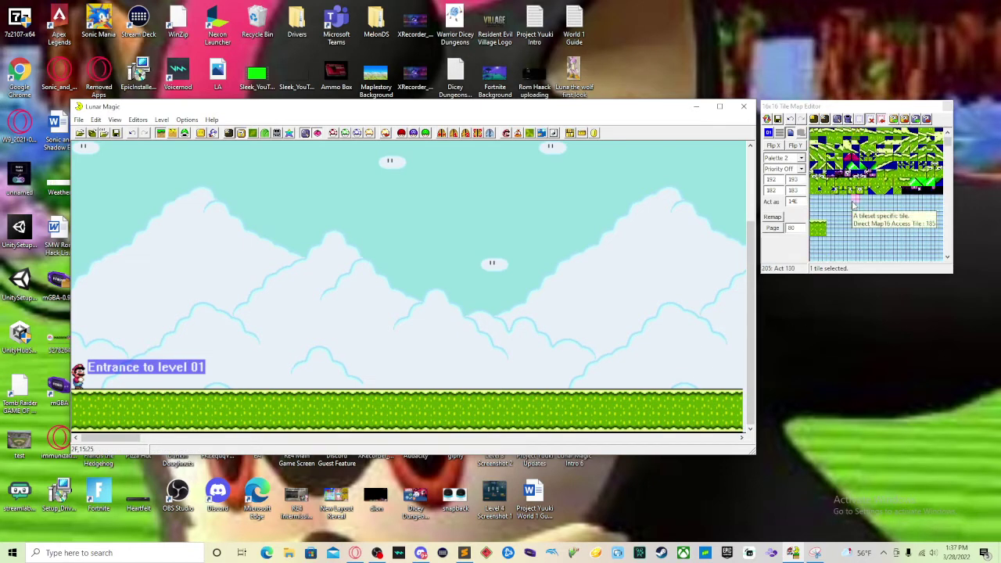
pyautogui.rightClick(814, 241)
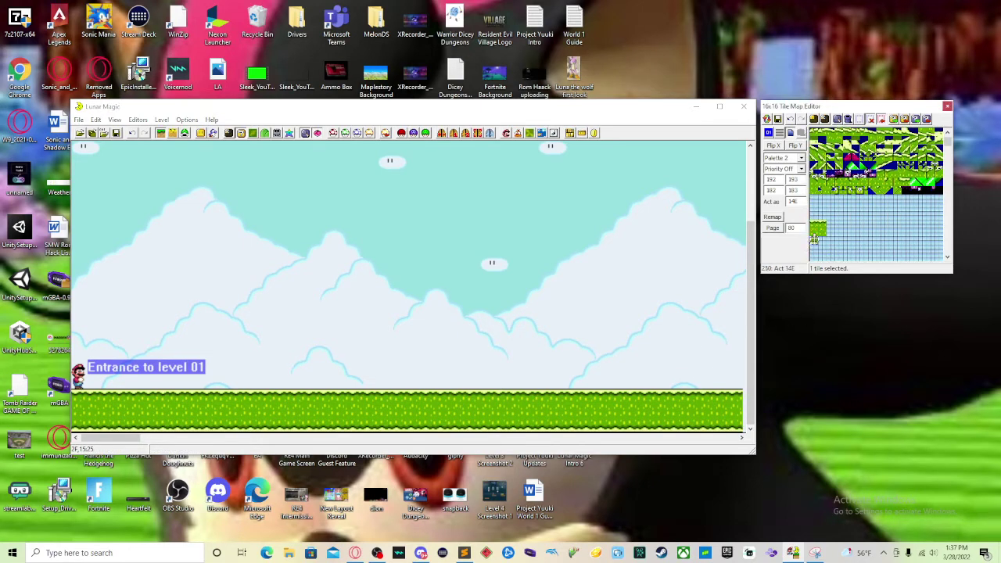
pyautogui.rightClick(822, 241)
pyautogui.click(838, 256)
# - Place corner tile 149 at the far end of the ground's top grass row
pyautogui.scroll(3, 838, 255)
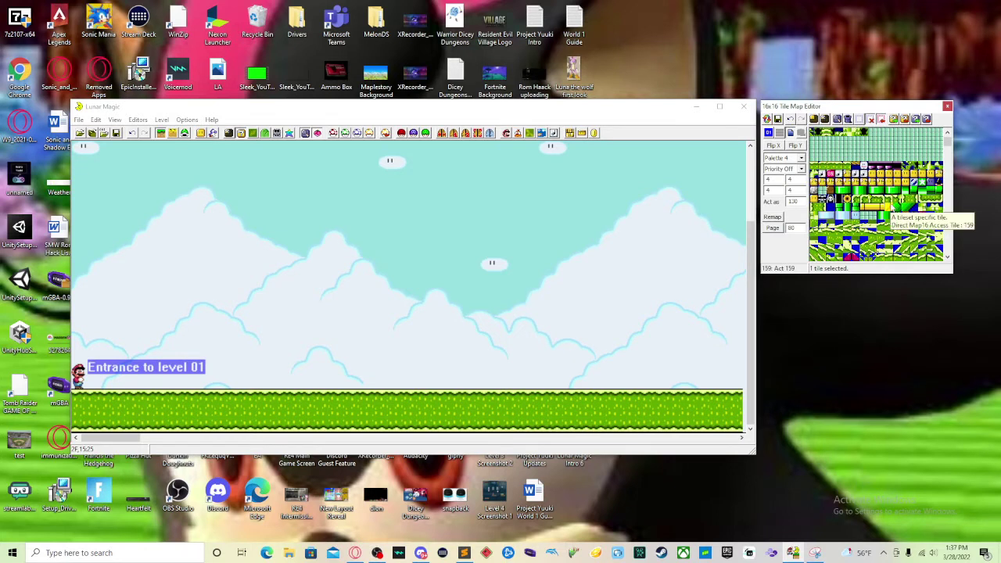
pyautogui.click(888, 204)
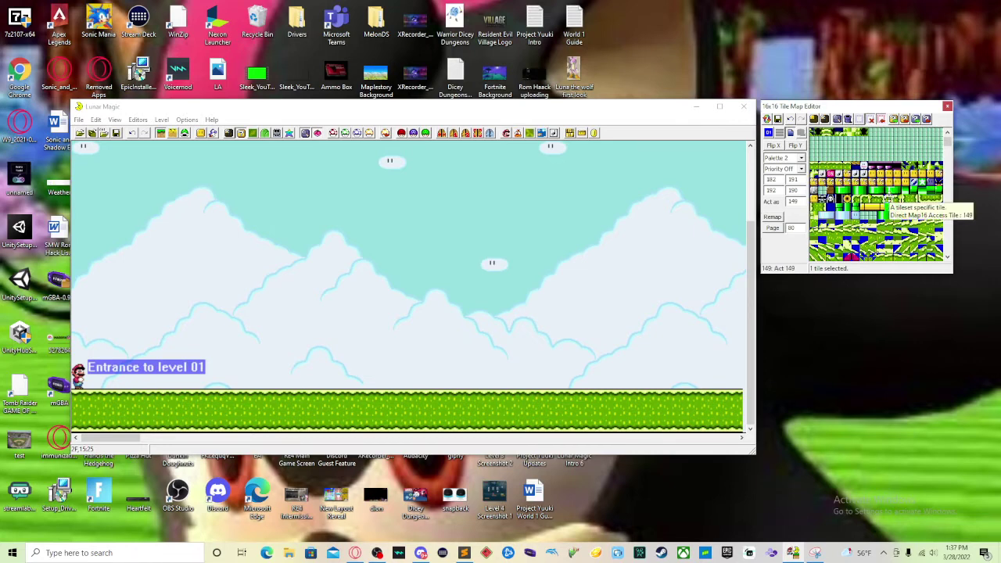
pyautogui.moveTo(119, 440); pyautogui.dragTo(162, 443)
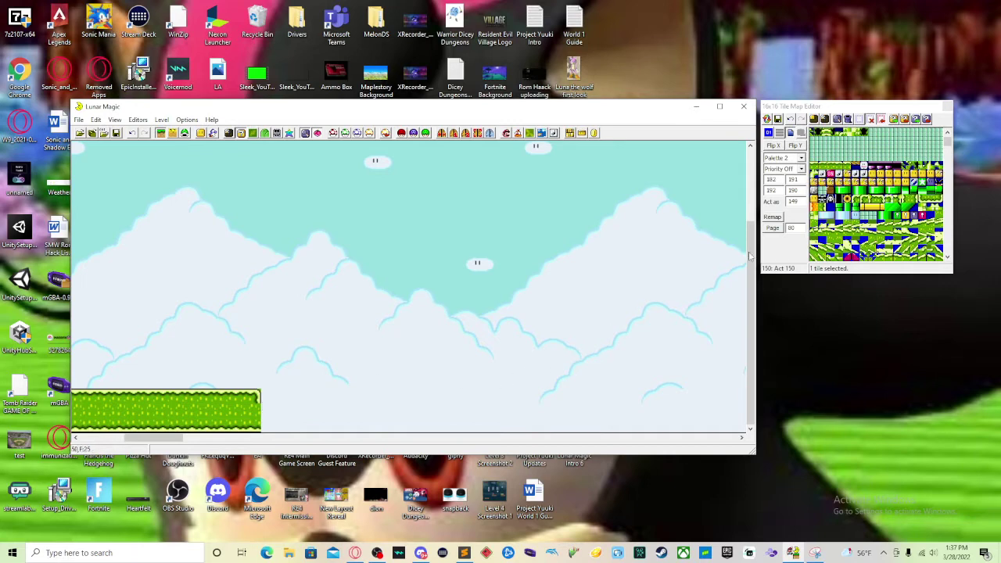
pyautogui.write('0')
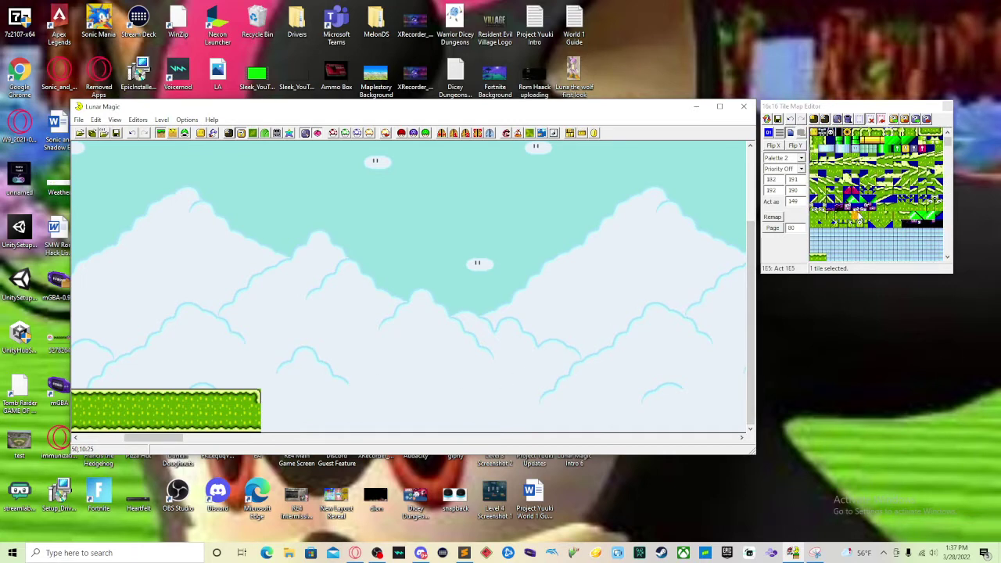
# - Copy corner tile 149 into the page 2 slot directly beside the stored grass ledge tiles
pyautogui.scroll(-3, 877, 224)
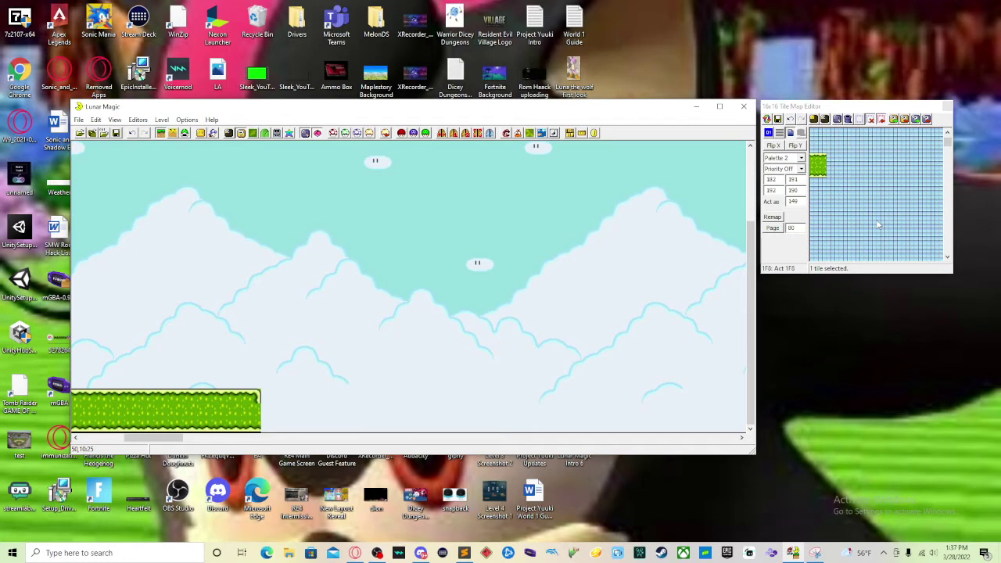
pyautogui.click(837, 172)
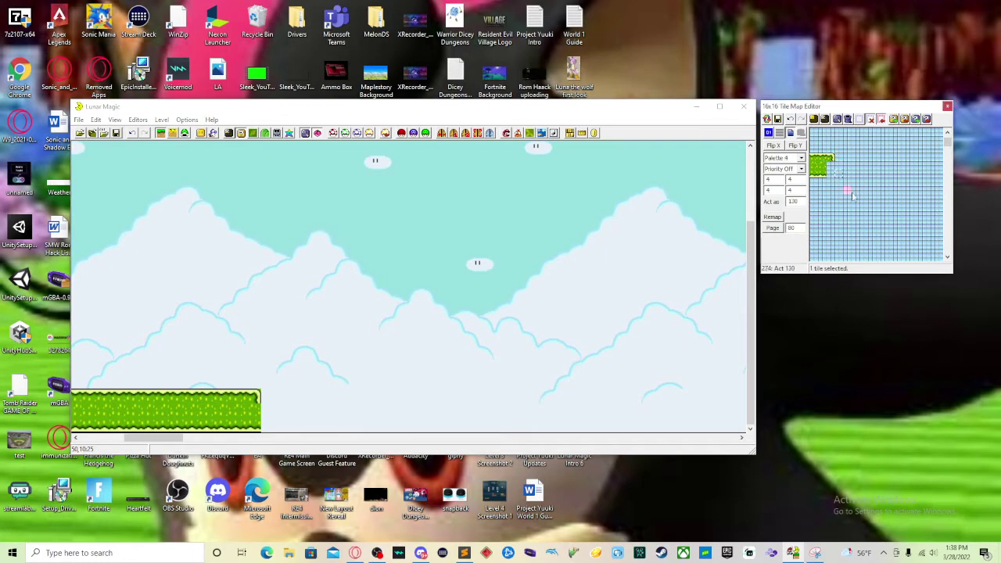
# - Place edge tile 14C below the corner at the ground's far end and copy it beneath the stored corner tile on page 2
pyautogui.scroll(3, 861, 205)
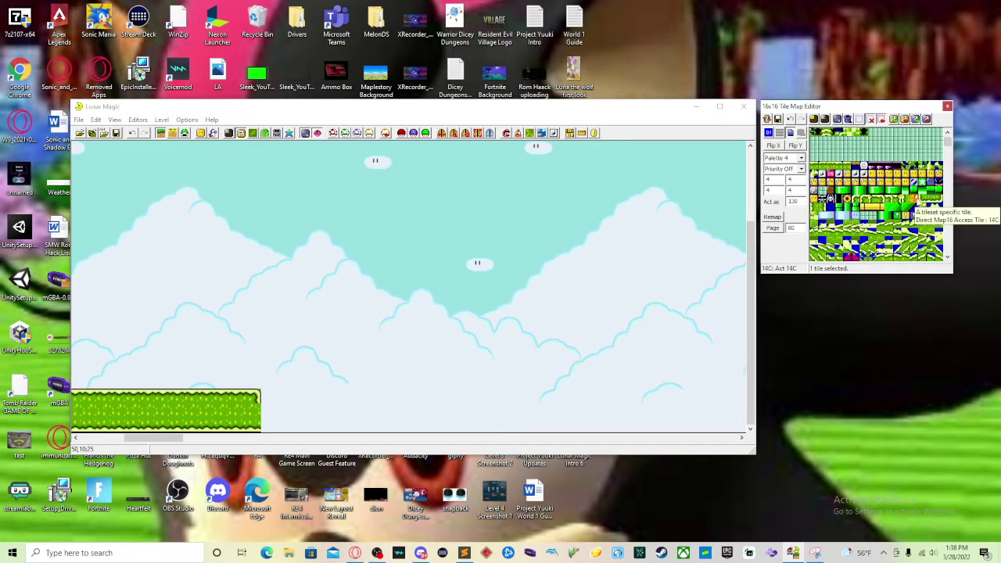
pyautogui.click(911, 202)
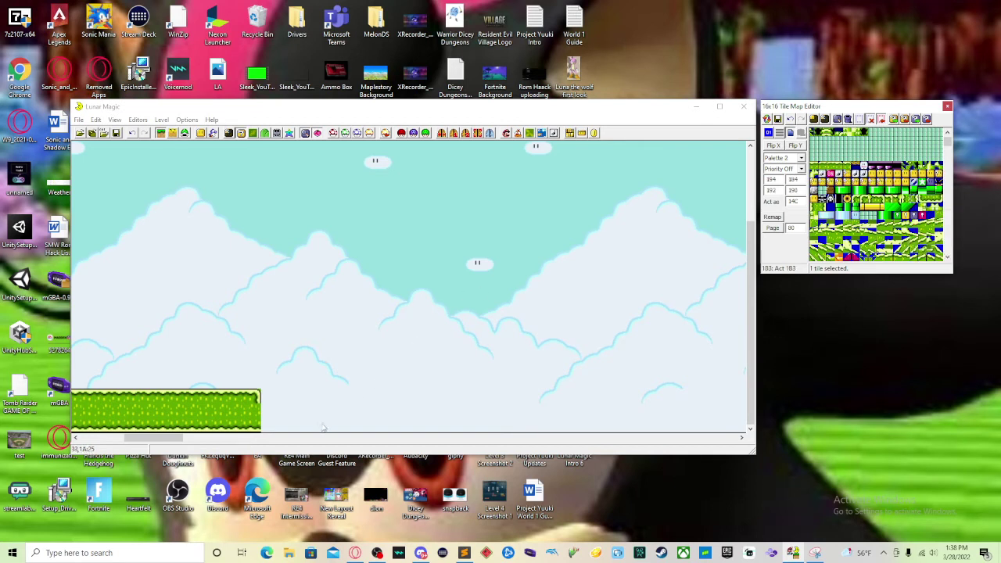
pyautogui.click(286, 417)
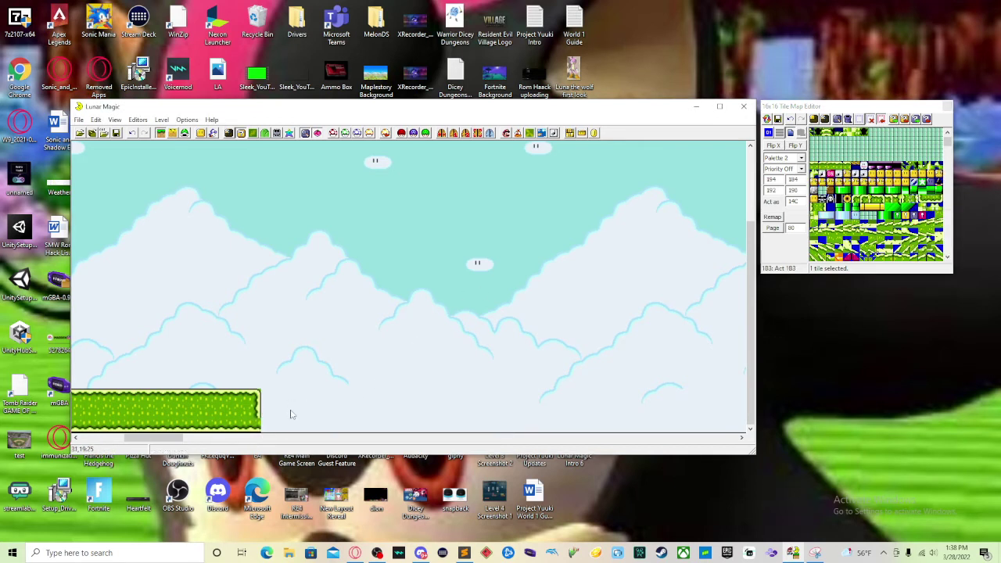
pyautogui.scroll(-3, 847, 217)
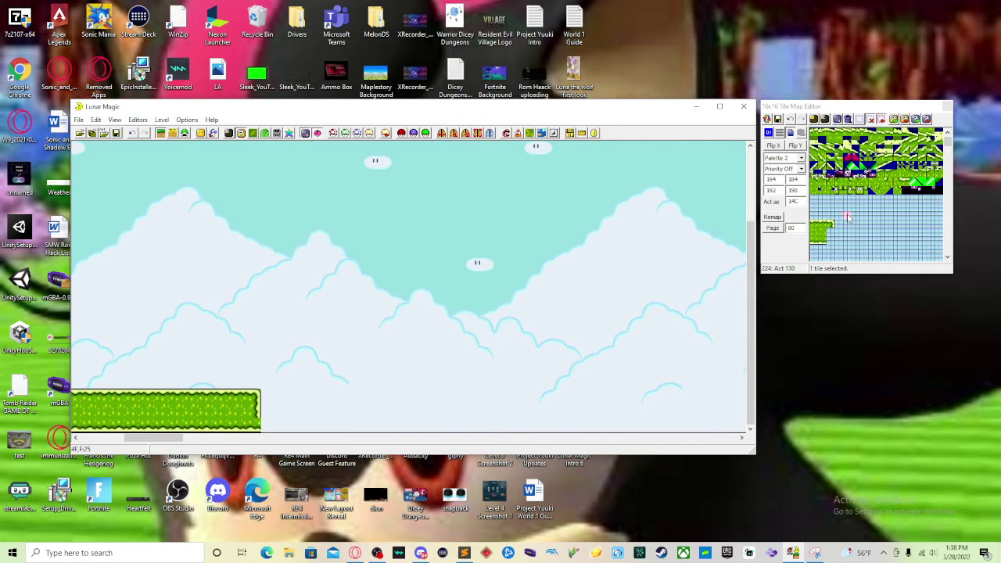
pyautogui.click(834, 233)
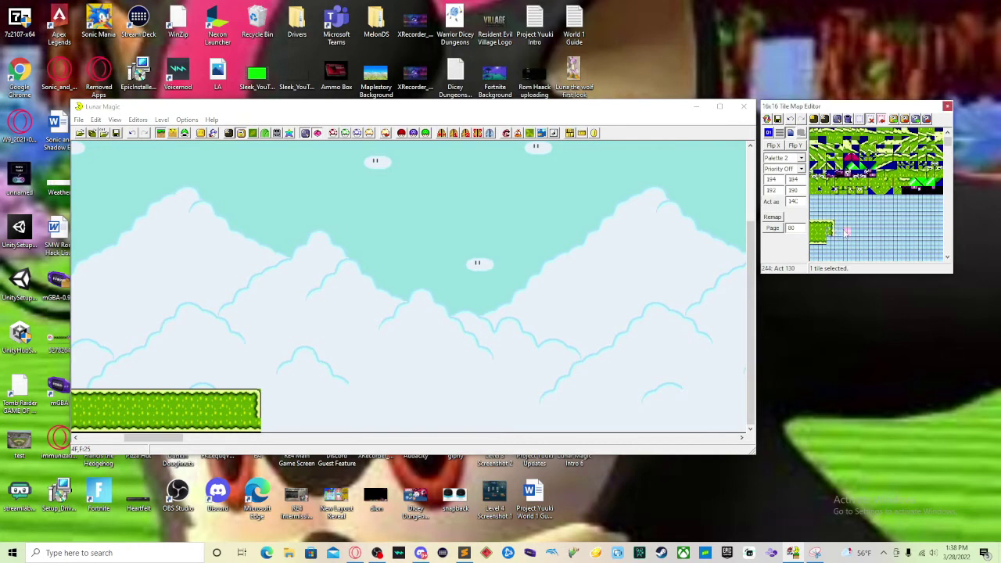
# - Place corner tile 14F at the far end of the ground's lowest row and copy it below the stored edge tile on page 2
pyautogui.scroll(4, 872, 235)
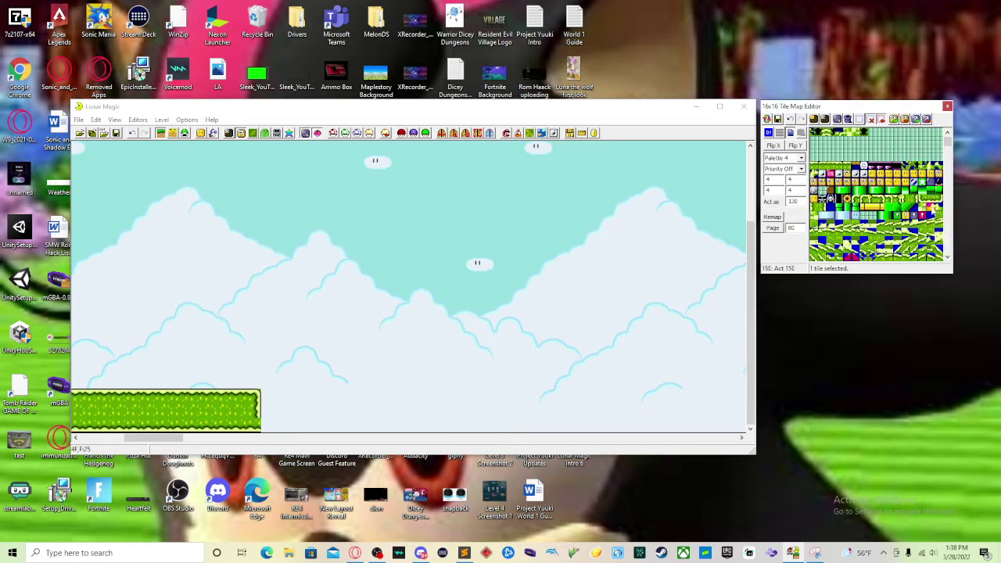
pyautogui.click(938, 198)
pyautogui.rightClick(256, 423)
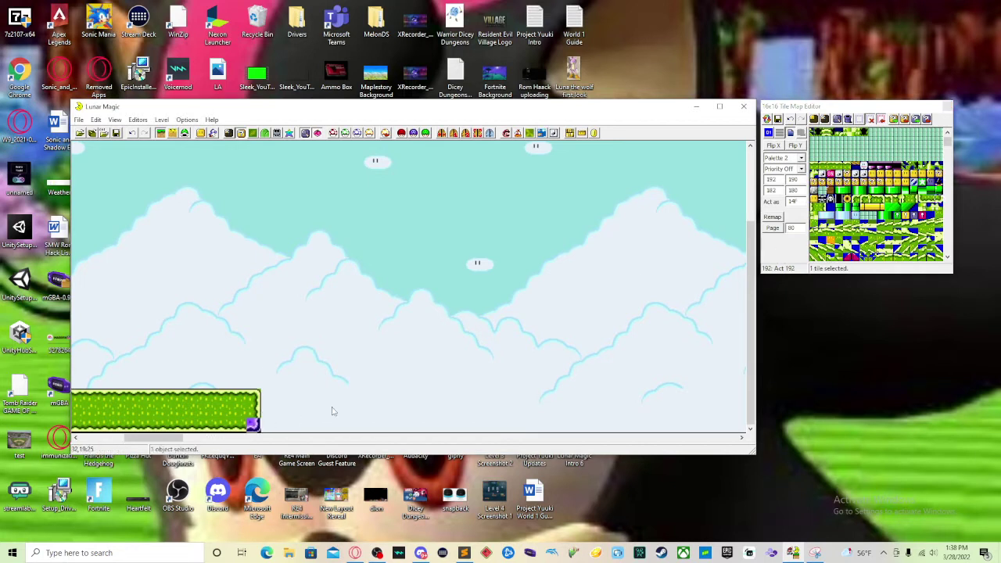
pyautogui.scroll(-3, 850, 239)
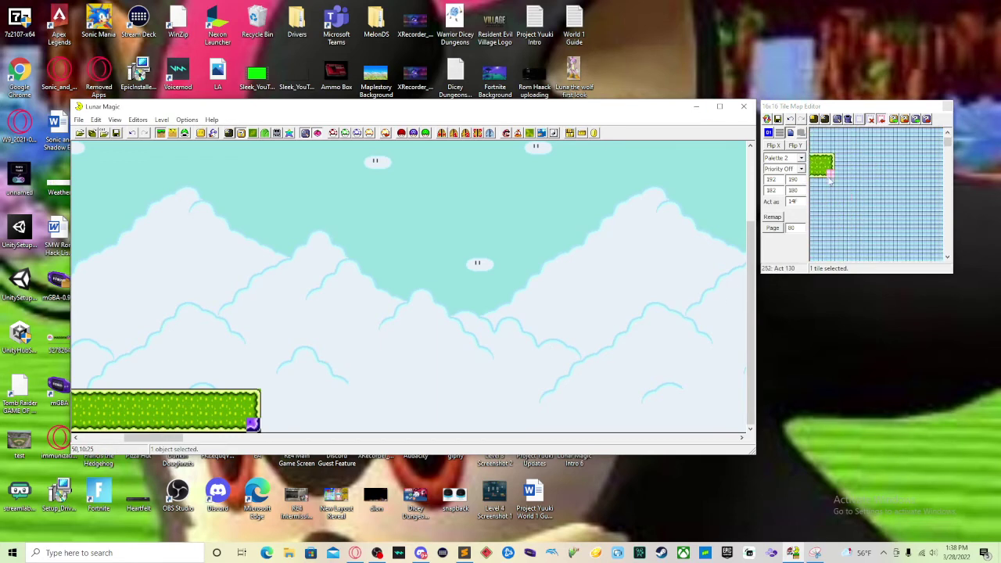
pyautogui.click(837, 206)
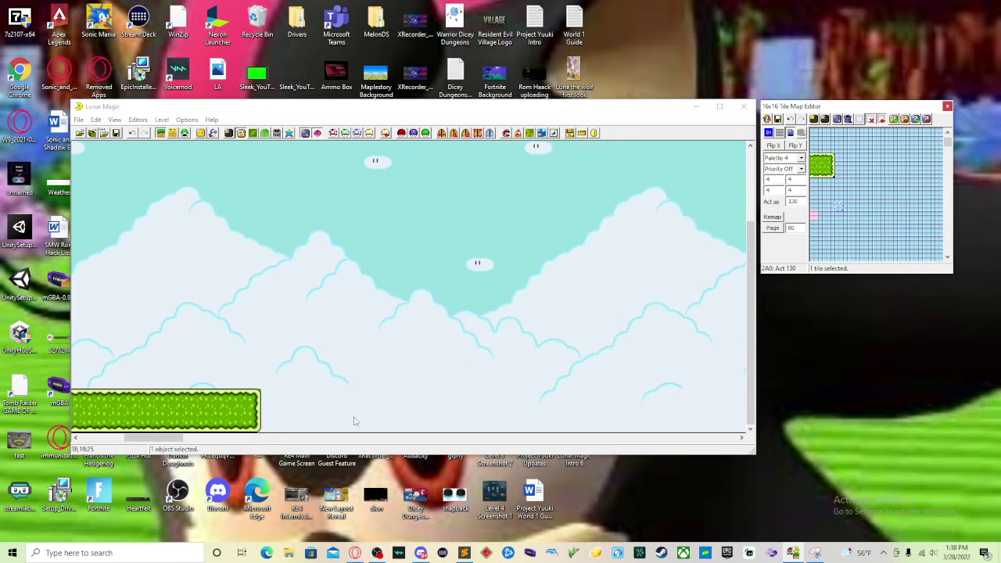
# - Copy corner tile 14D over the first stored underside tile on page 2 and place it at the start of the ground's lowest row
pyautogui.moveTo(177, 438); pyautogui.dragTo(139, 438)
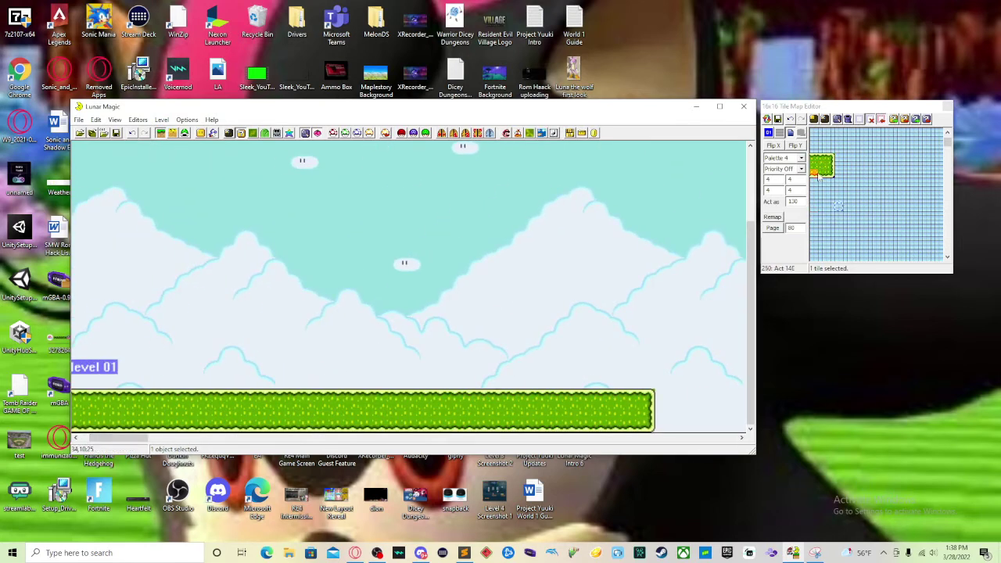
pyautogui.scroll(3, 871, 187)
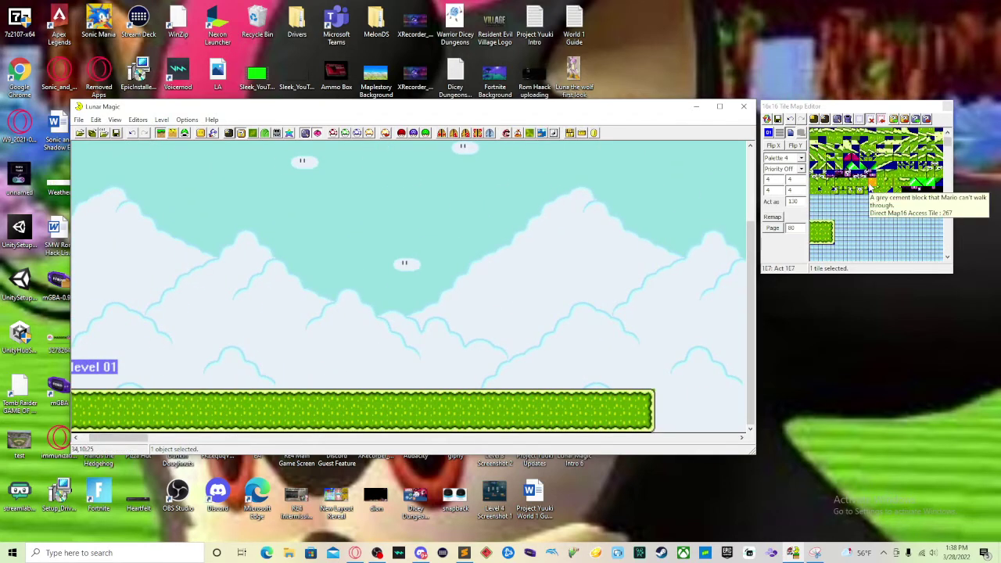
pyautogui.scroll(3, 871, 187)
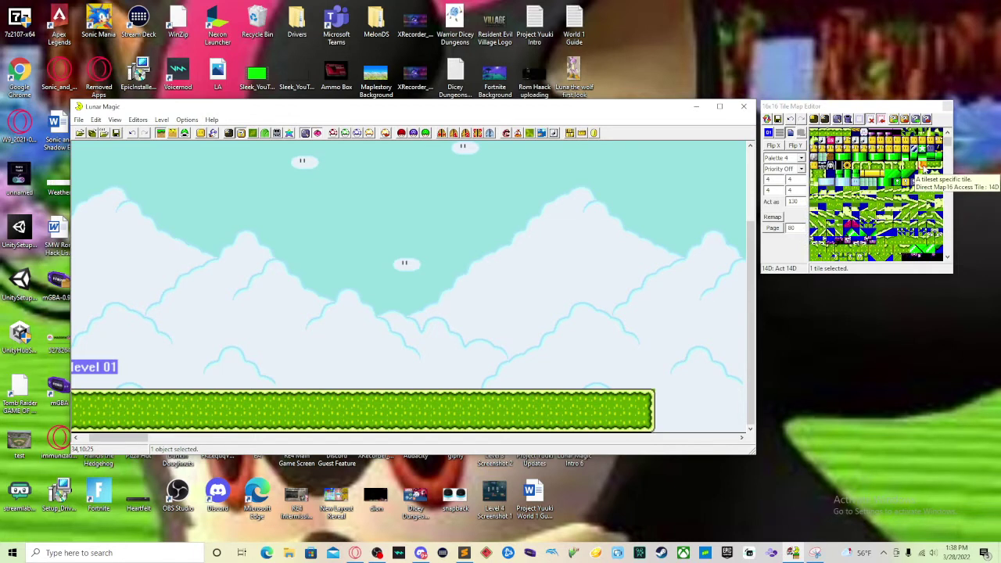
pyautogui.click(923, 167)
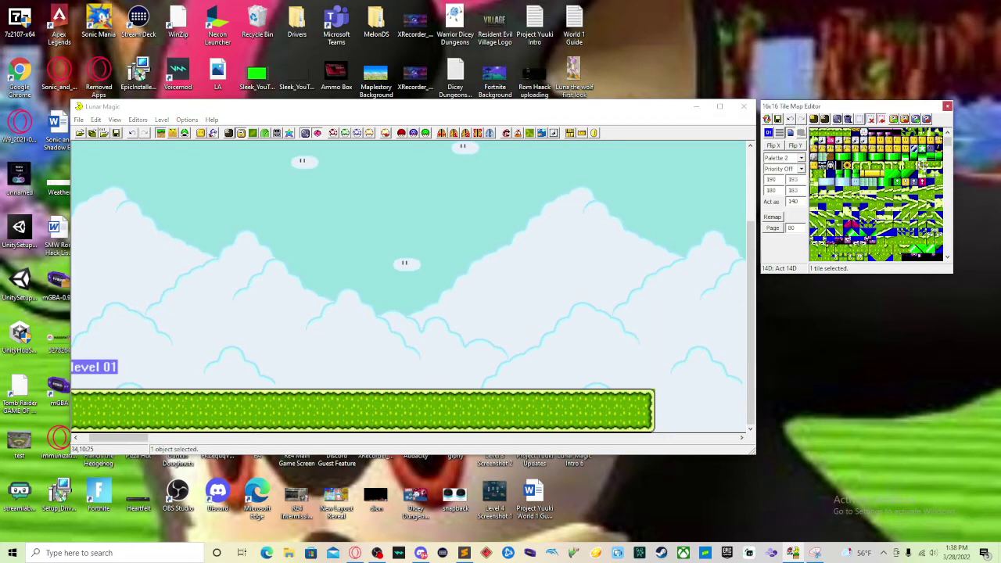
pyautogui.scroll(-3, 900, 180)
pyautogui.scroll(-3, 892, 204)
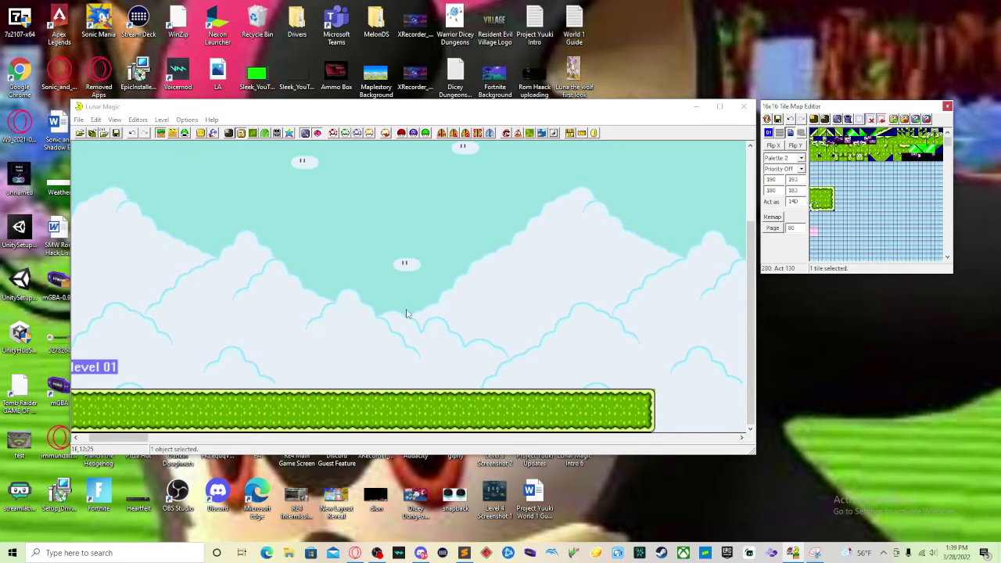
pyautogui.moveTo(121, 440); pyautogui.dragTo(111, 440)
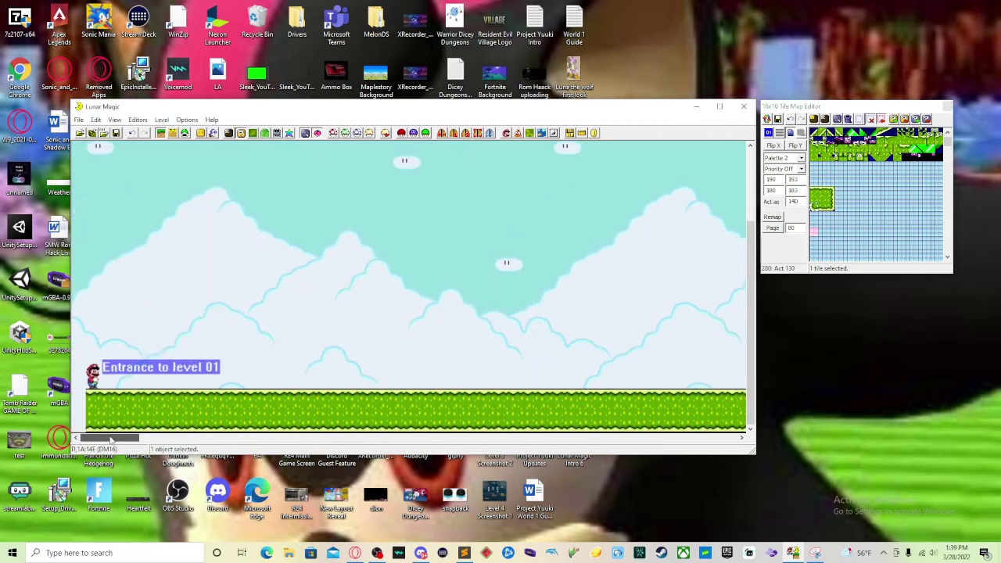
pyautogui.click(122, 415)
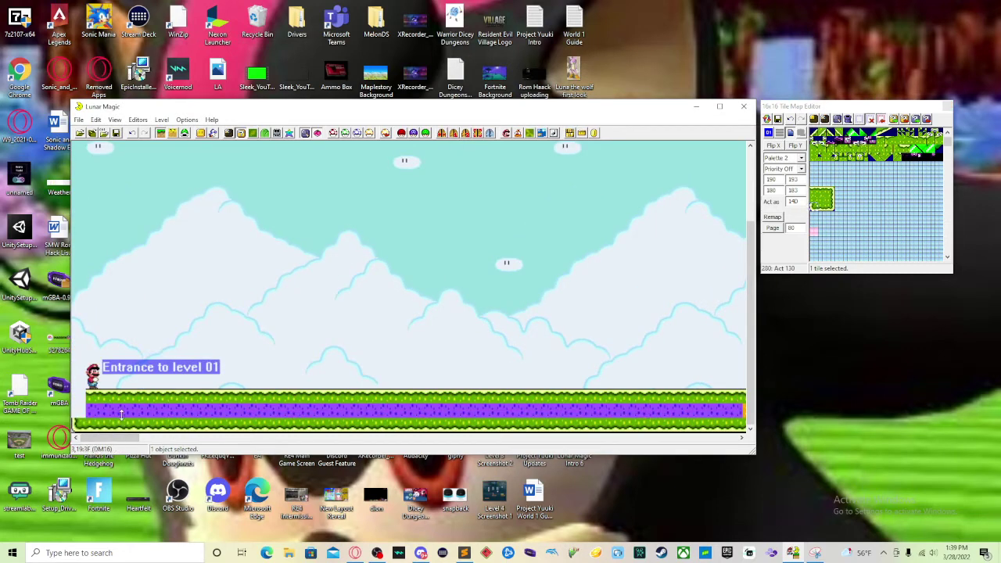
# - Place edge tile 14B at the start of the ground's dirt row and copy it over the first stored dirt tile on page 2
pyautogui.scroll(3, 867, 214)
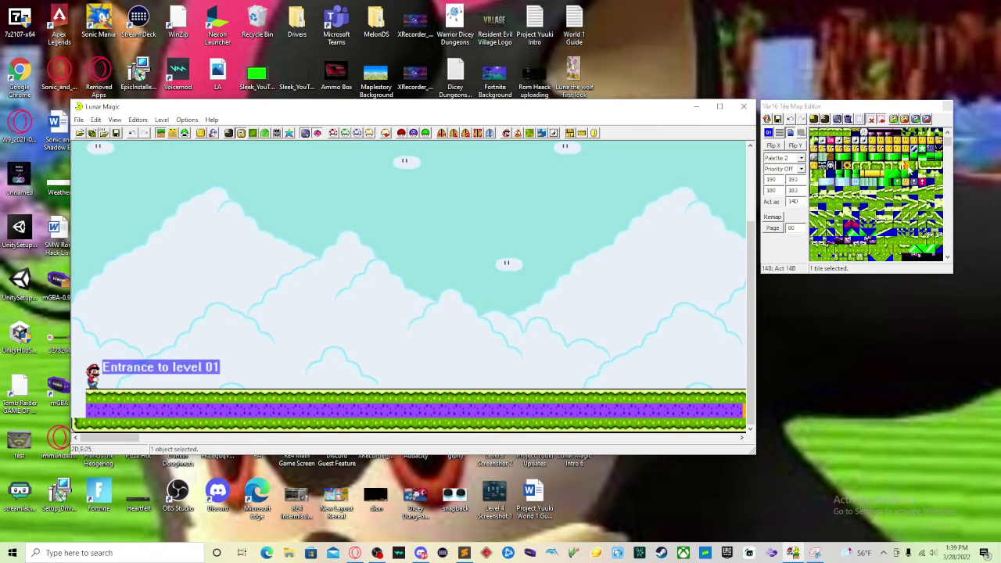
pyautogui.click(904, 166)
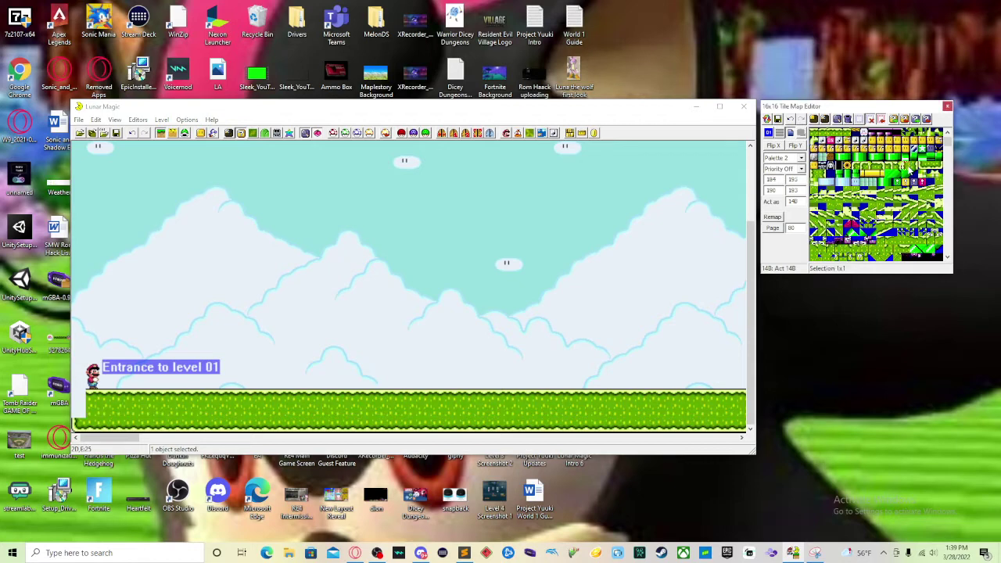
pyautogui.click(80, 410)
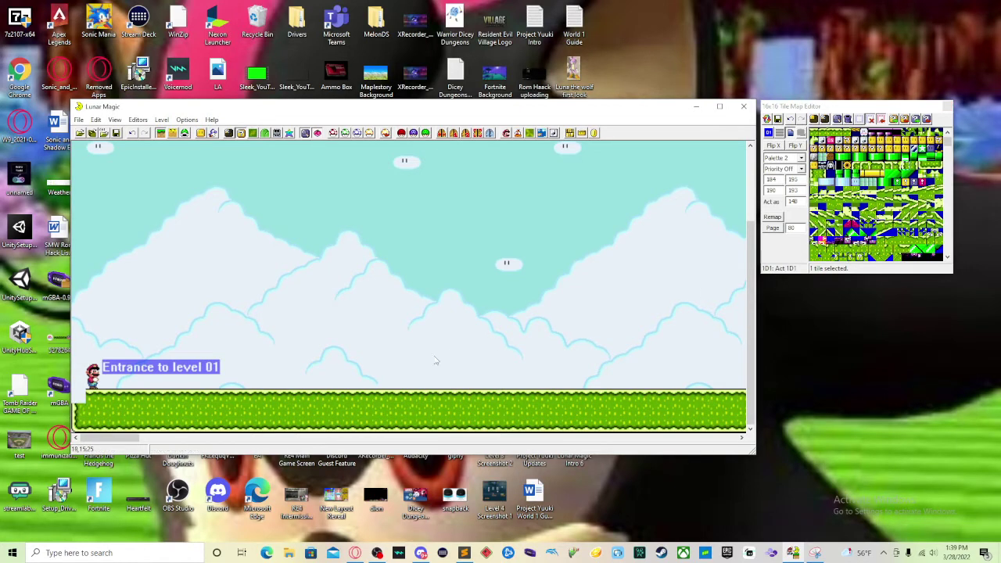
pyautogui.scroll(-5, 852, 202)
pyautogui.click(845, 205)
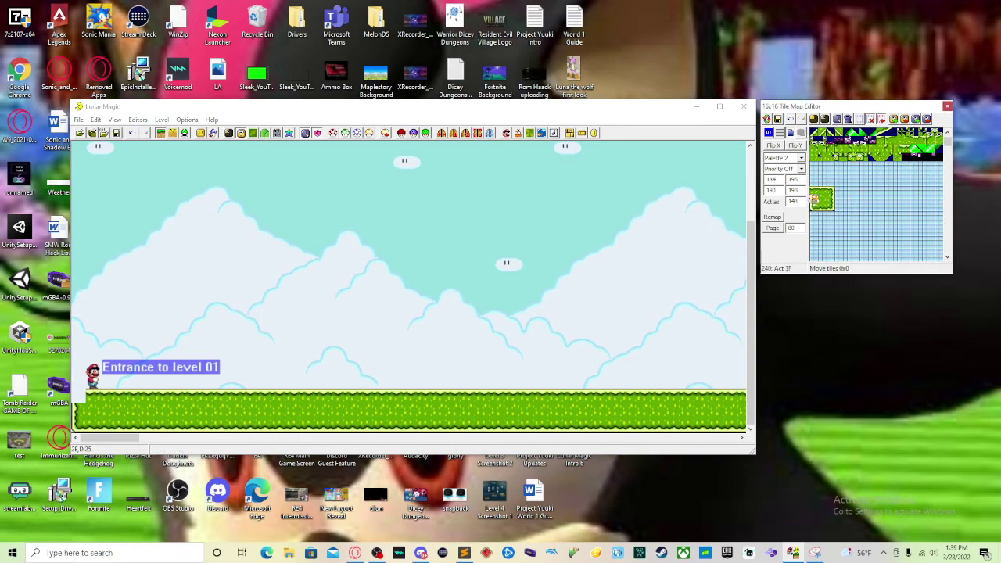
pyautogui.click(862, 205)
# - Place corner tile 146 at the start of the ground's top row and copy it over the first stored ledge tile on page 2
pyautogui.scroll(3, 856, 205)
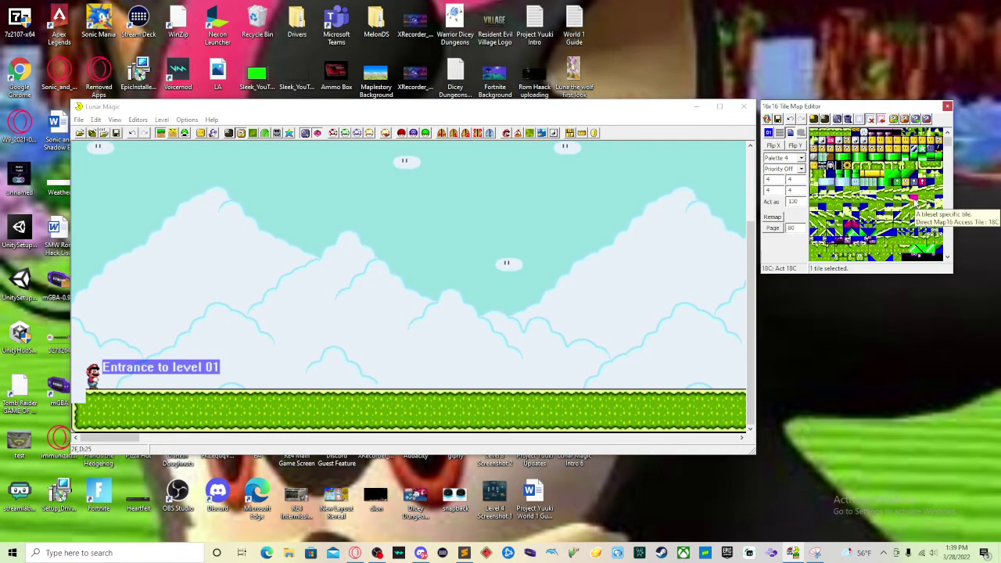
pyautogui.click(864, 168)
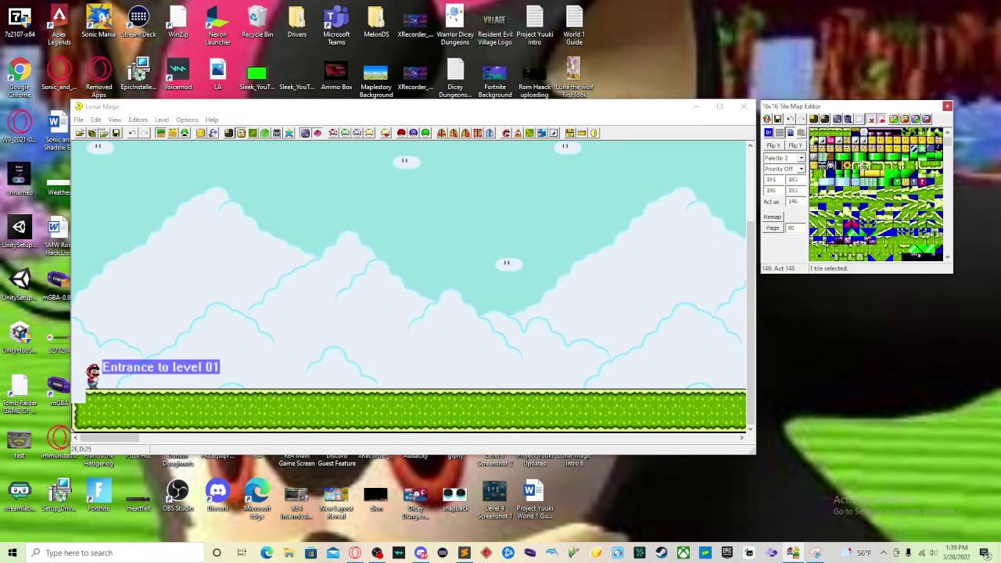
pyautogui.click(89, 400)
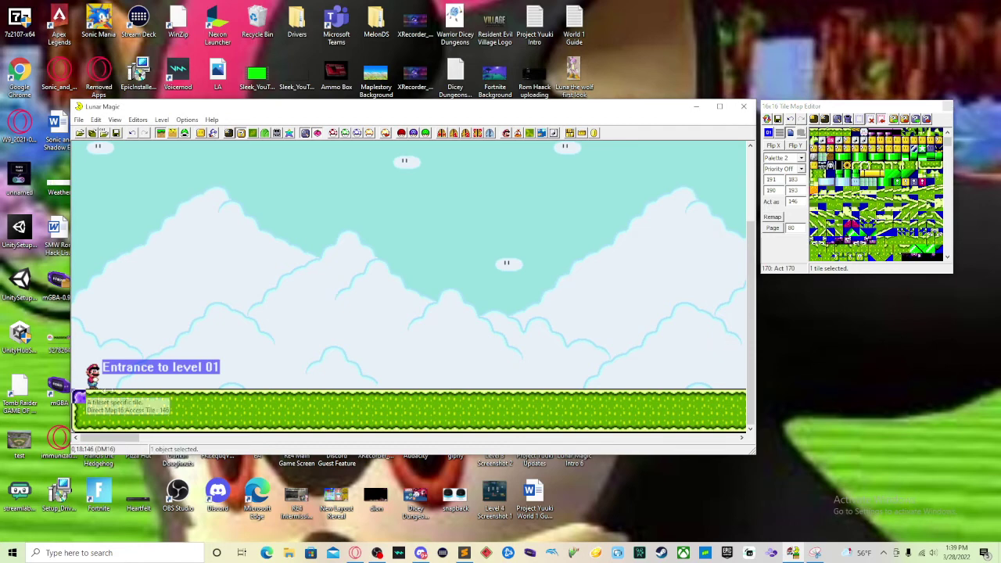
pyautogui.scroll(-3, 914, 235)
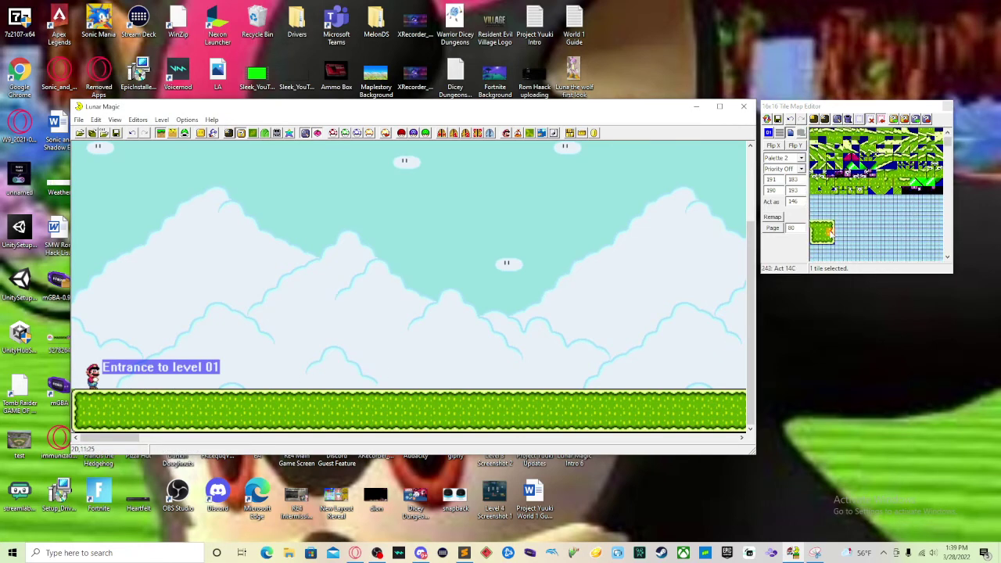
pyautogui.click(823, 235)
pyautogui.click(832, 248)
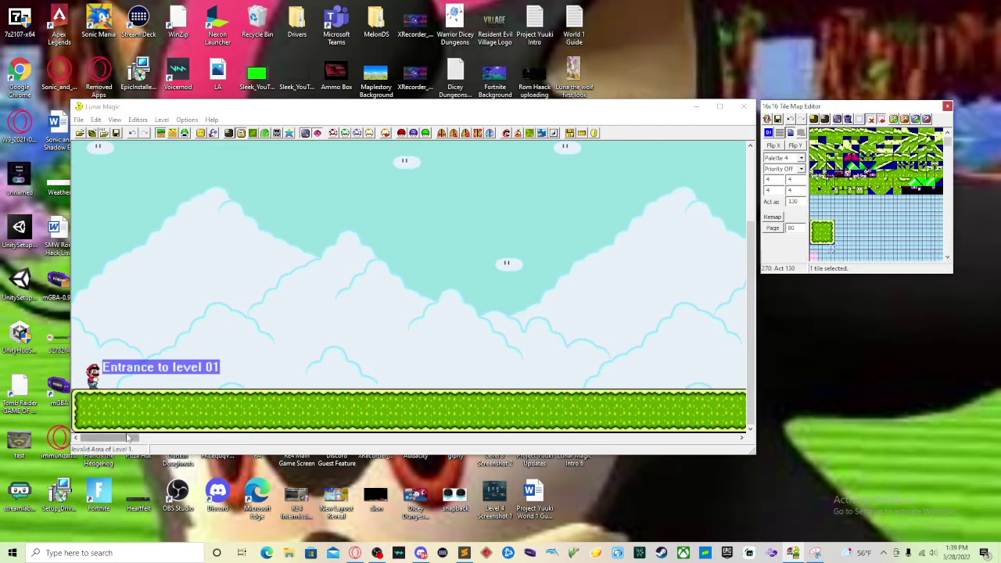
pyautogui.moveTo(130, 439)
pyautogui.mouseDown()
pyautogui.moveTo(170, 439)
pyautogui.moveTo(125, 432)
pyautogui.mouseUp()
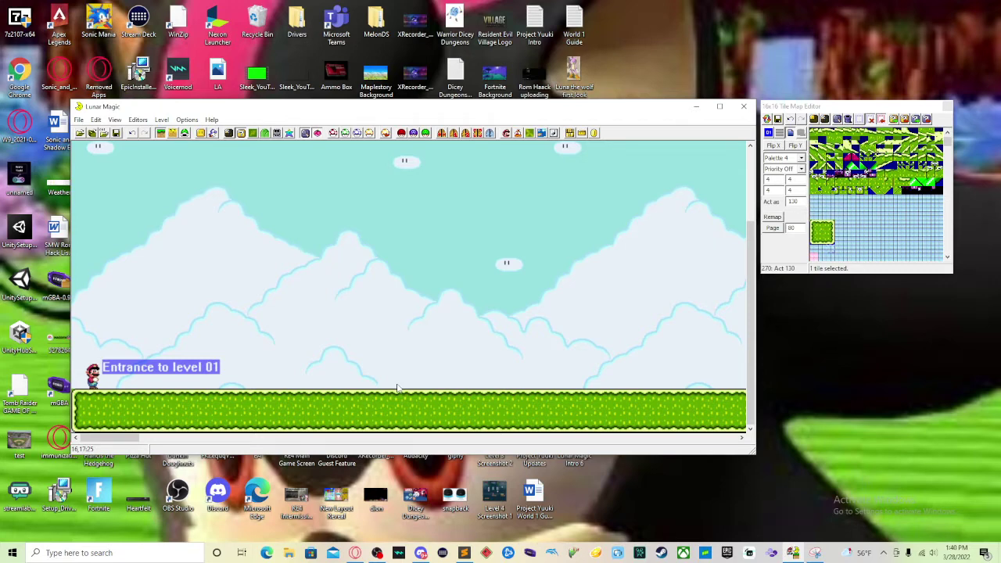
pyautogui.scroll(5, 863, 238)
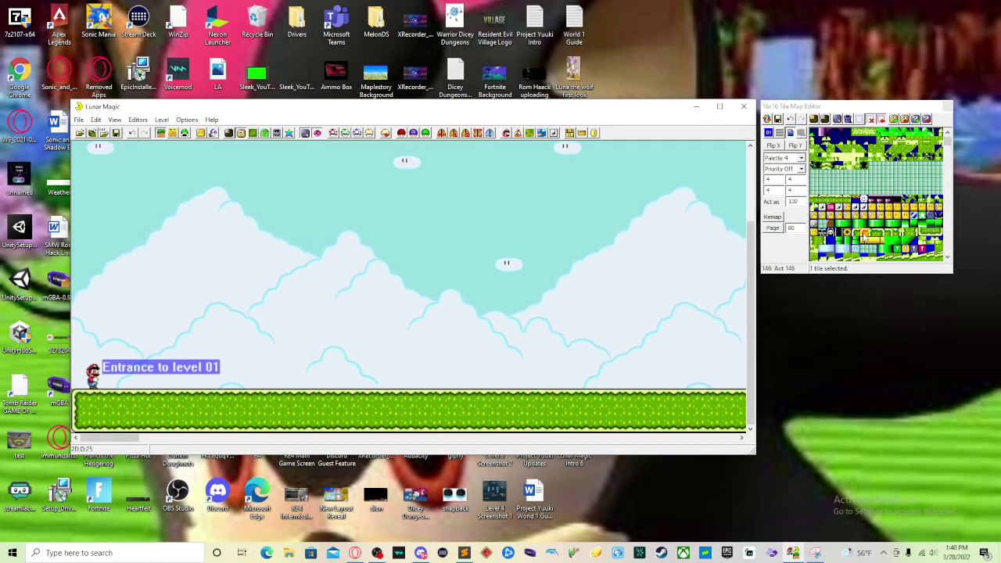
pyautogui.scroll(3, 864, 238)
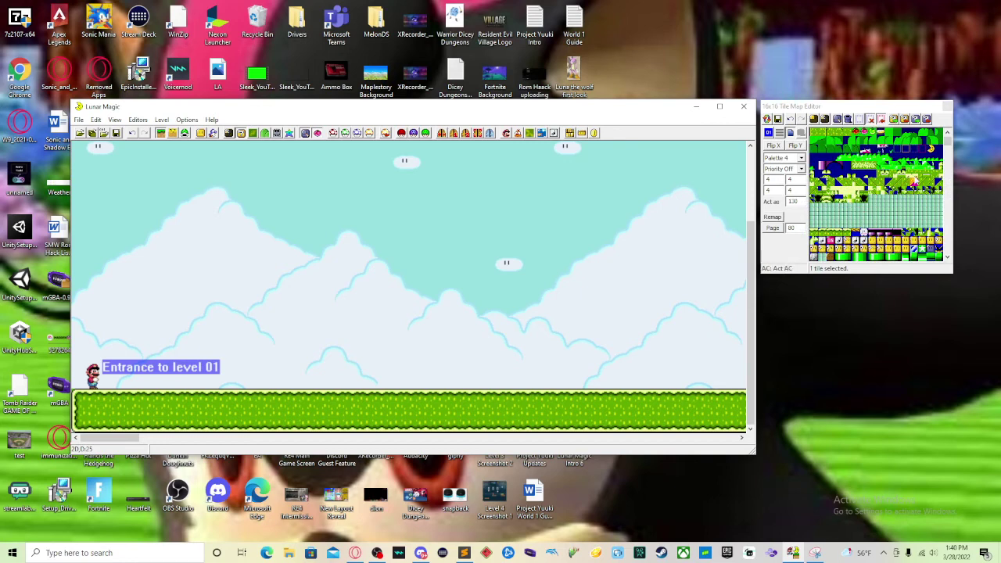
pyautogui.scroll(2, 876, 194)
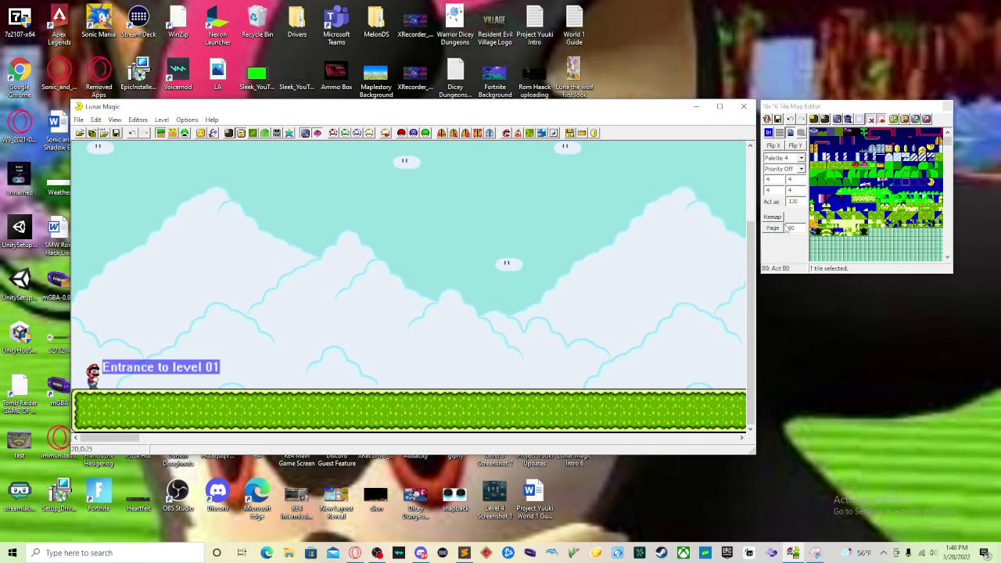
# - Close the 16x16 Tile Map Editor, open the Add Sprites window beside the level at the list's start, and enable sprite editing mode
pyautogui.click(947, 106)
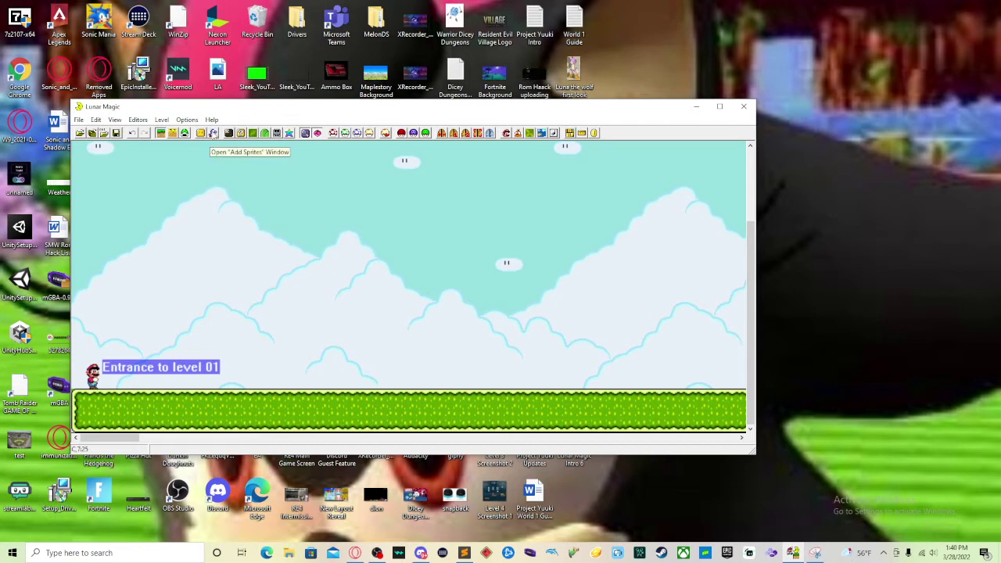
pyautogui.click(212, 133)
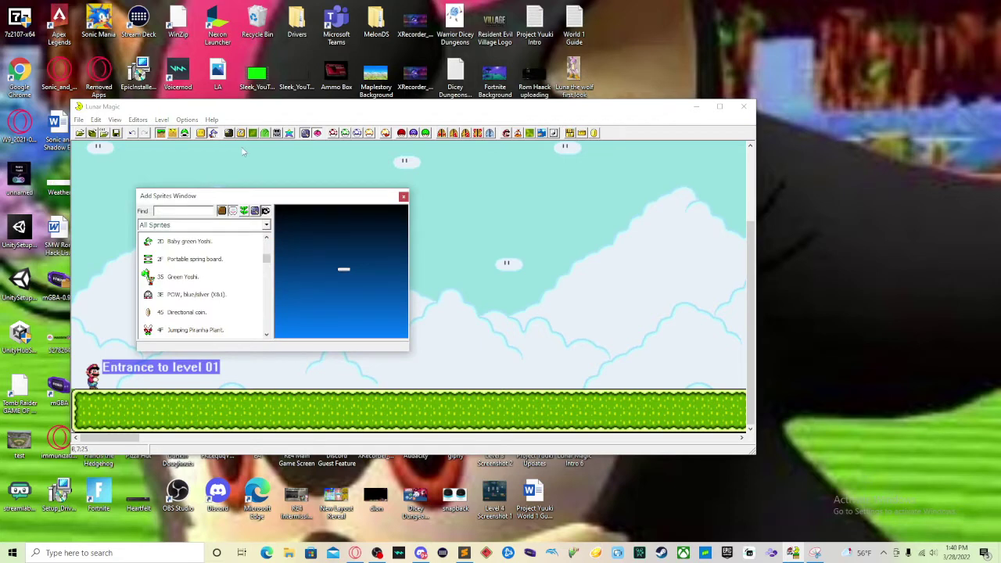
pyautogui.moveTo(280, 195); pyautogui.dragTo(897, 104)
pyautogui.scroll(5, 857, 172)
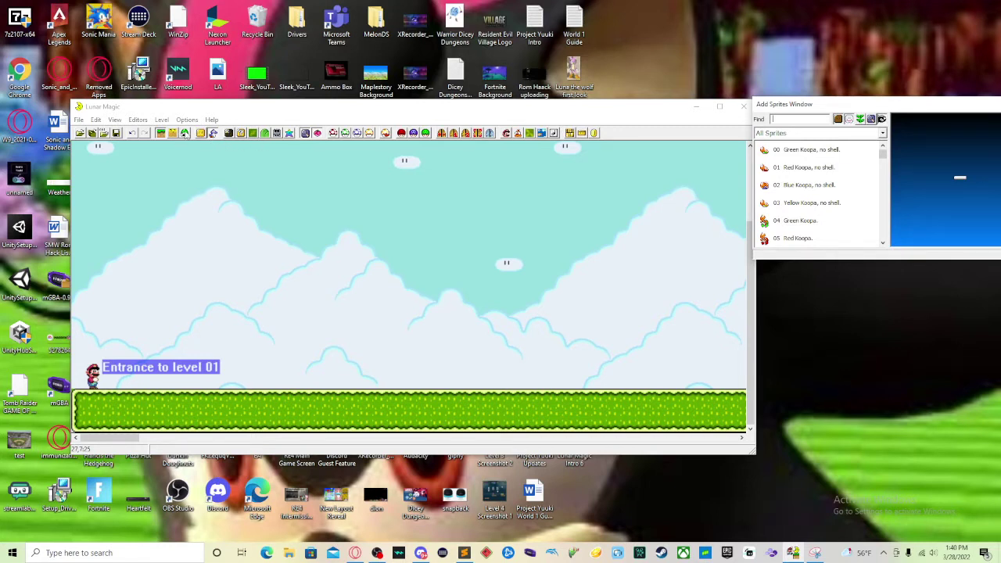
pyautogui.click(185, 133)
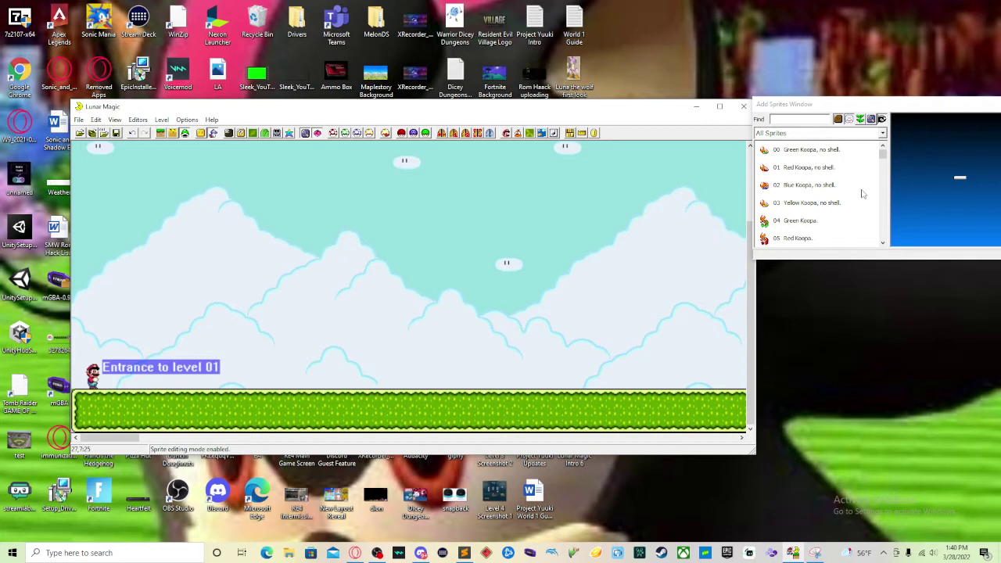
# - Place sprite 04 Green Koopa and sprite 05 Red Koopa on the ground beyond the level entrance, spaced apart
pyautogui.click(823, 222)
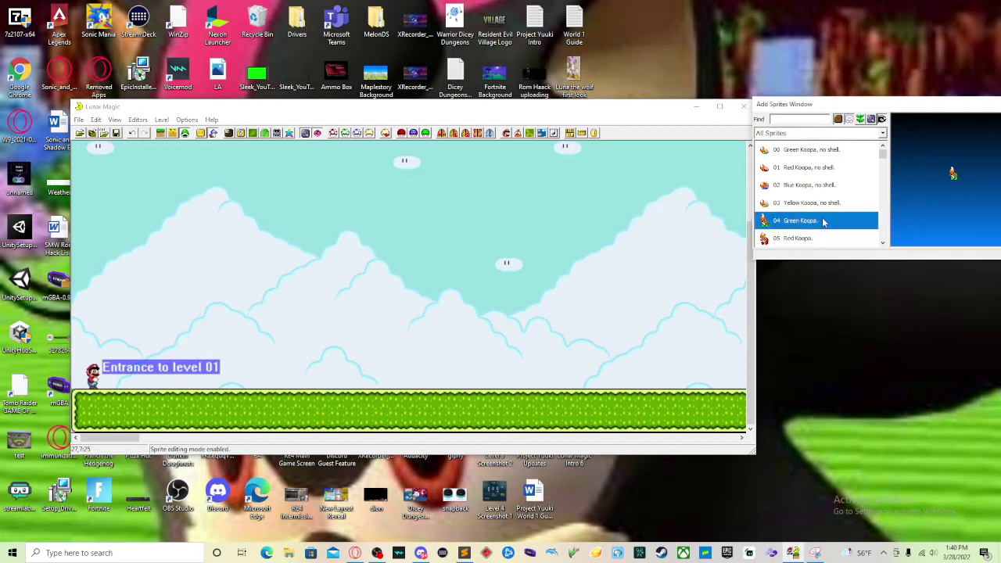
pyautogui.rightClick(241, 374)
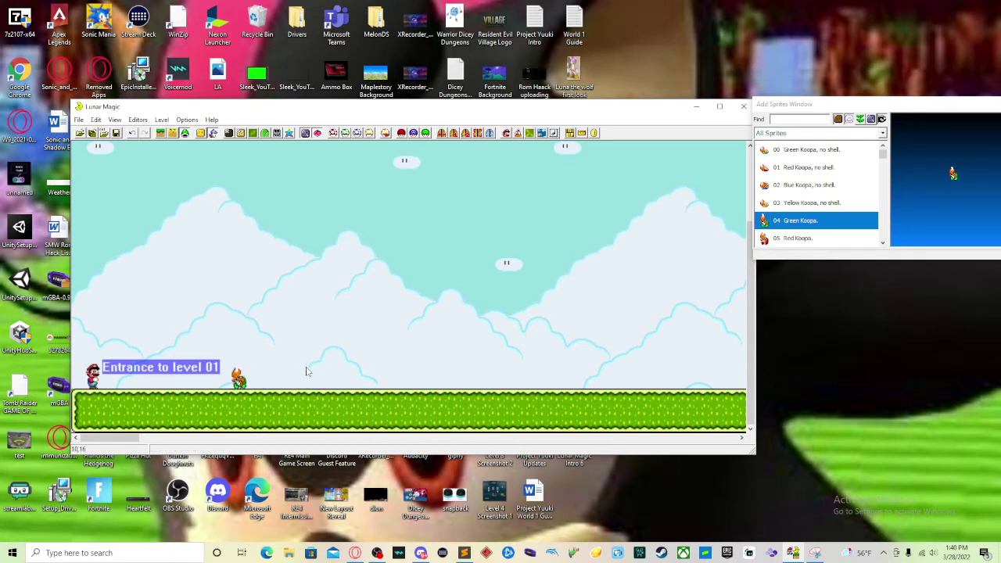
pyautogui.click(813, 236)
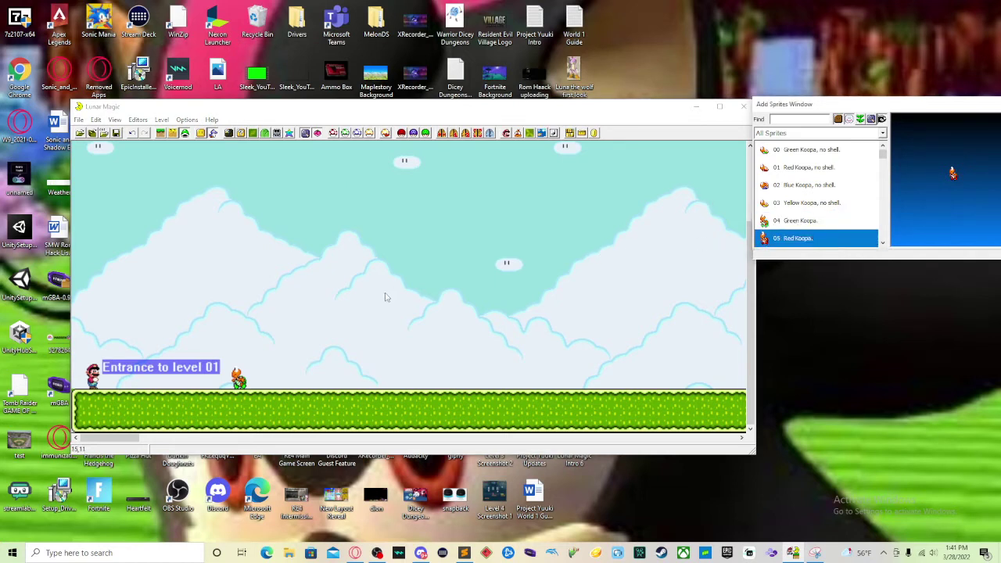
pyautogui.rightClick(295, 375)
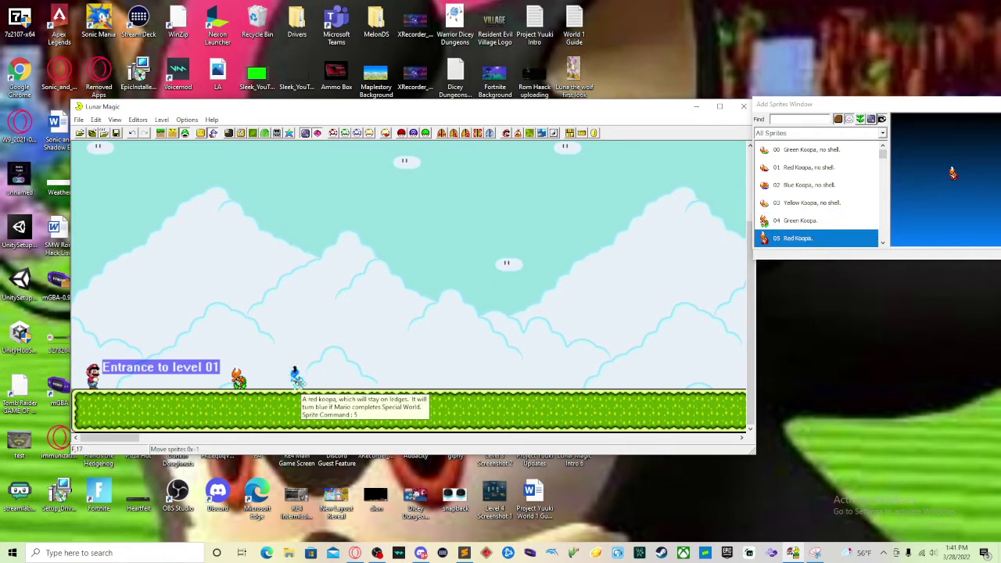
# - Add sprite 08 Green Parakoopa, flying forward, beyond the Red Koopa and position it just above the ground
pyautogui.scroll(-1, 844, 218)
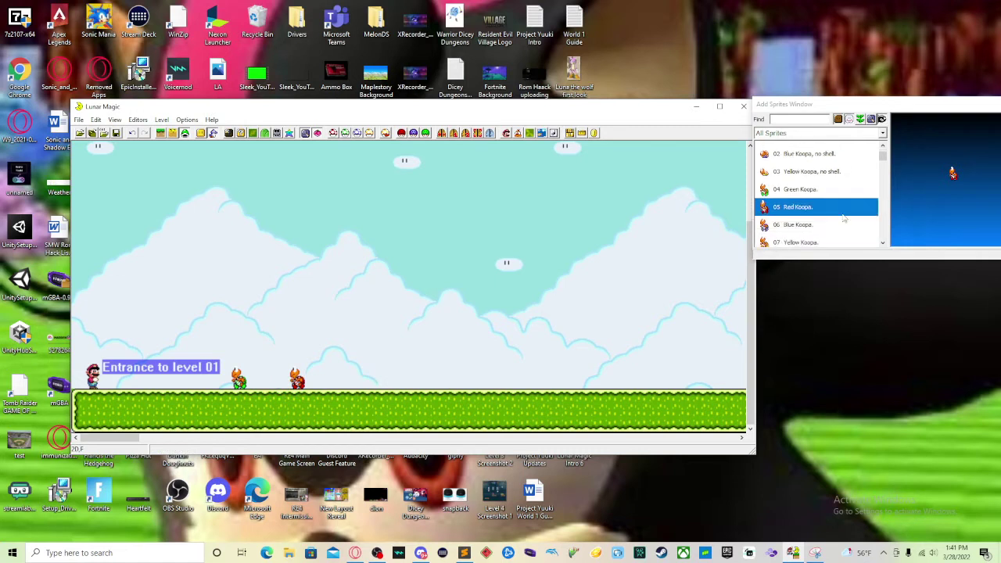
pyautogui.scroll(-2, 844, 219)
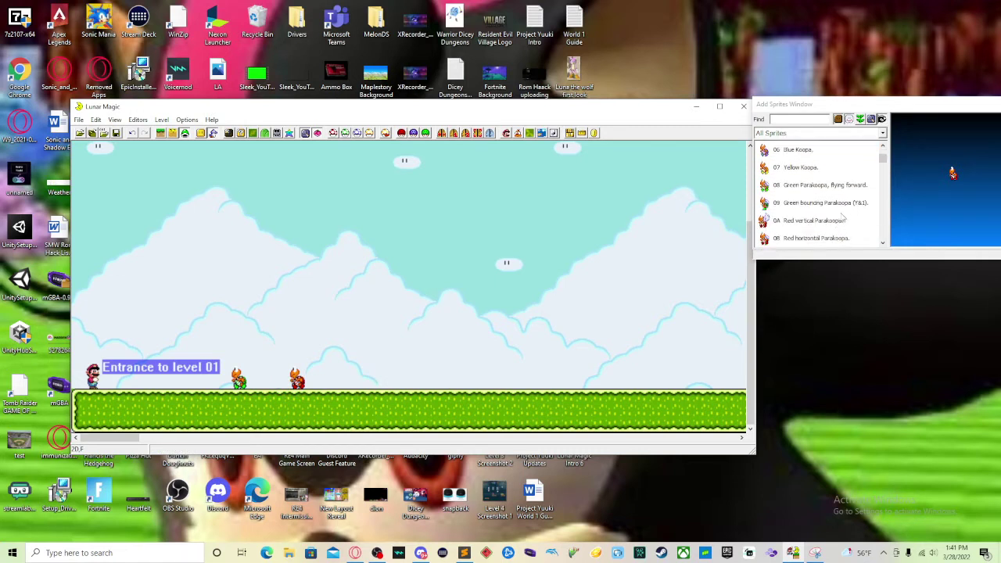
pyautogui.click(829, 187)
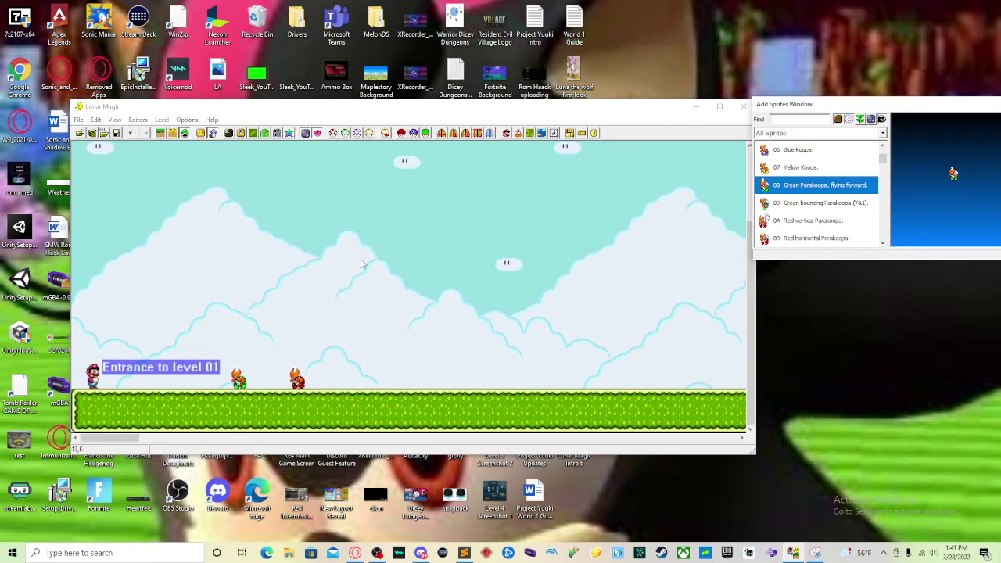
pyautogui.click(356, 347)
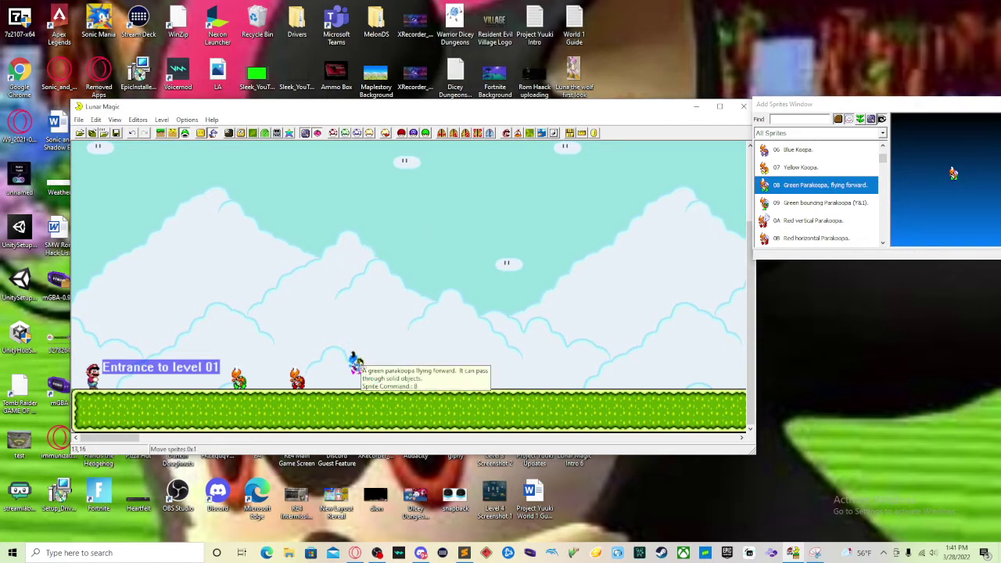
pyautogui.moveTo(356, 348); pyautogui.dragTo(356, 363)
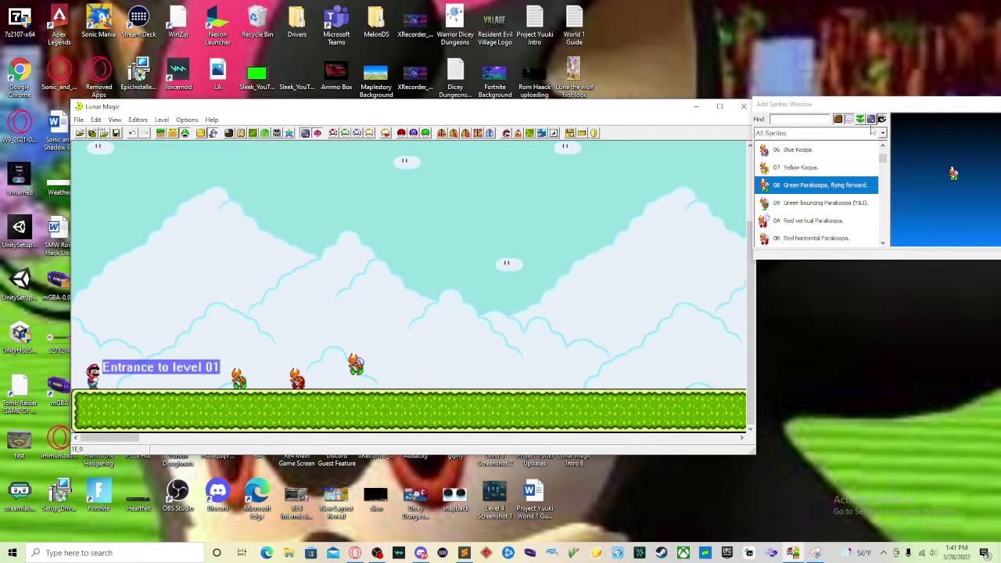
# - Look through the list of all sprites for other available enemies and items, then return to its start
pyautogui.scroll(-2, 809, 149)
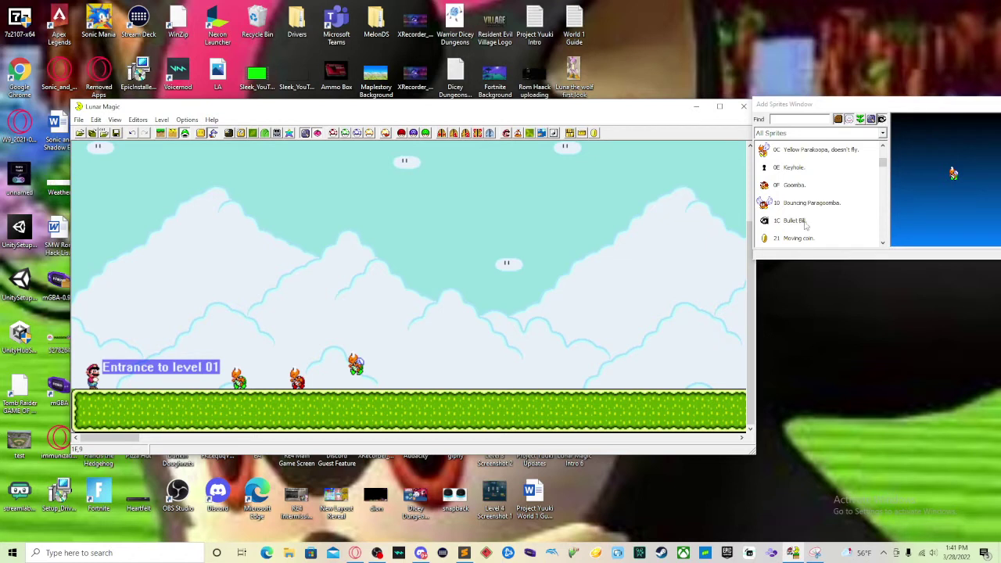
pyautogui.scroll(-1, 807, 222)
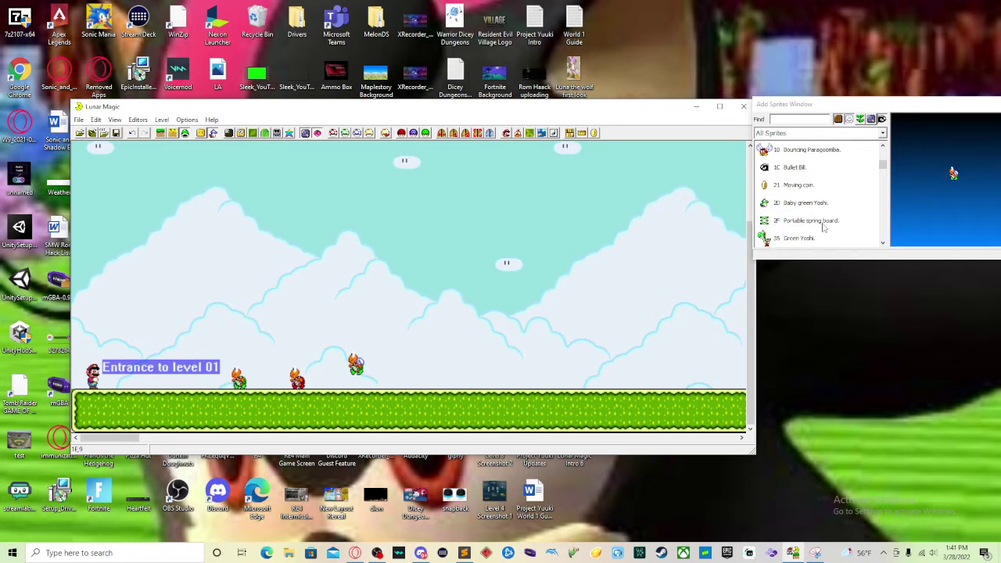
pyautogui.scroll(-1, 823, 227)
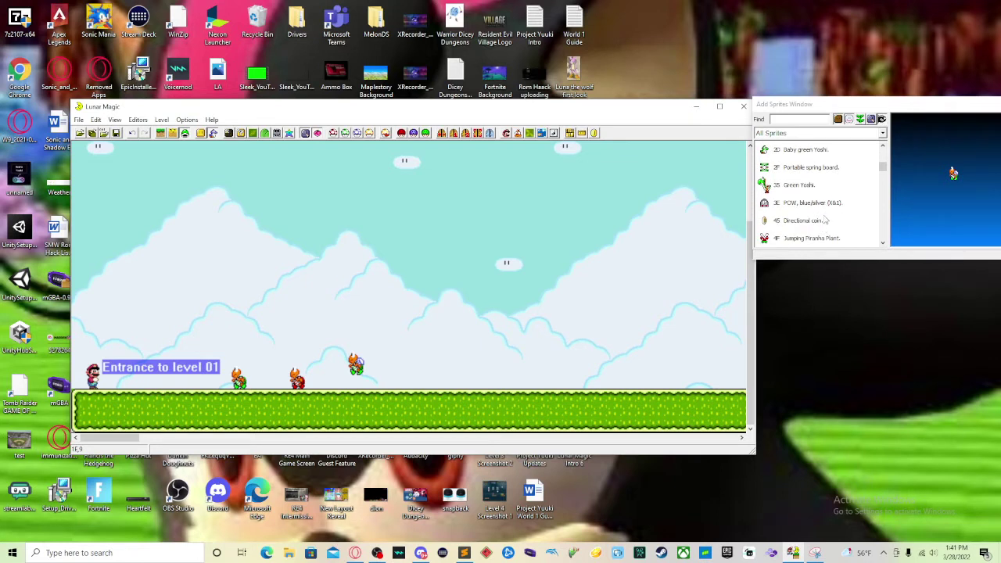
pyautogui.scroll(-2, 837, 190)
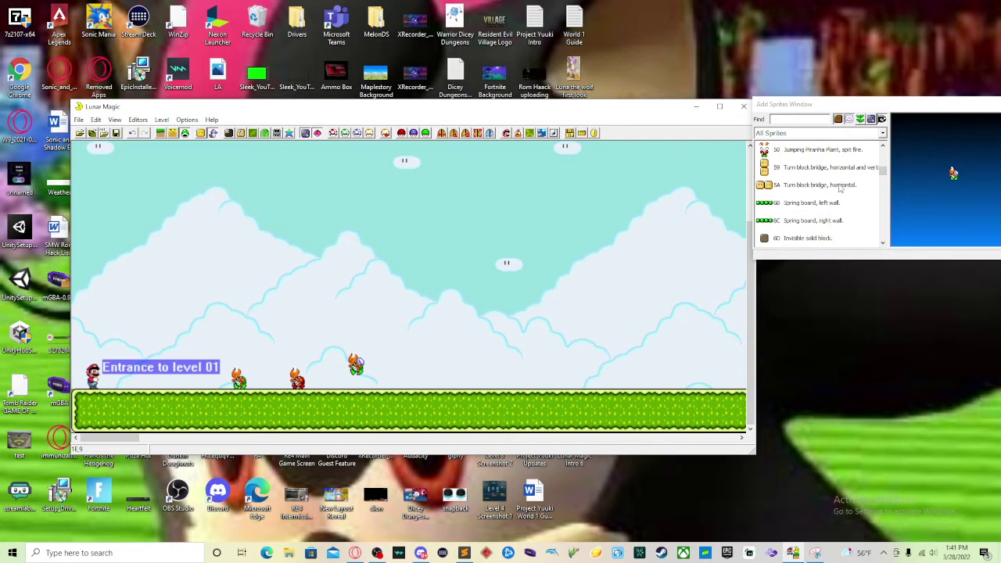
pyautogui.scroll(-8, 845, 194)
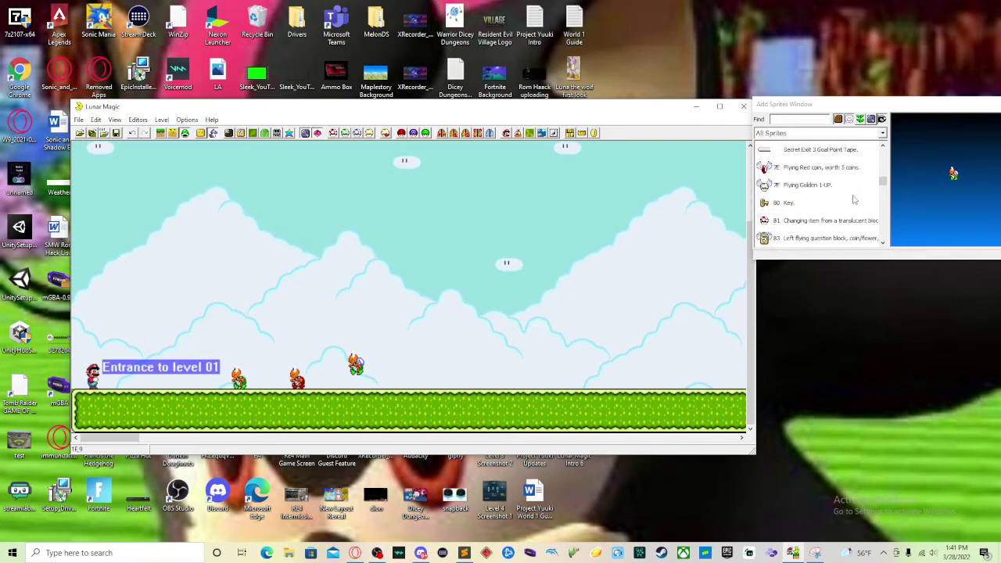
pyautogui.scroll(-6, 854, 200)
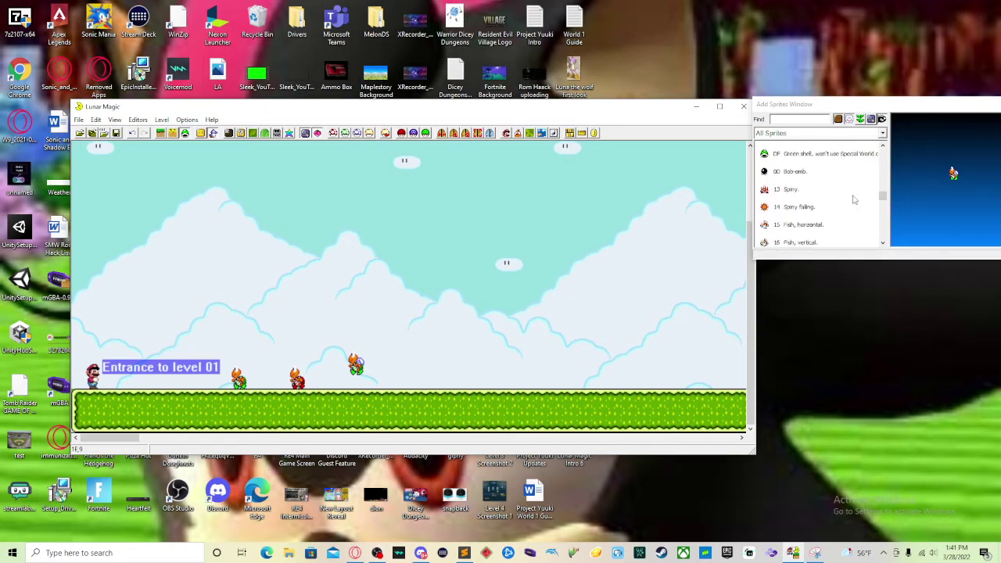
pyautogui.scroll(-8, 854, 200)
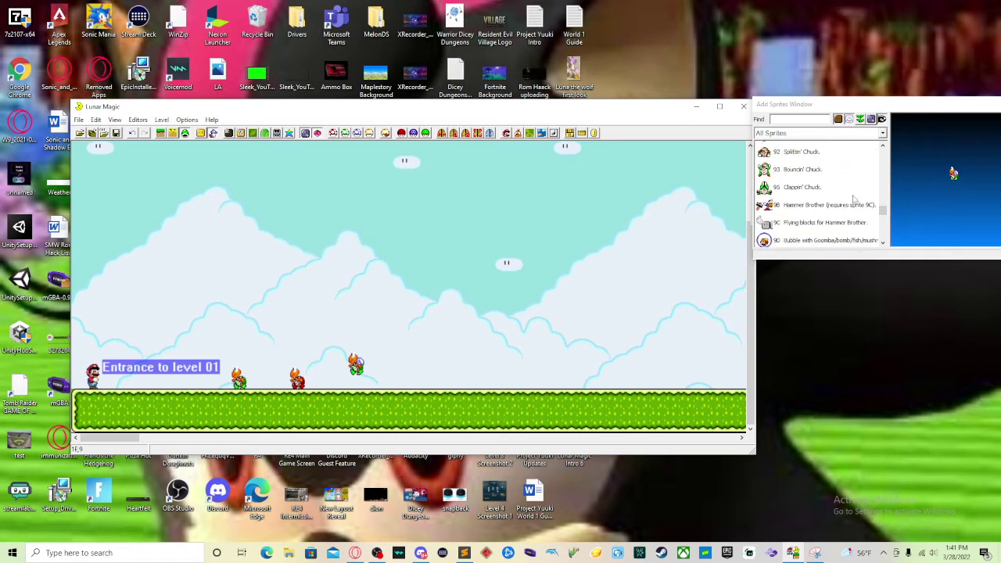
pyautogui.scroll(8, 854, 200)
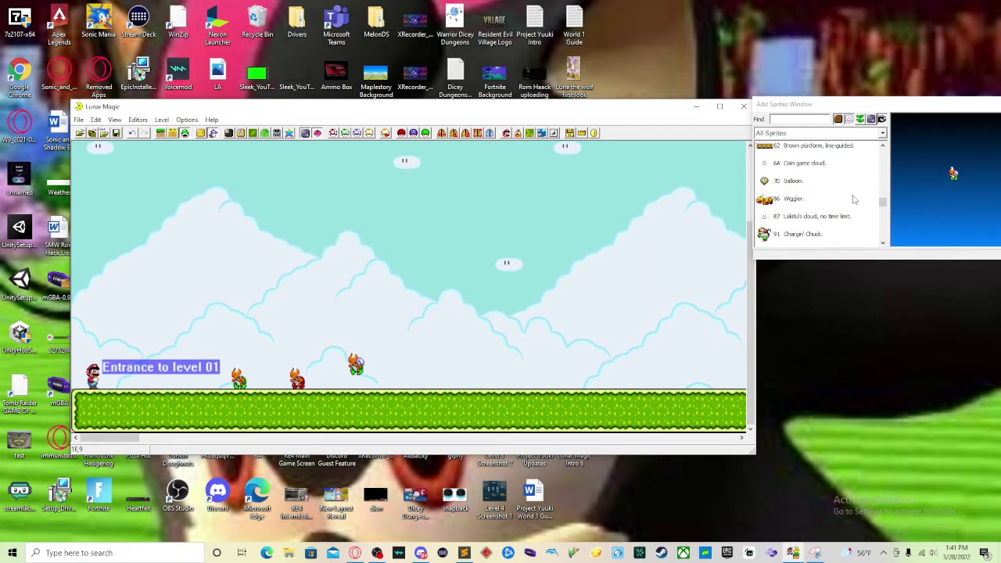
pyautogui.scroll(15, 854, 199)
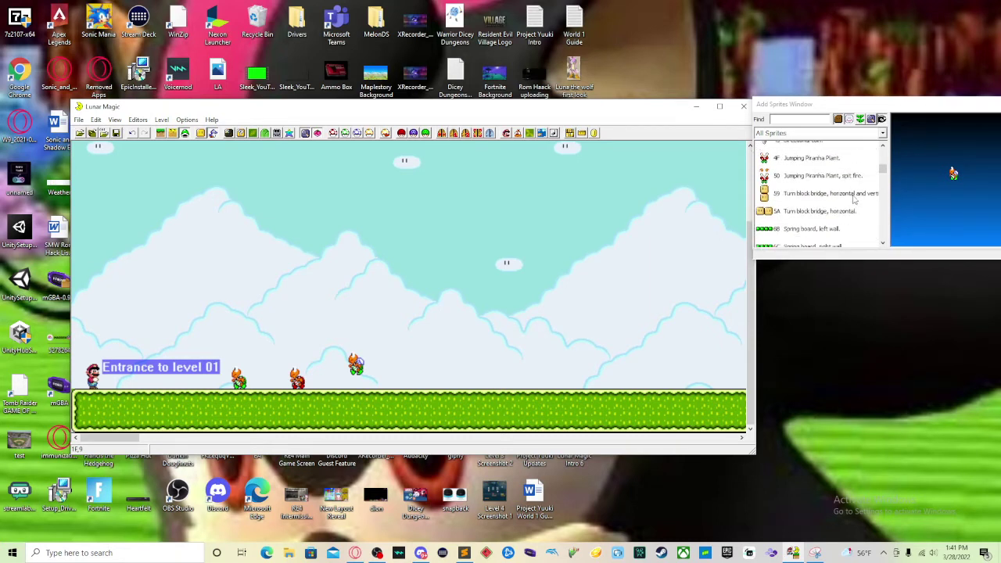
pyautogui.scroll(1, 854, 199)
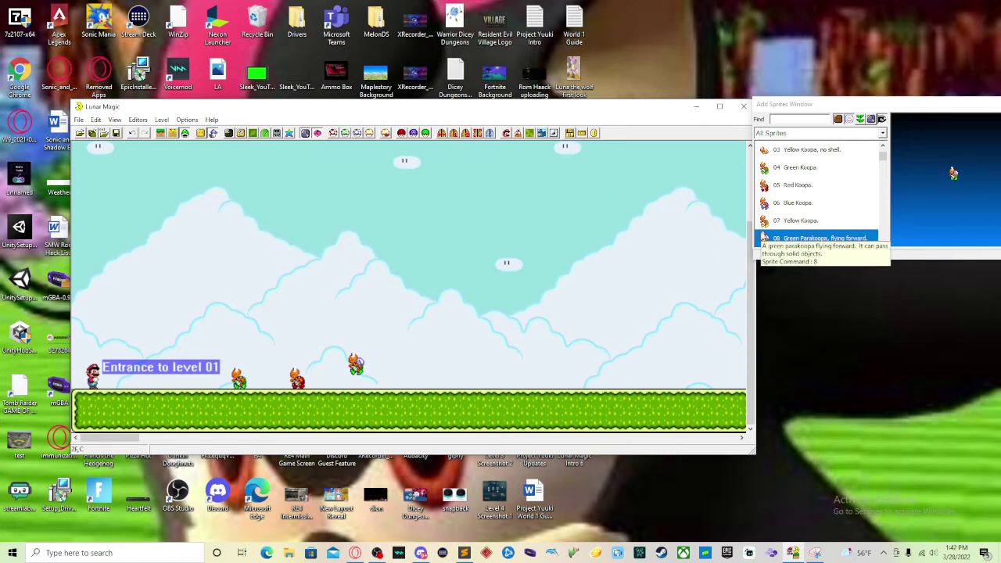
pyautogui.scroll(1, 834, 182)
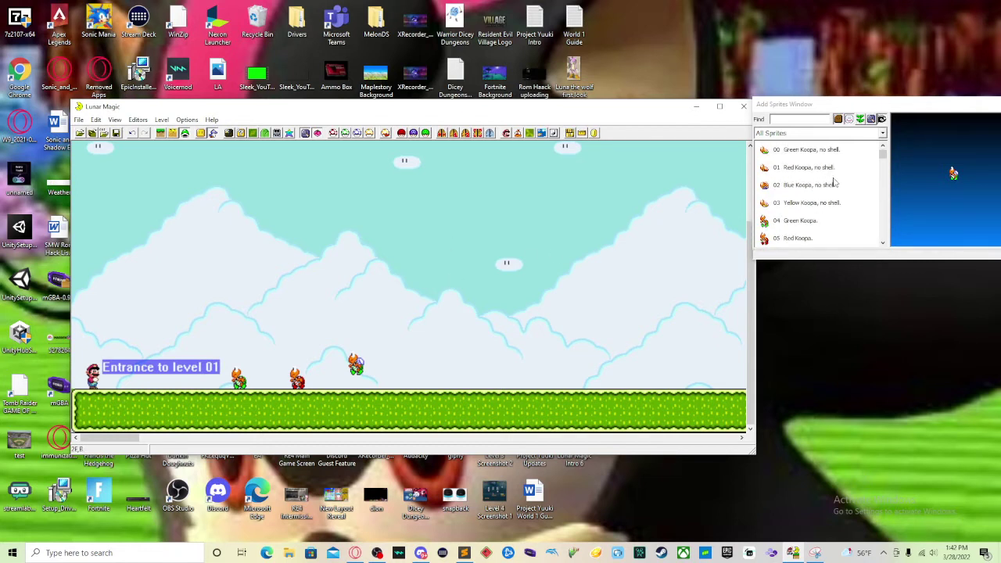
# - Replace the Add Sprites window with the Add Objects window beside the level and enable Layer 1 editing mode
pyautogui.click(201, 136)
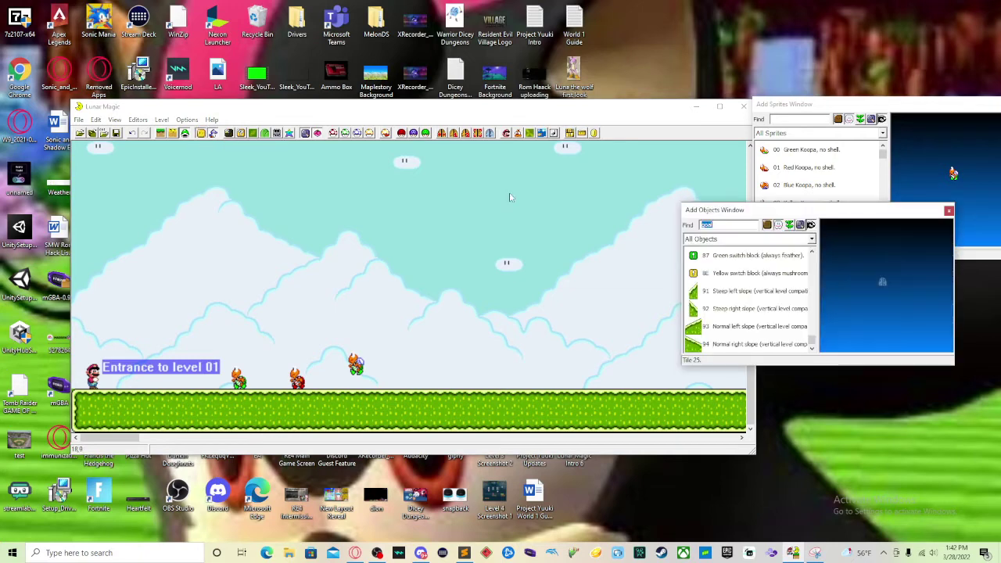
pyautogui.moveTo(765, 211); pyautogui.dragTo(814, 307)
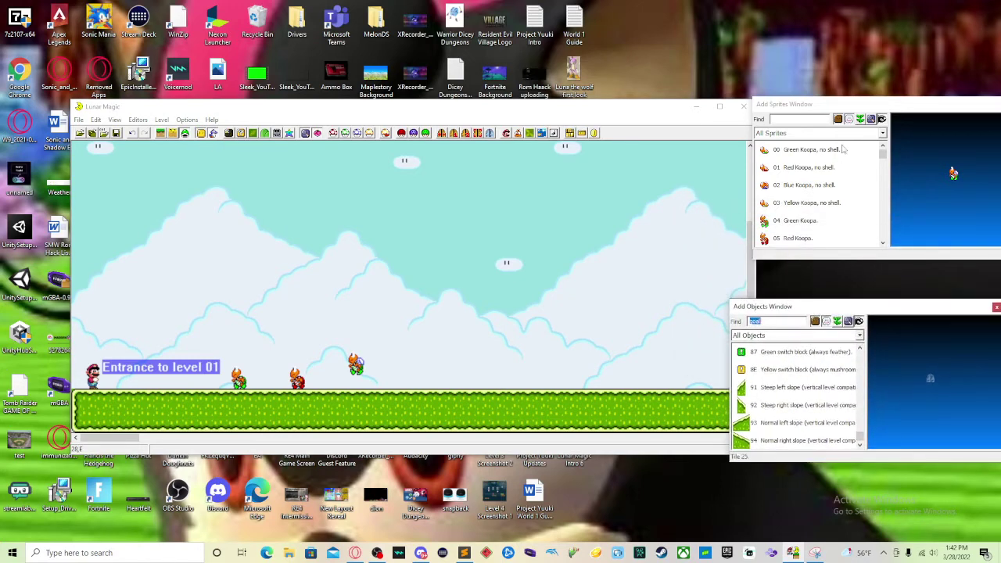
pyautogui.click(848, 110)
pyautogui.moveTo(848, 109); pyautogui.dragTo(806, 108)
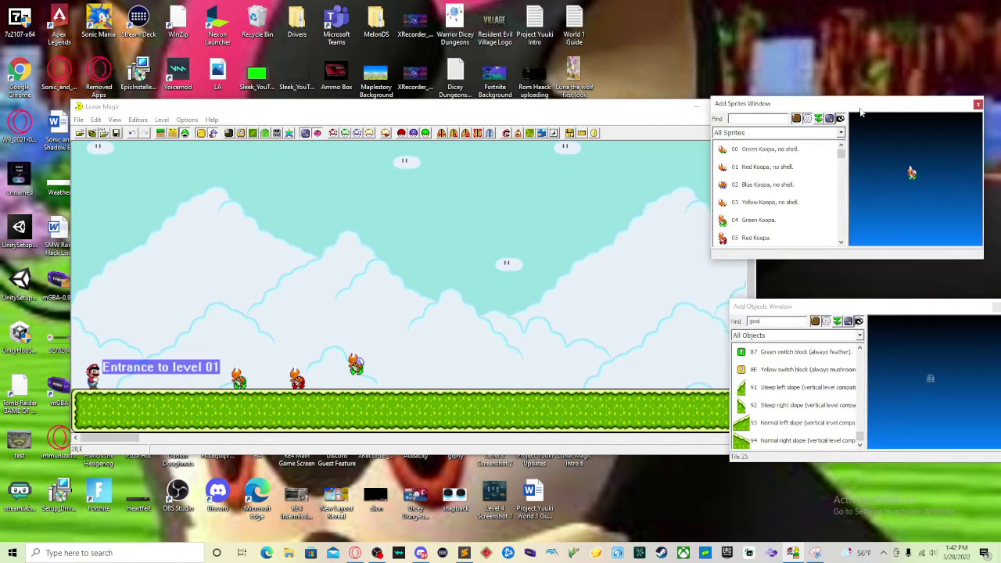
pyautogui.click(977, 106)
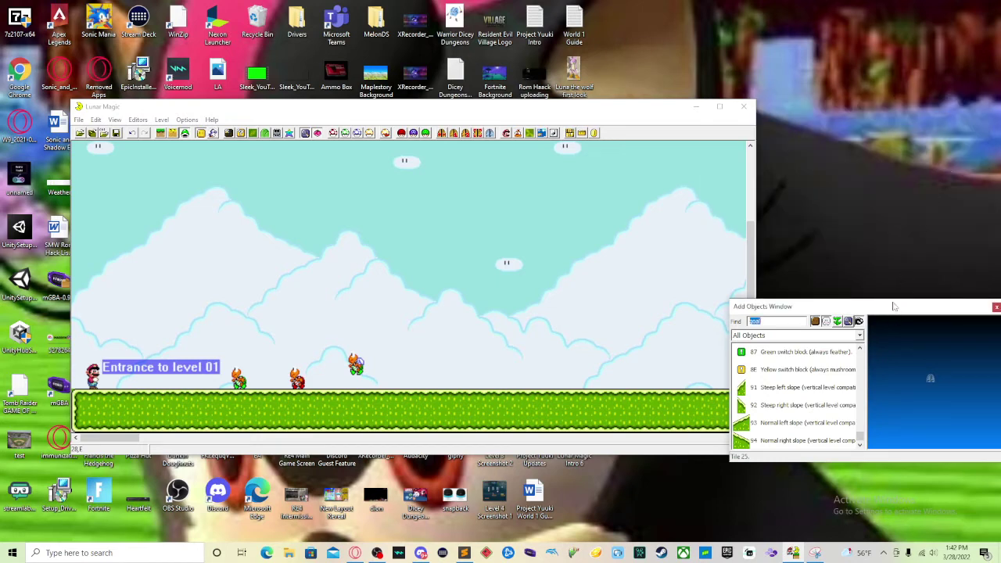
pyautogui.moveTo(894, 306); pyautogui.dragTo(896, 125)
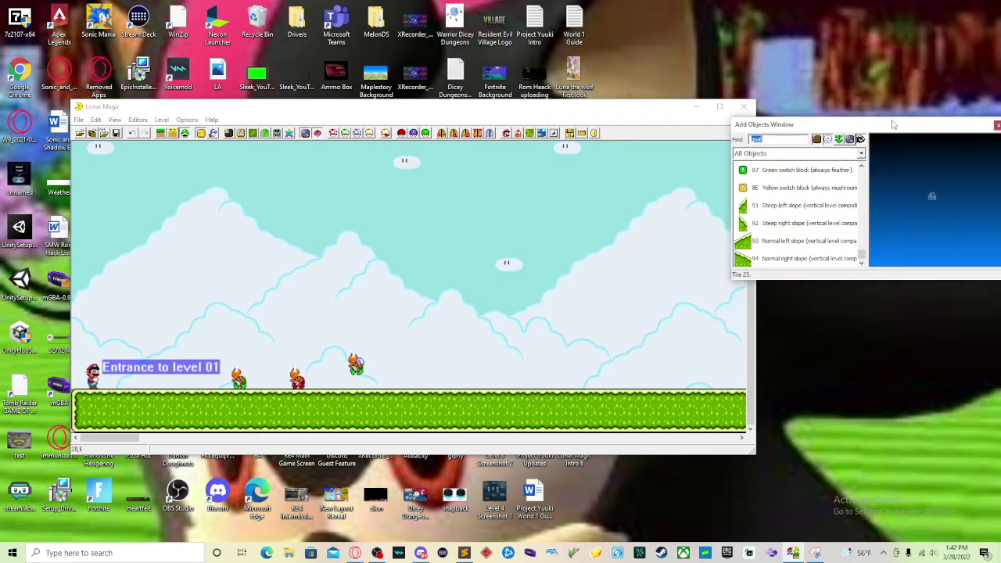
pyautogui.click(216, 133)
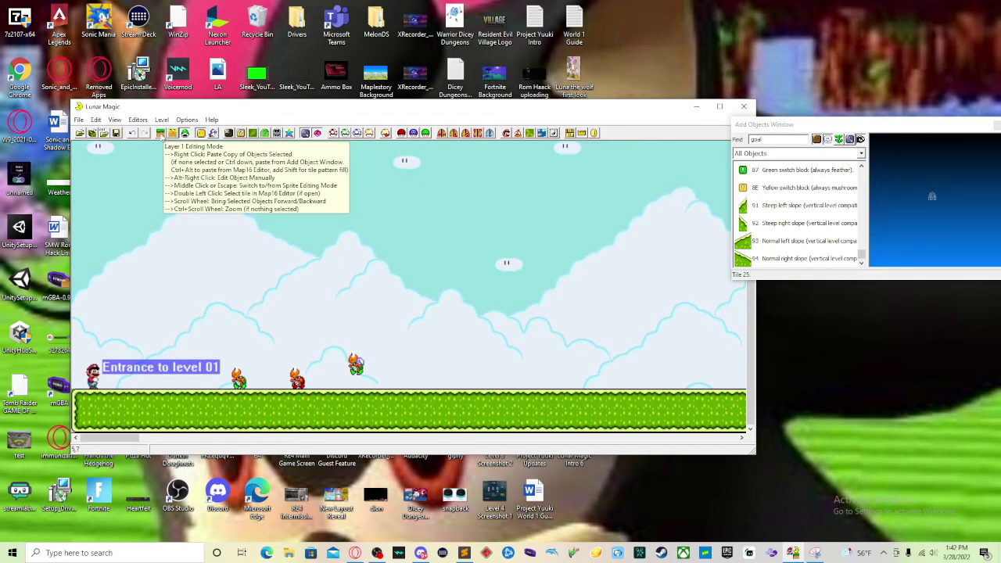
pyautogui.click(160, 134)
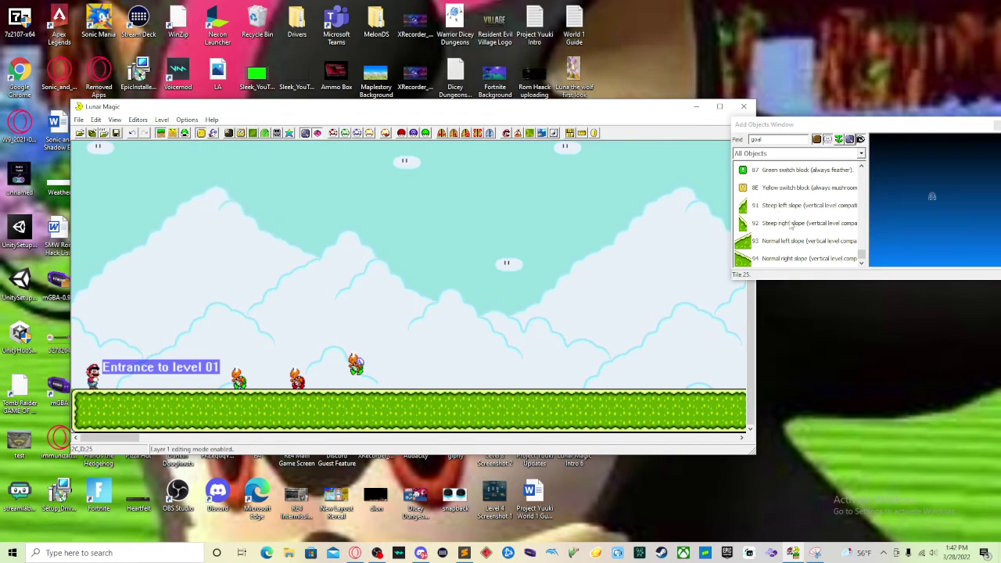
# - Search the object list for "goal" to select the Goal point object
pyautogui.scroll(20, 792, 225)
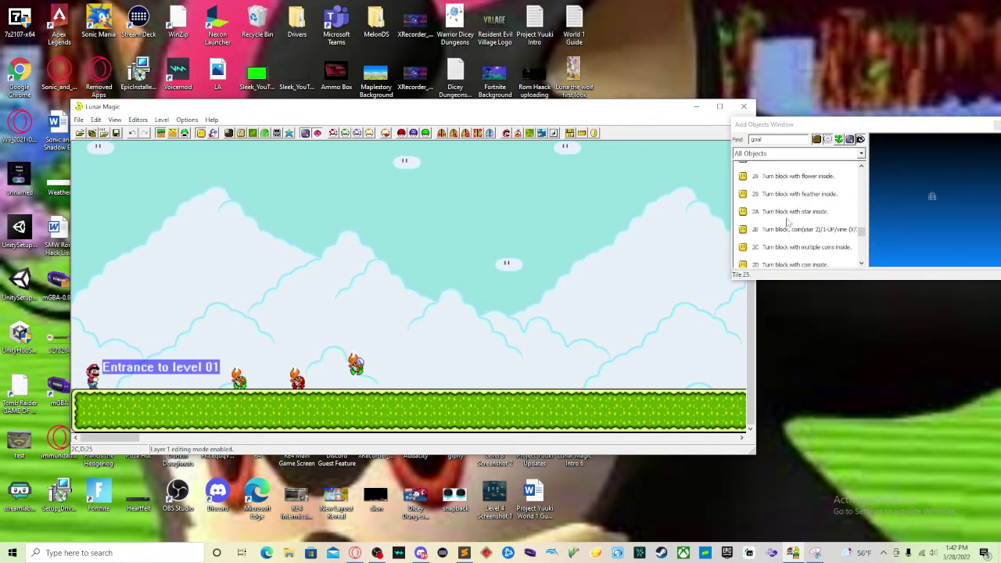
pyautogui.scroll(6, 789, 223)
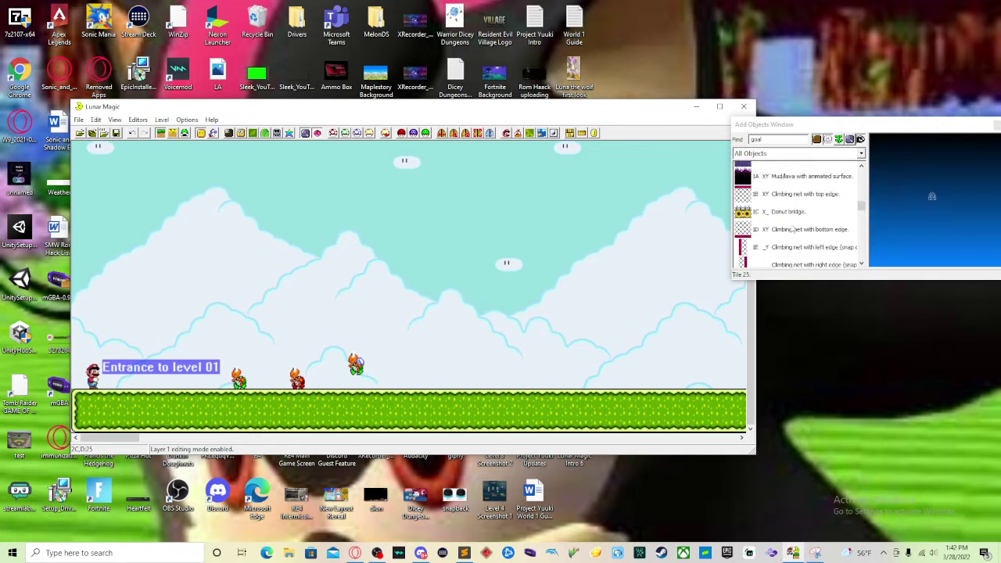
pyautogui.scroll(5, 790, 225)
pyautogui.click(779, 140)
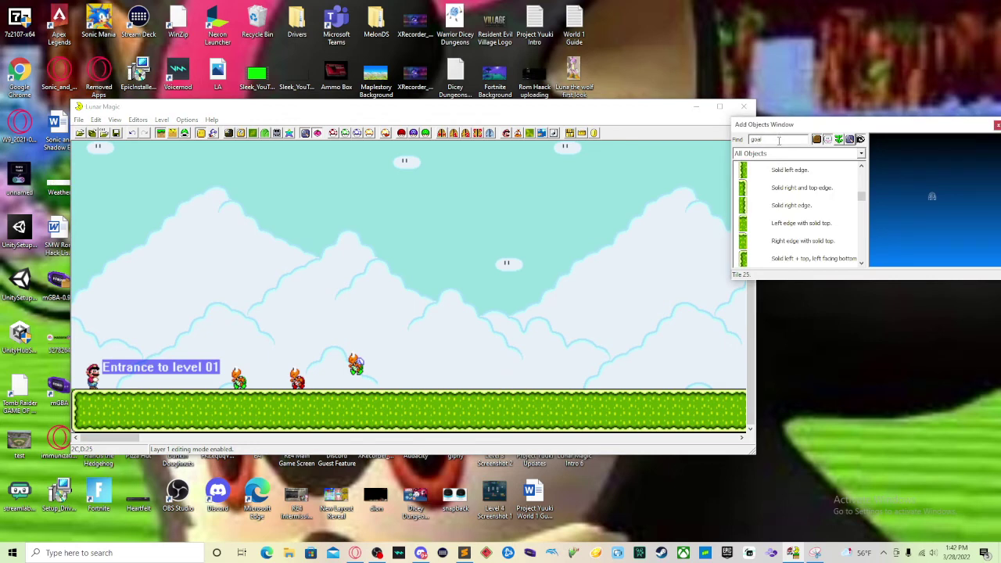
pyautogui.press('Return')
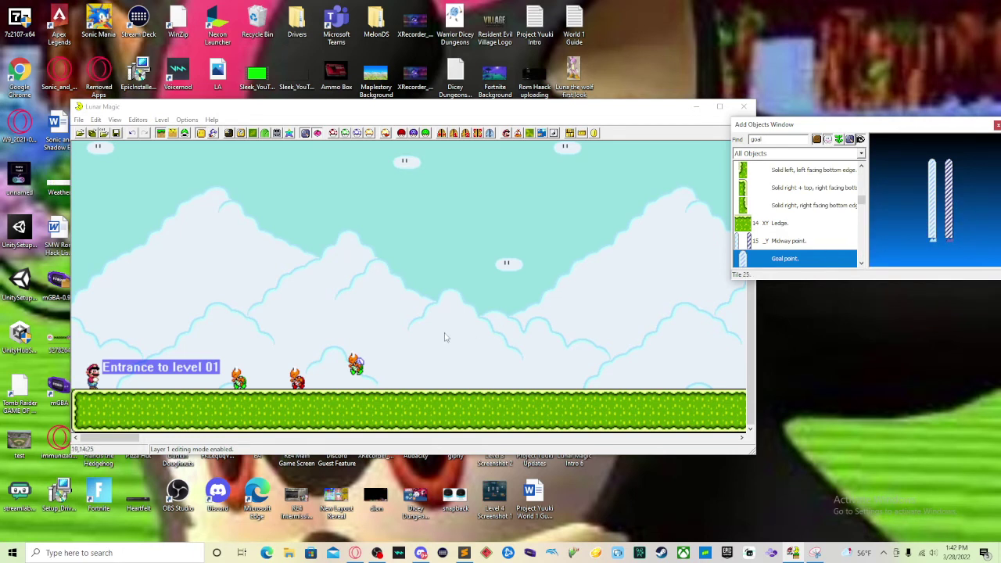
# - Insert the Goal point into the level, stand it on the ground beyond the Parakoopa, and leave it deselected
pyautogui.press('Insert')
pyautogui.moveTo(510, 348); pyautogui.dragTo(522, 279)
pyautogui.click(557, 290)
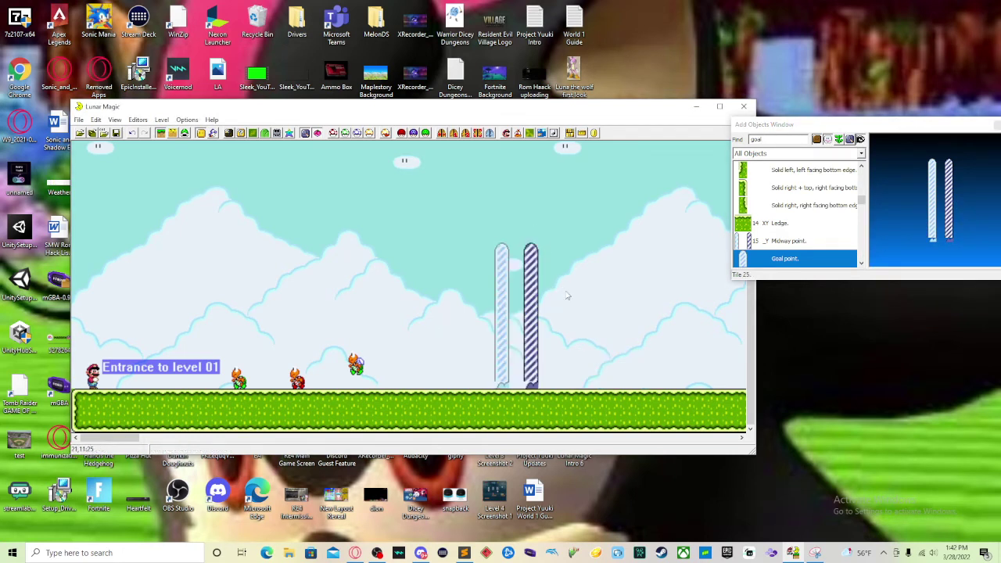
pyautogui.moveTo(505, 352); pyautogui.dragTo(535, 343)
pyautogui.click(568, 343)
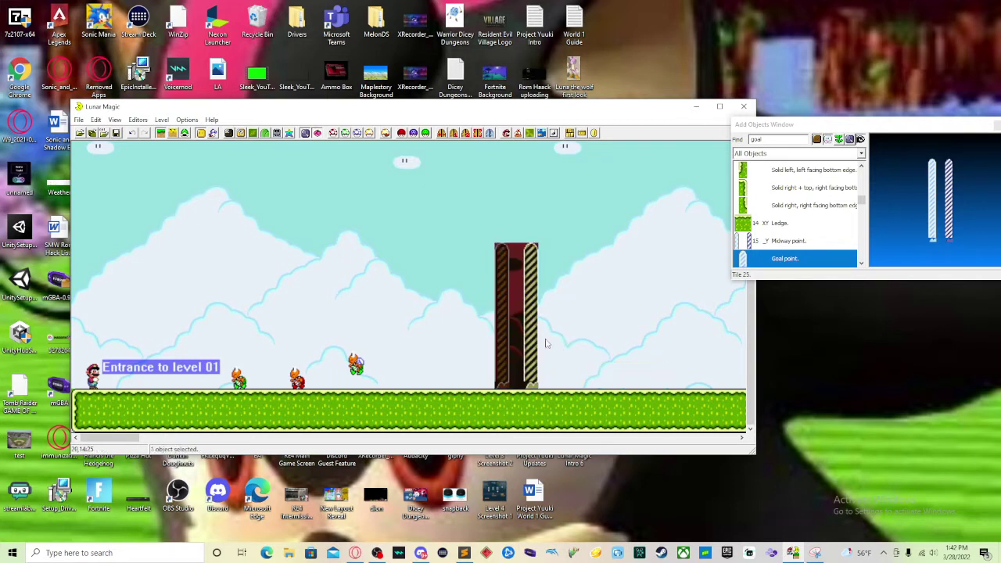
pyautogui.click(560, 345)
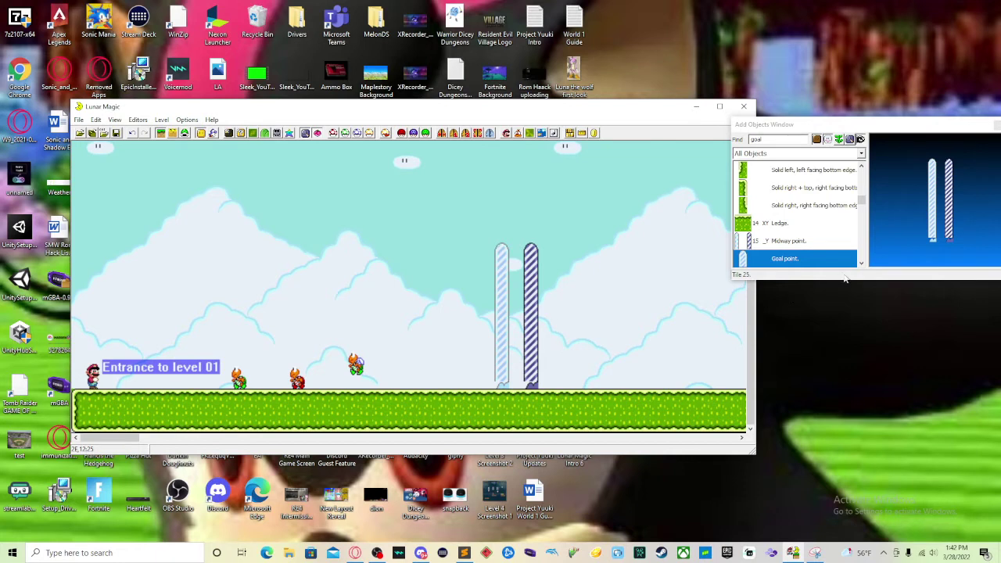
pyautogui.scroll(-1, 844, 258)
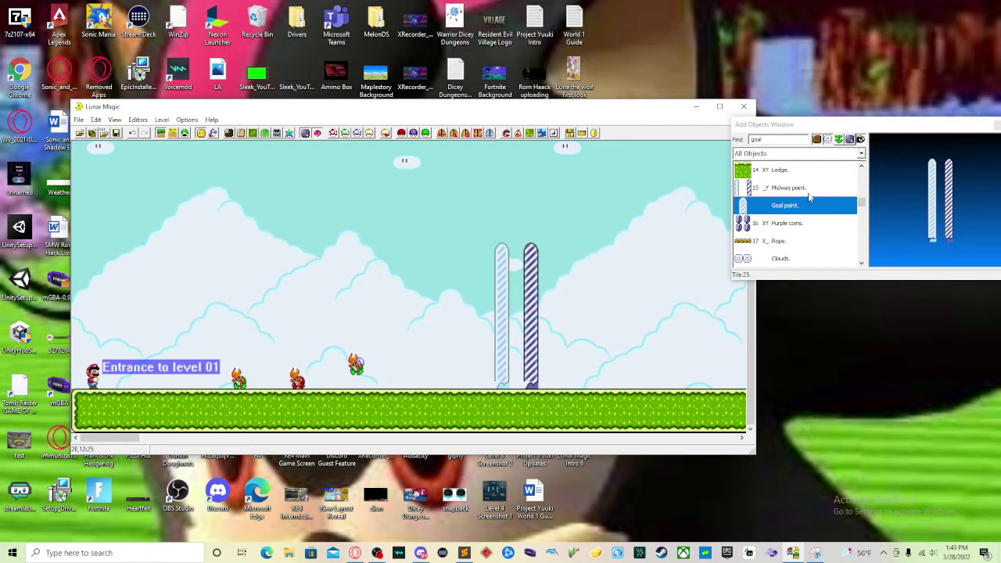
# - Open the Add Sprites window, place it below the Add Objects window beside the level, and enable sprite editing mode
pyautogui.scroll(1, 809, 197)
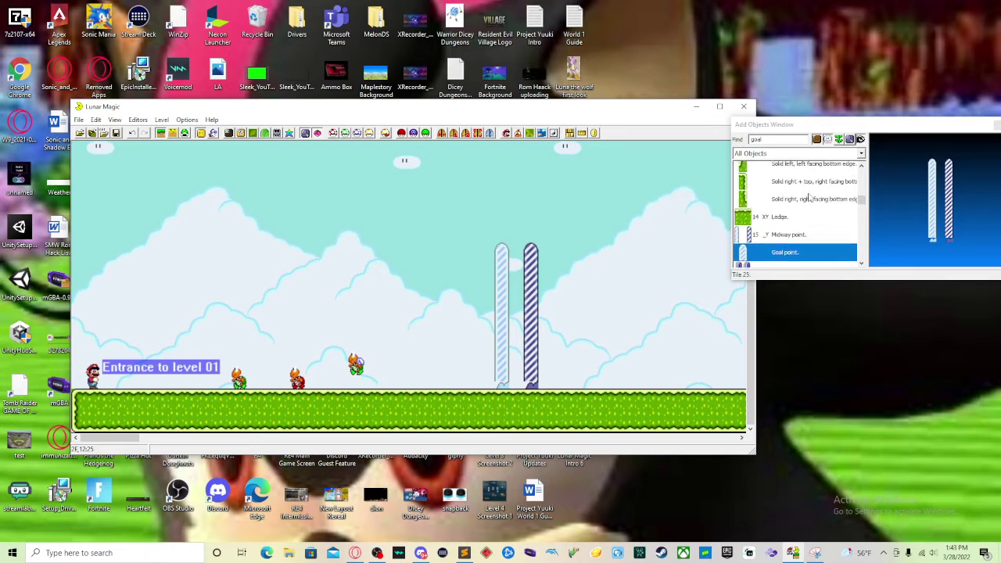
pyautogui.scroll(-5, 809, 197)
pyautogui.moveTo(812, 131); pyautogui.dragTo(812, 113)
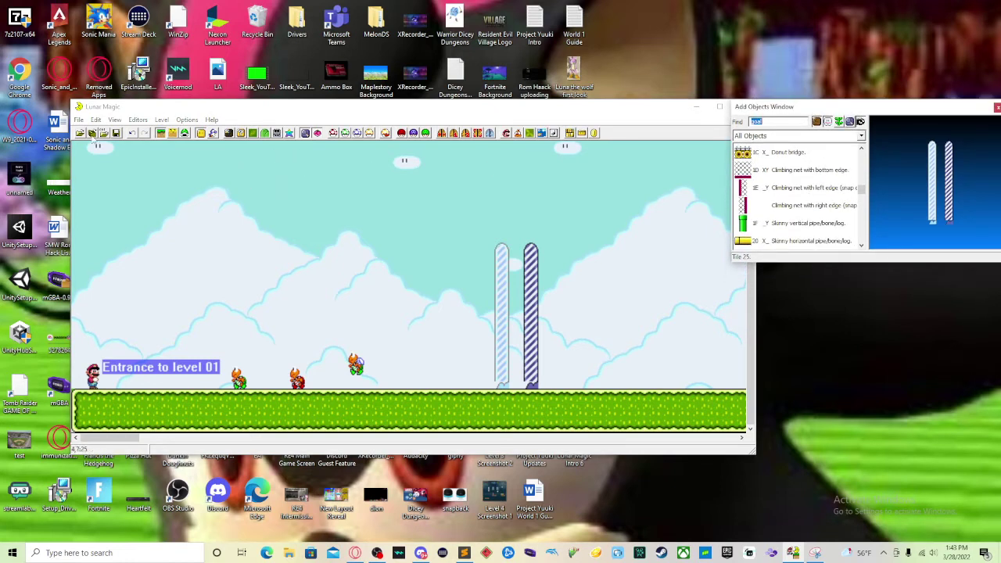
pyautogui.click(213, 133)
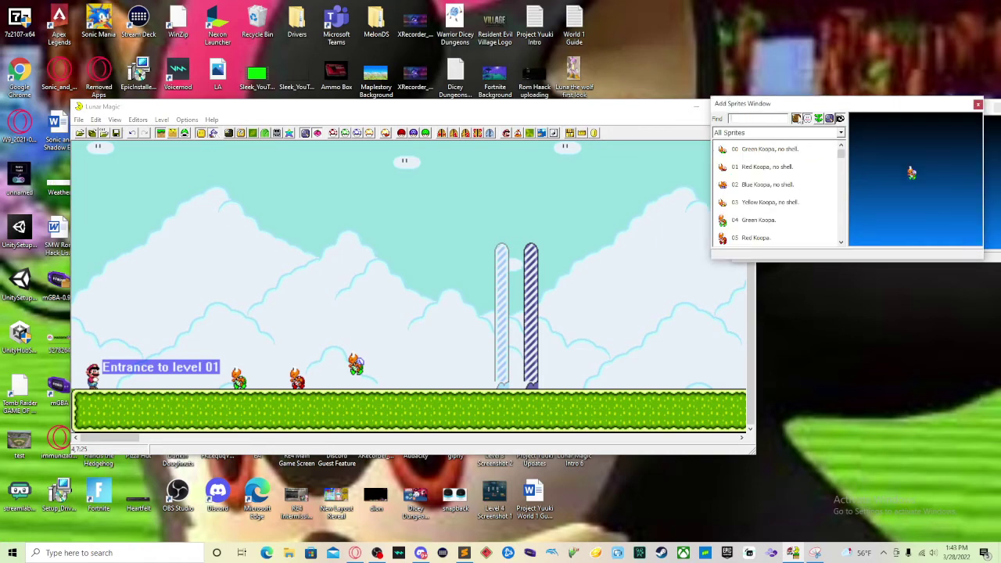
pyautogui.moveTo(805, 105); pyautogui.dragTo(816, 282)
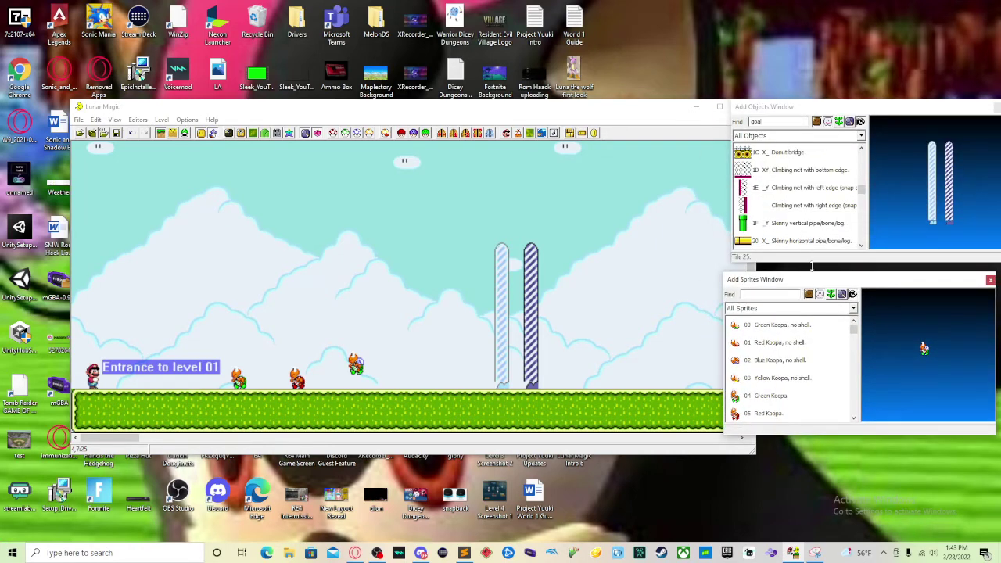
pyautogui.click(186, 137)
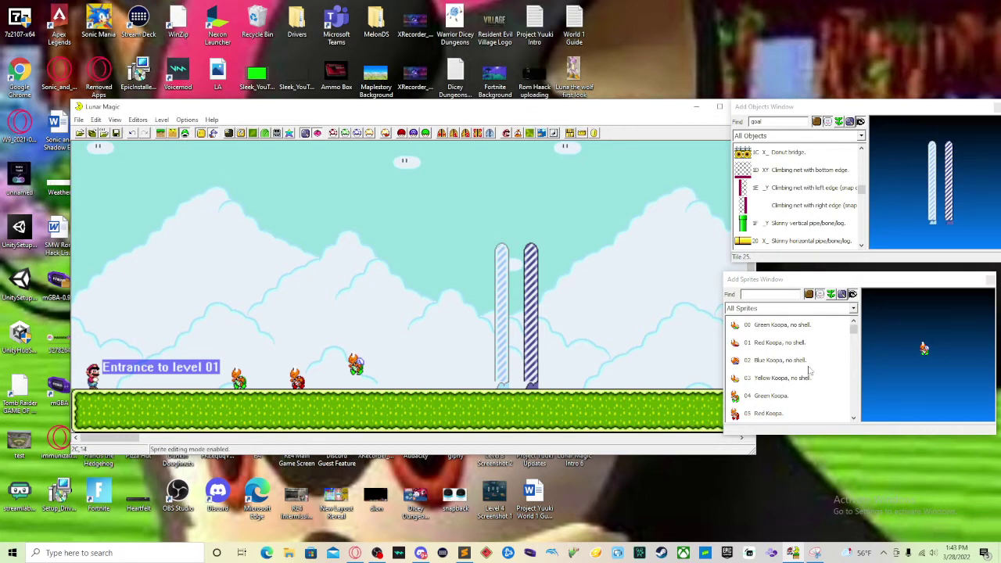
# - Search the list of all sprites for "tape" to select the Normal Exit Goal Point Tape
pyautogui.scroll(-1, 808, 363)
pyautogui.scroll(-3, 808, 354)
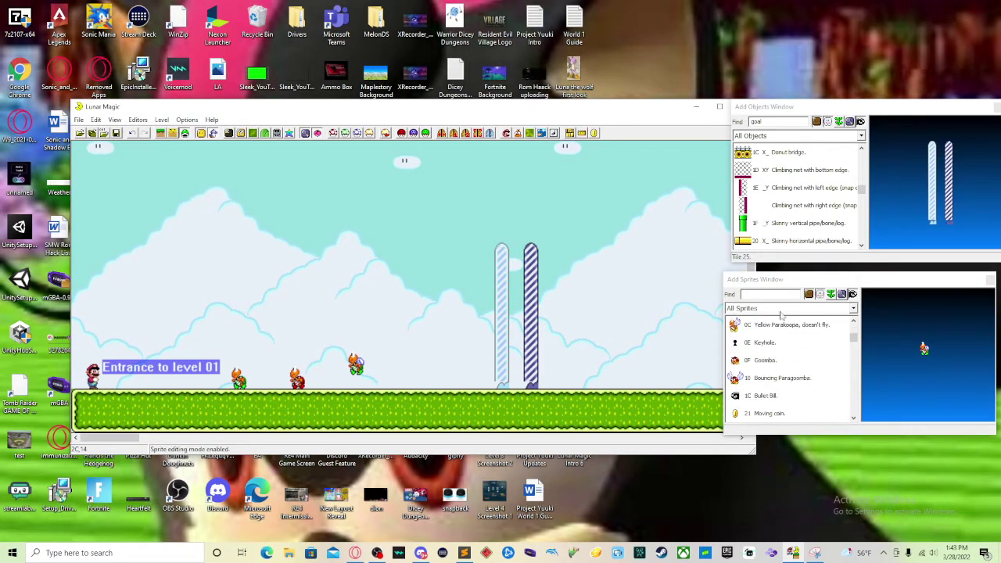
pyautogui.click(782, 307)
pyautogui.click(781, 308)
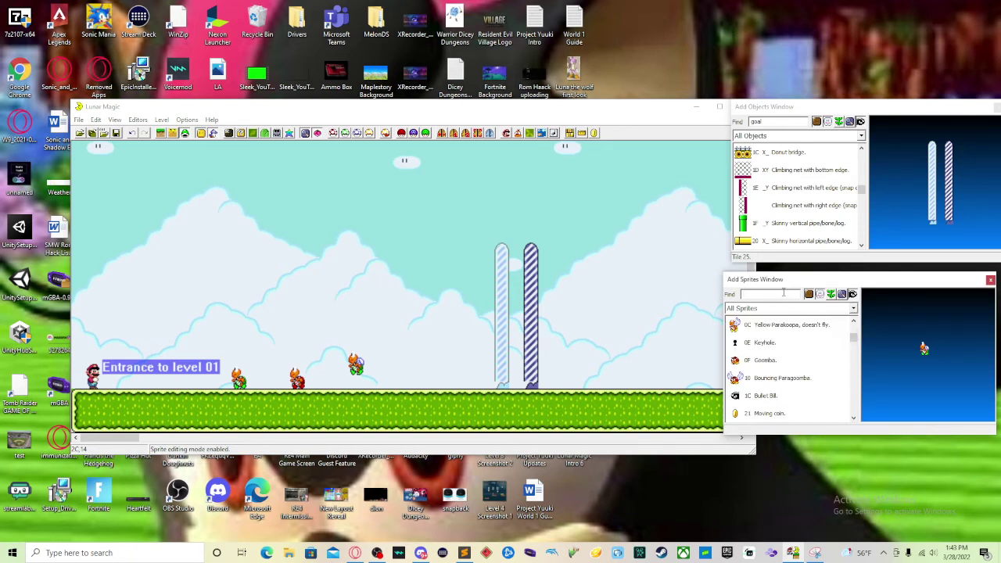
pyautogui.click(784, 293)
pyautogui.write('tape')
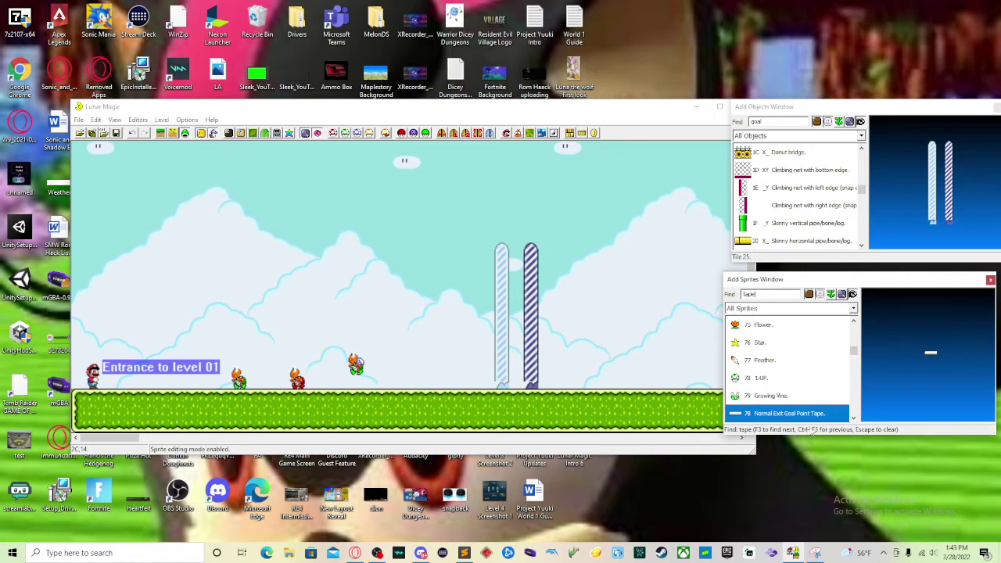
# - Insert the goal tape between the two goal posts and close the Add Objects and Add Sprites windows
pyautogui.keyDown('shift'); pyautogui.rightClick(510, 317); pyautogui.keyUp('shift')
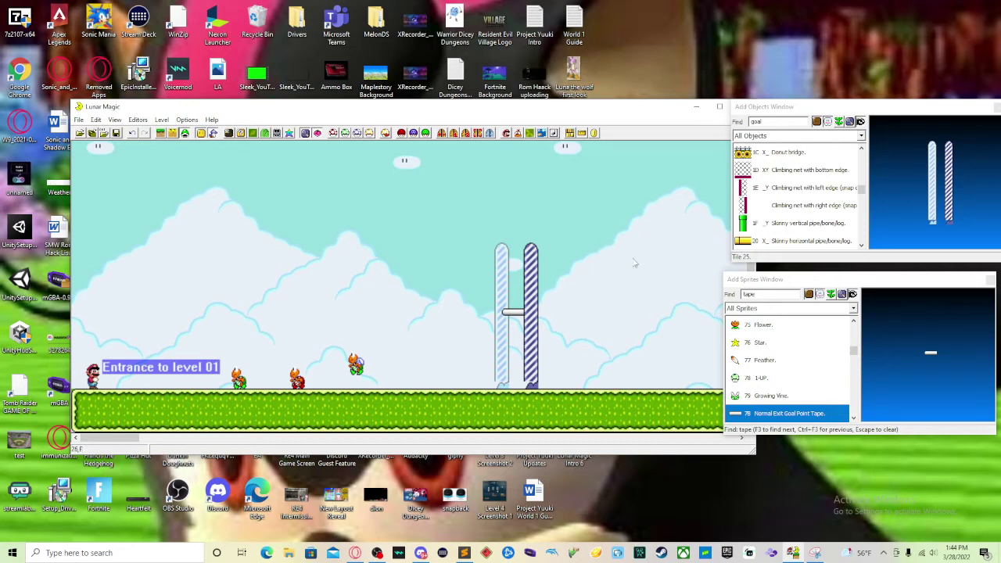
pyautogui.click(995, 108)
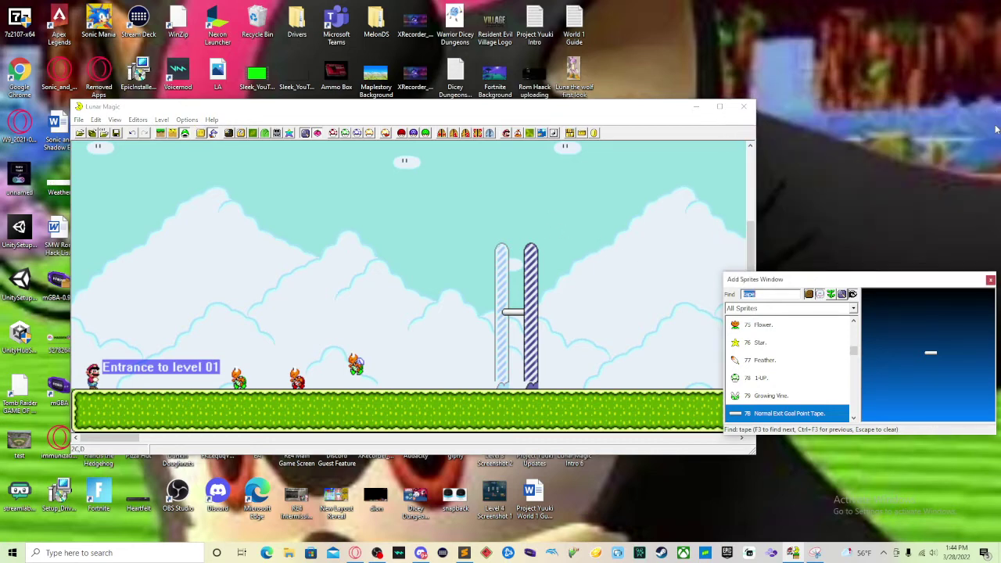
pyautogui.click(990, 279)
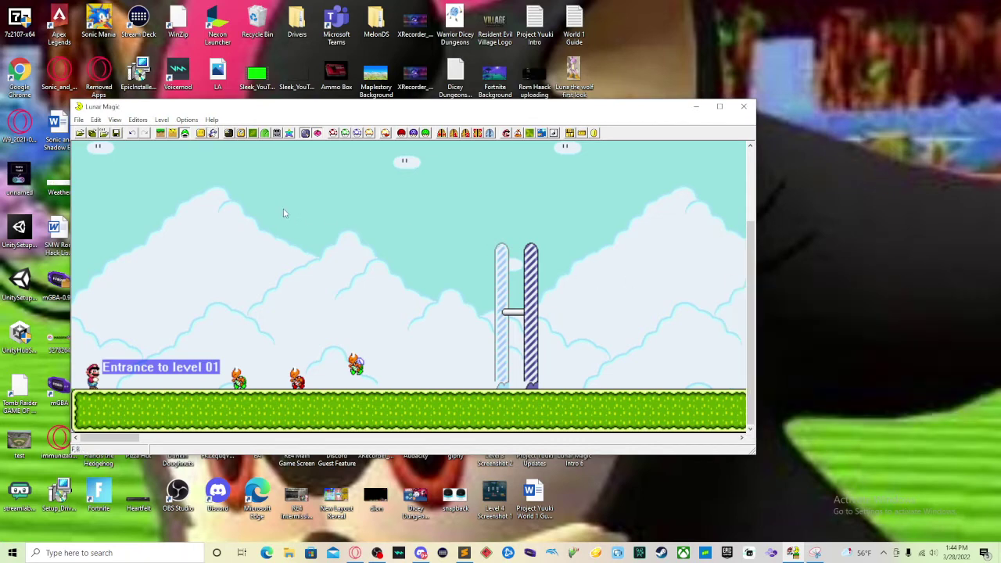
pyautogui.click(80, 120)
pyautogui.moveTo(115, 121)
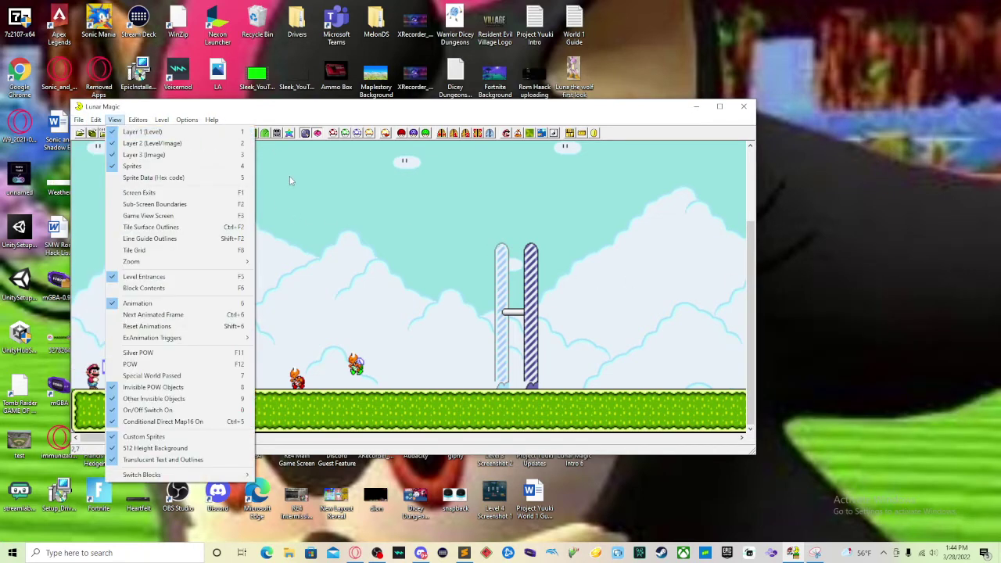
pyautogui.click(289, 180)
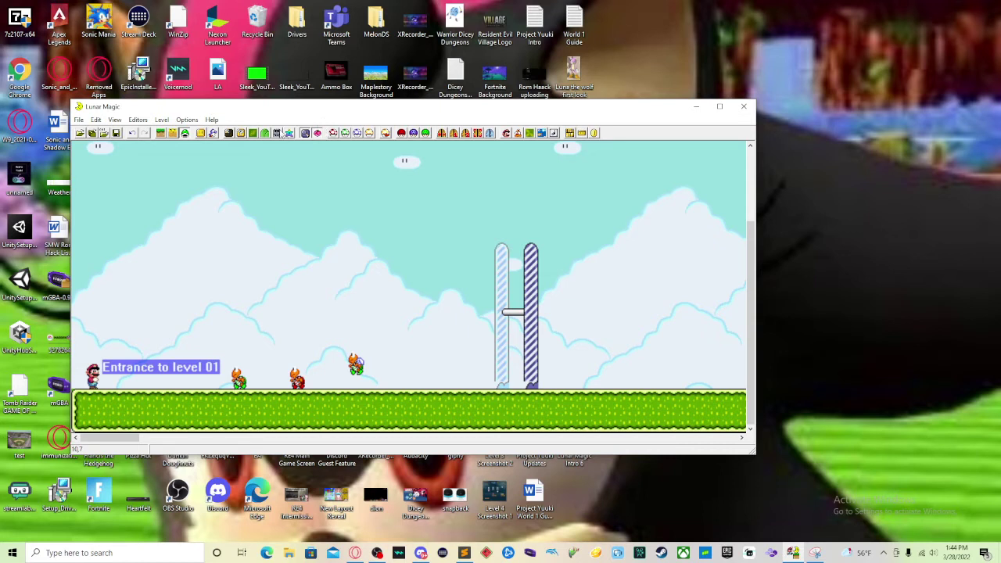
# - Open the Overworld Editor beside the level window and enable its Layer 1 16x16 Editor Mode
pyautogui.click(279, 134)
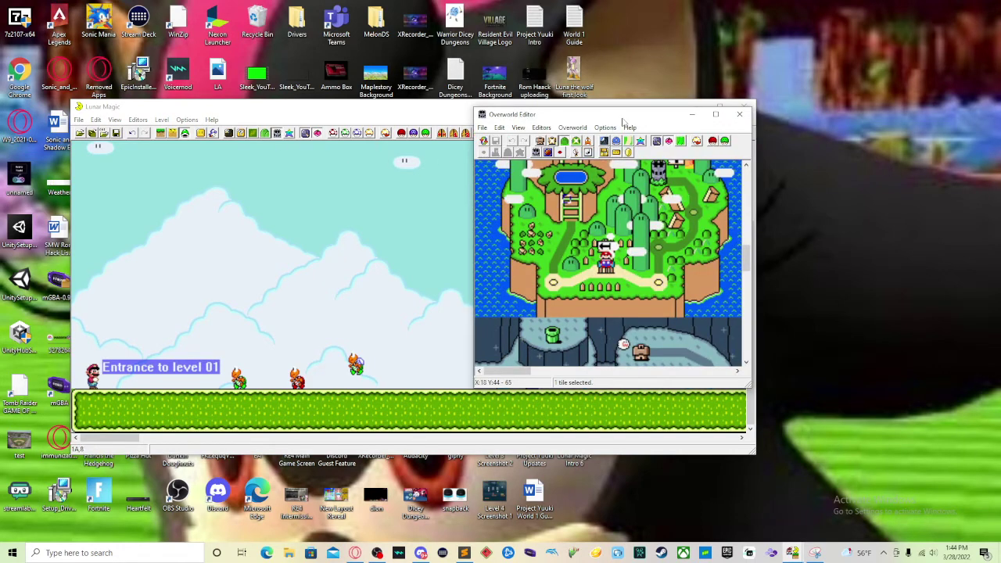
pyautogui.moveTo(624, 122); pyautogui.dragTo(840, 106)
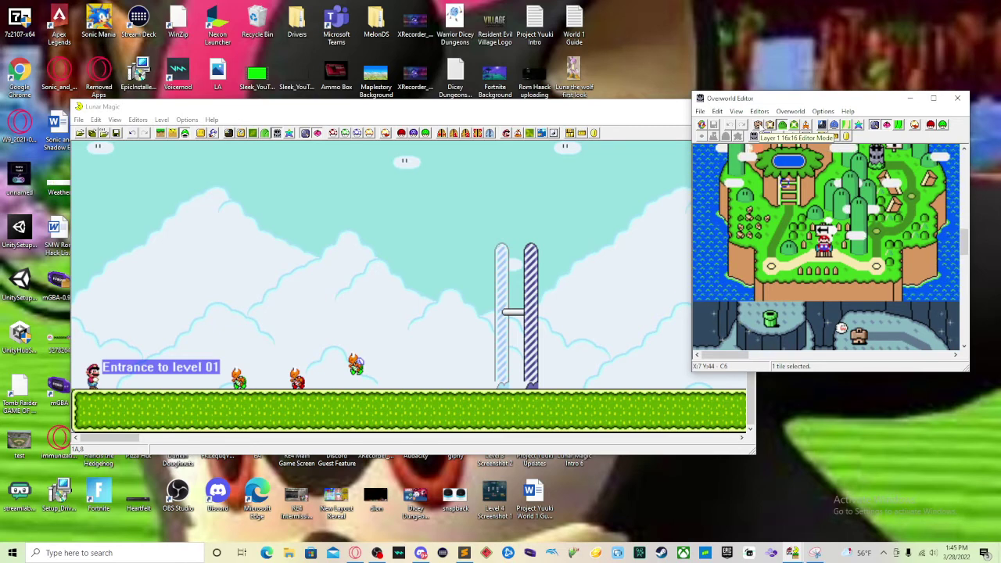
pyautogui.click(753, 136)
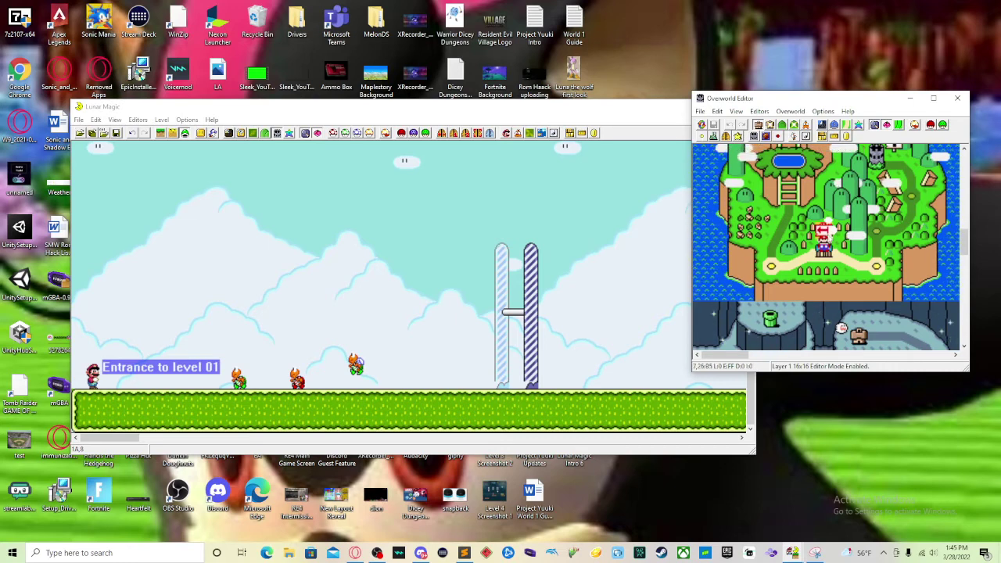
# - Assign Level 1 to the overworld level tile at the east end of the path by Mario's start, using Modify Level Tile Settings
pyautogui.click(876, 268)
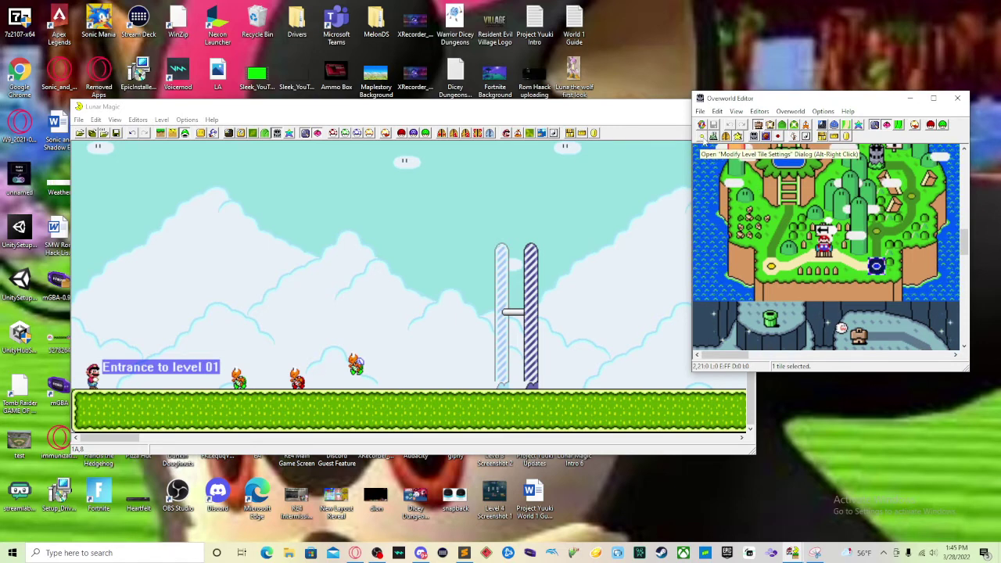
pyautogui.click(702, 137)
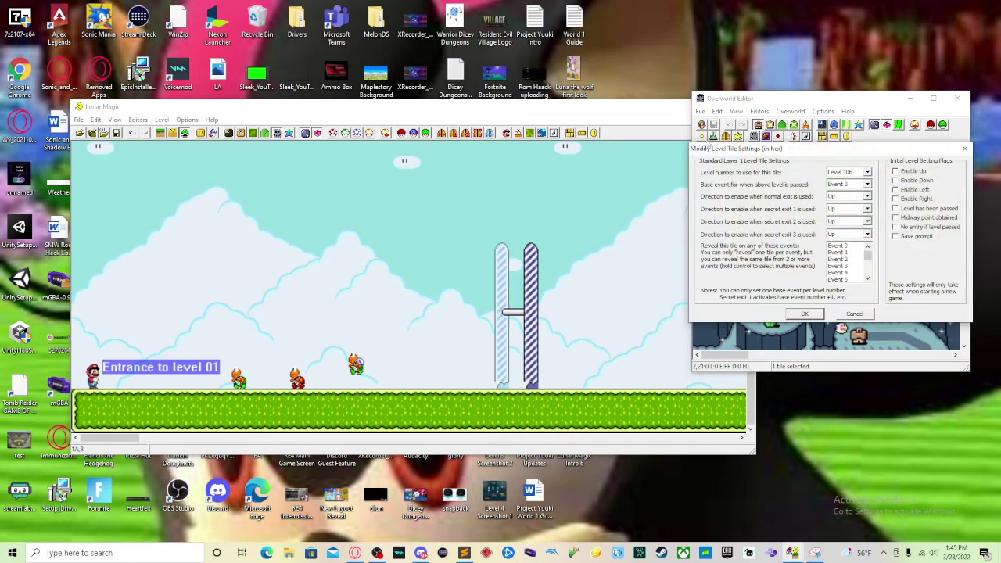
pyautogui.moveTo(686, 159); pyautogui.dragTo(468, 174)
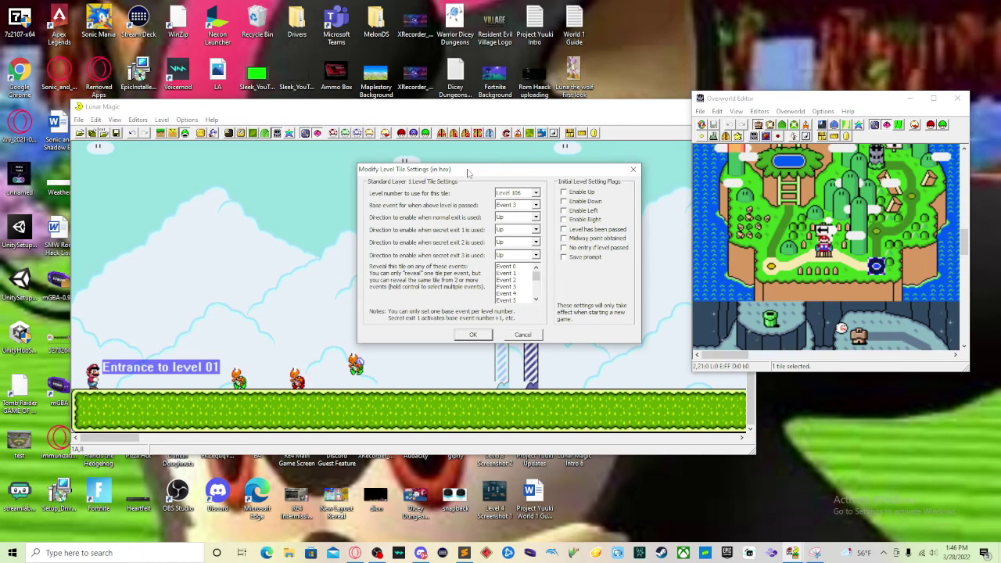
pyautogui.click(536, 192)
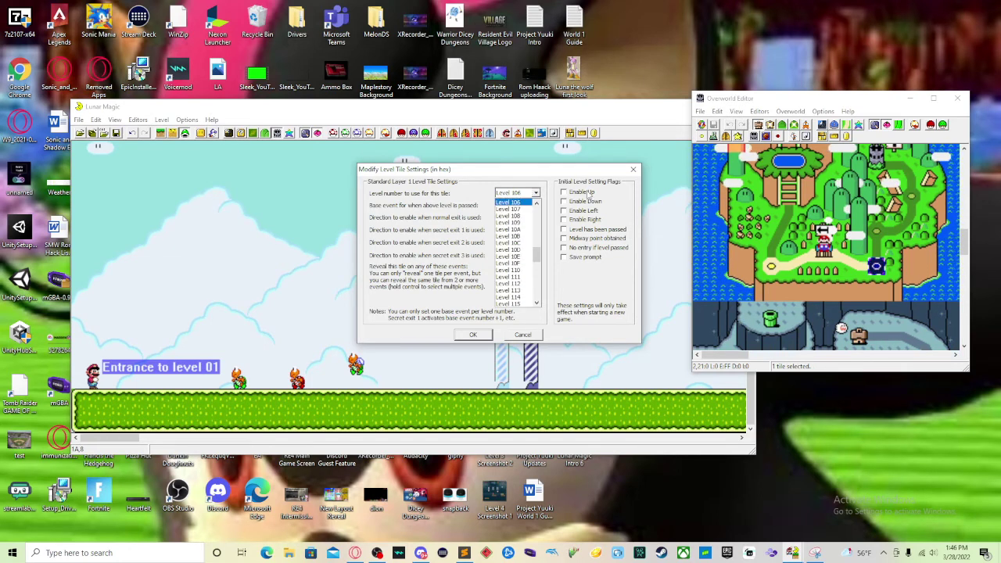
pyautogui.moveTo(539, 258); pyautogui.dragTo(539, 219)
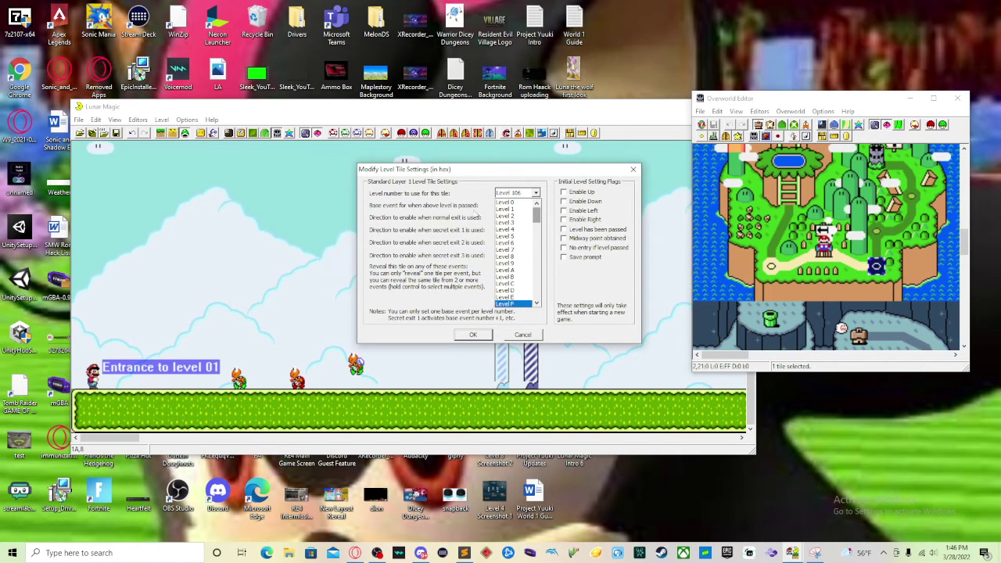
pyautogui.click(505, 227)
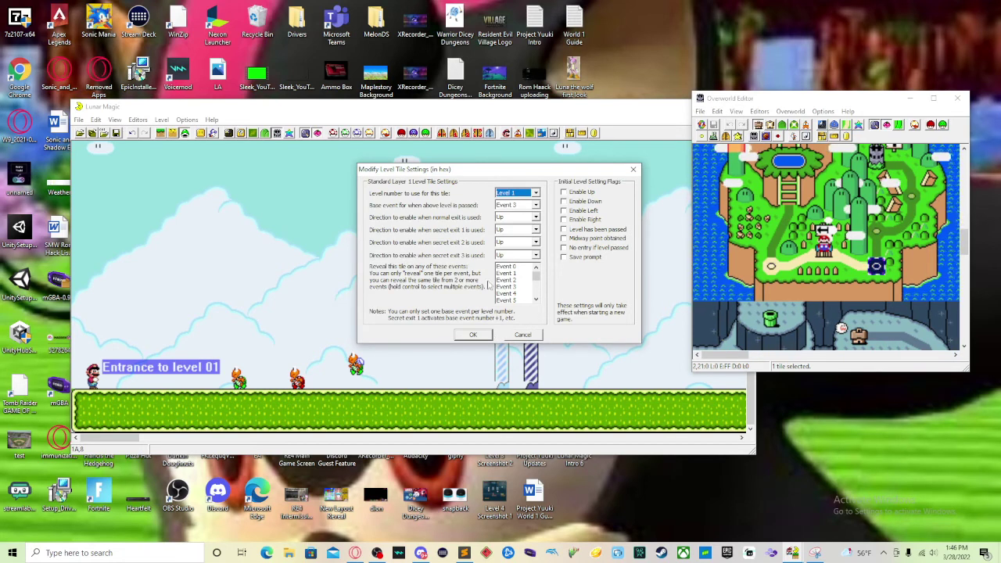
pyautogui.click(485, 335)
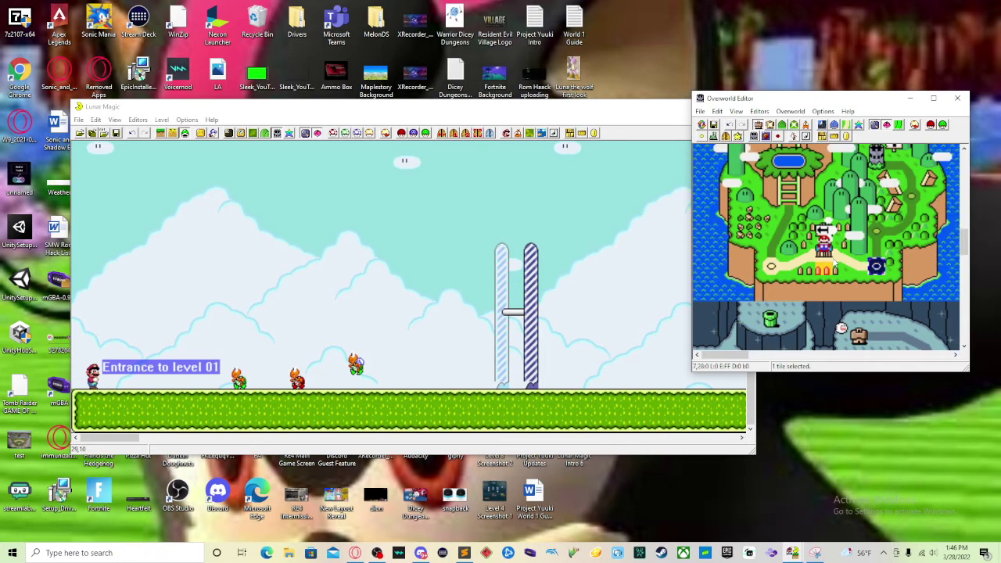
# - Save both the overworld and the edited level to the ROM
pyautogui.click(714, 125)
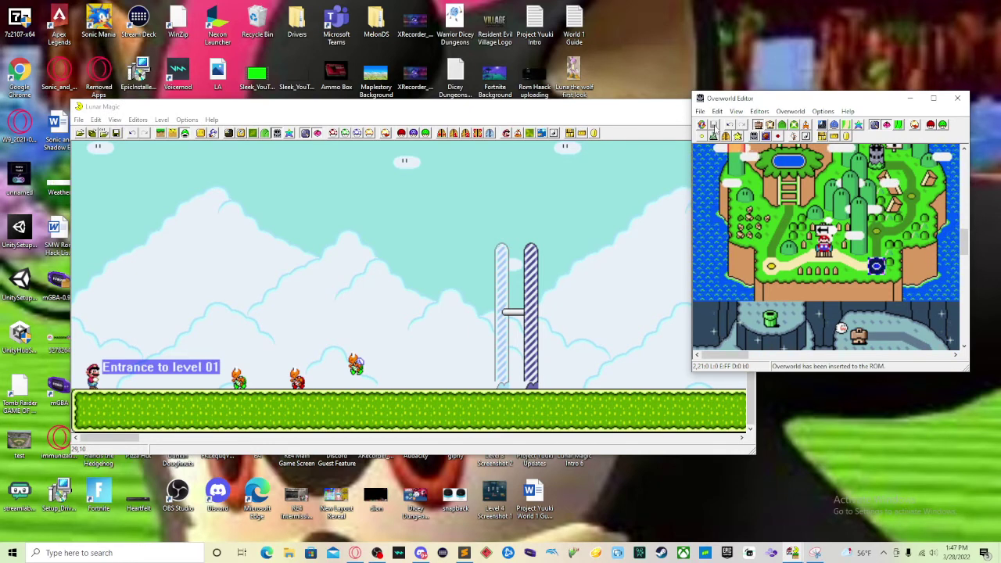
pyautogui.click(517, 216)
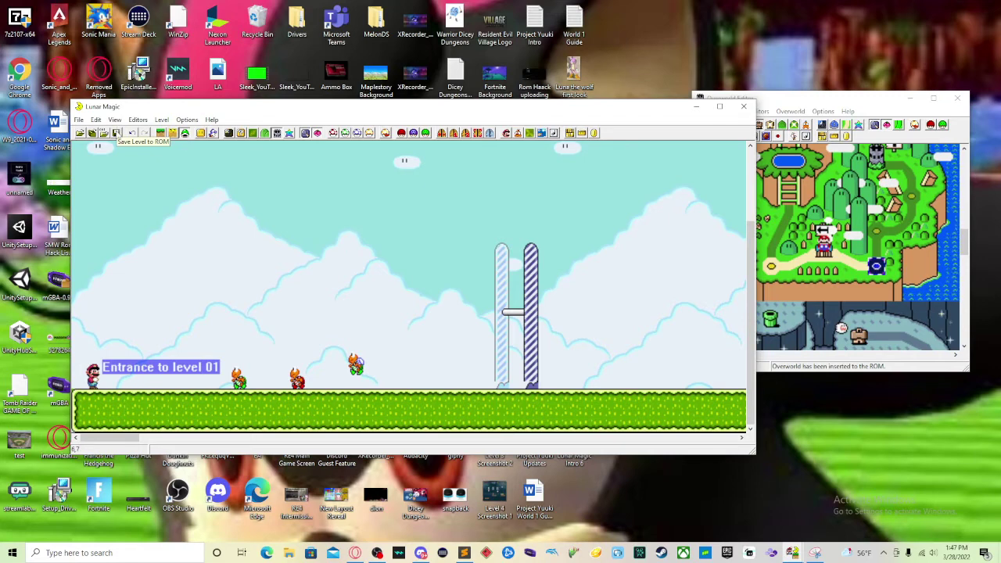
pyautogui.click(116, 133)
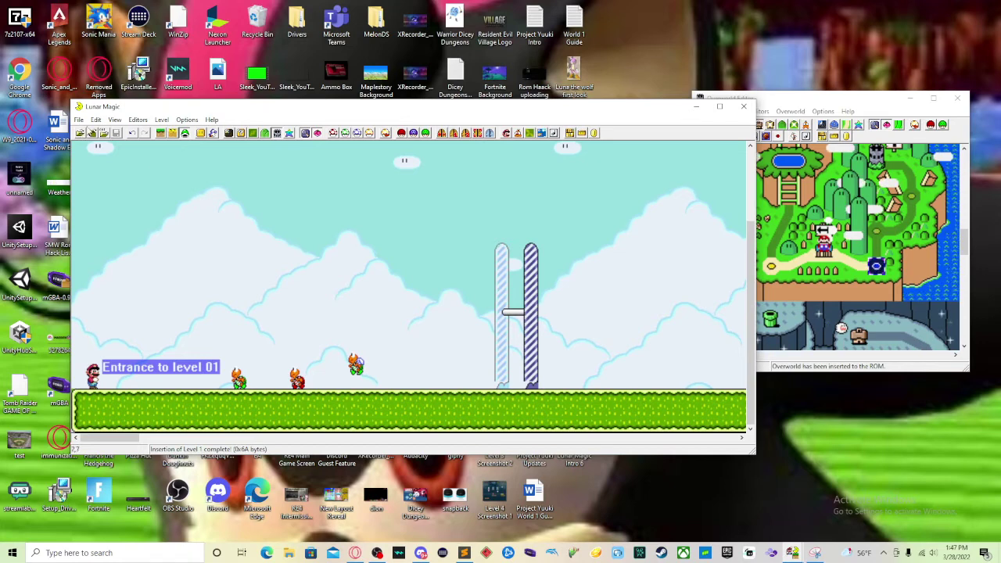
# - Set snes9x-x64 from the SNES 9X Roms Emulator folder as the external SNES emulator
pyautogui.click(79, 120)
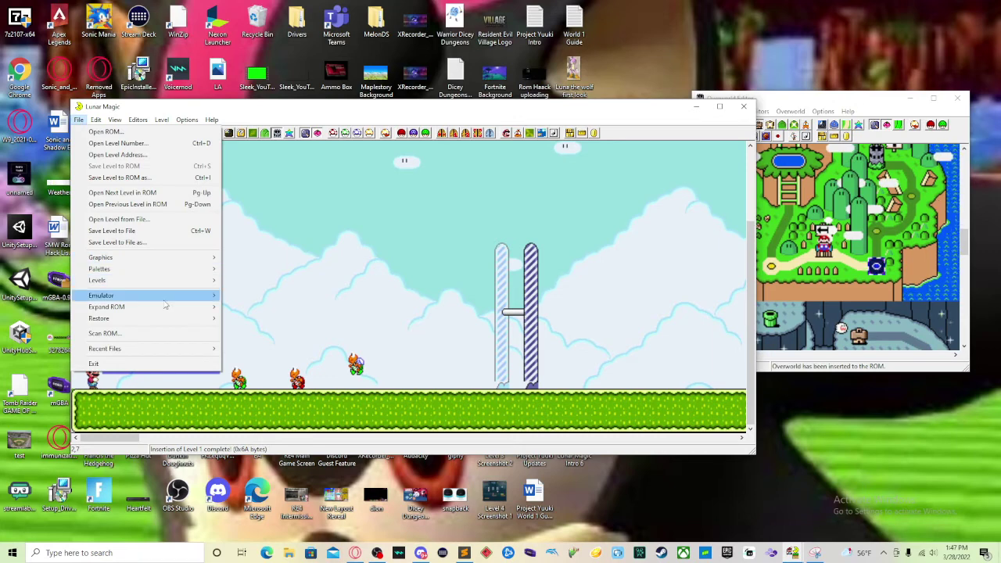
pyautogui.moveTo(165, 302)
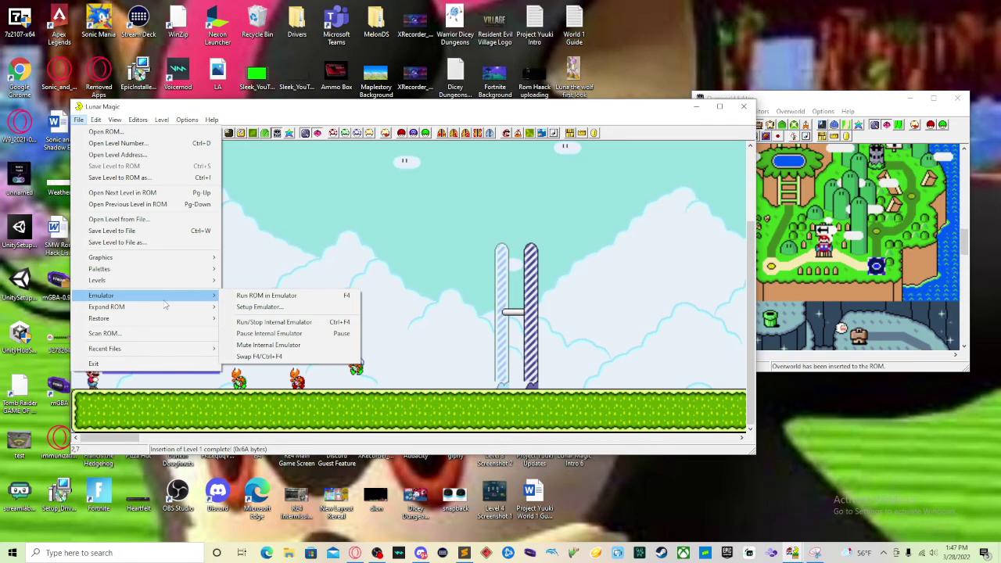
pyautogui.click(259, 307)
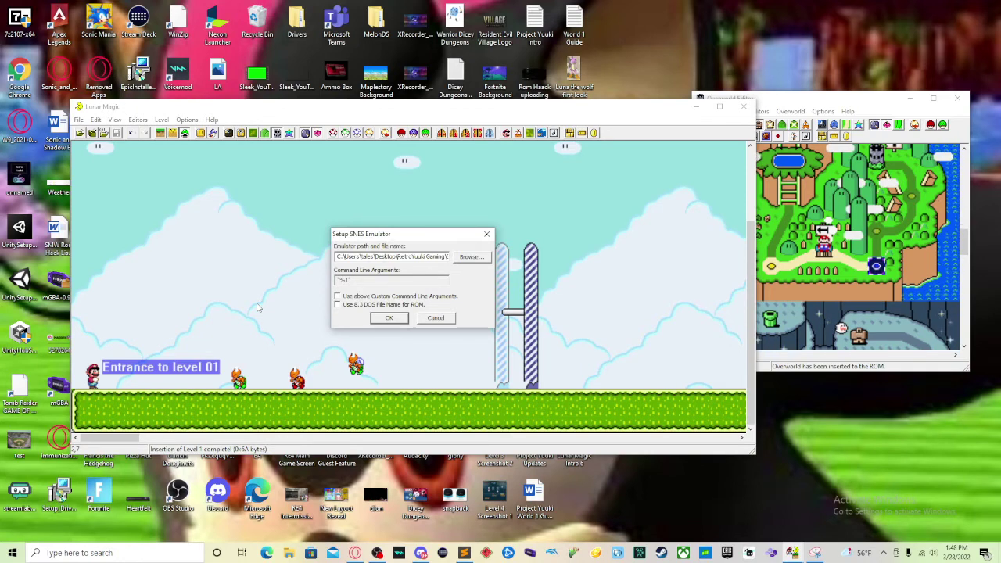
pyautogui.click(461, 257)
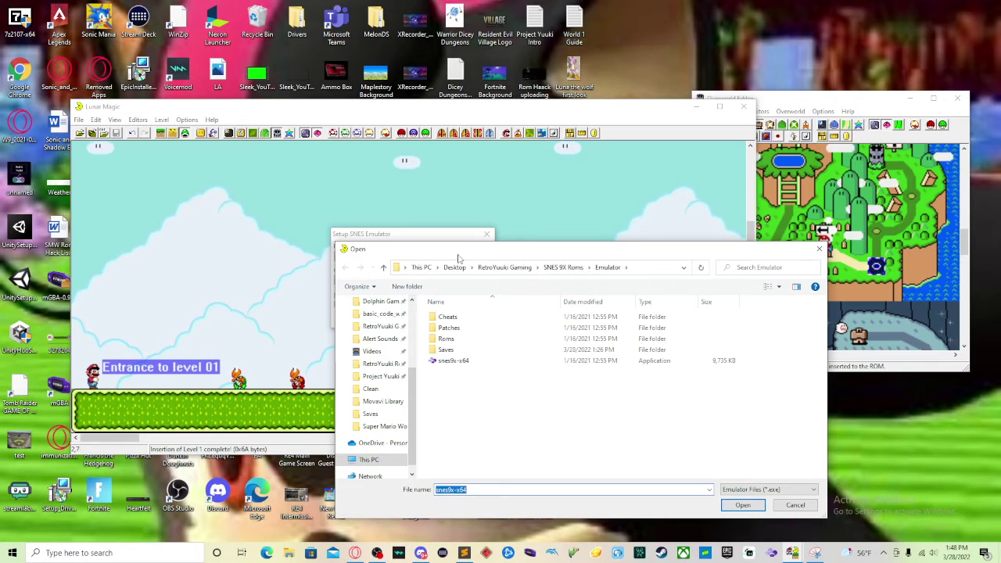
pyautogui.click(485, 362)
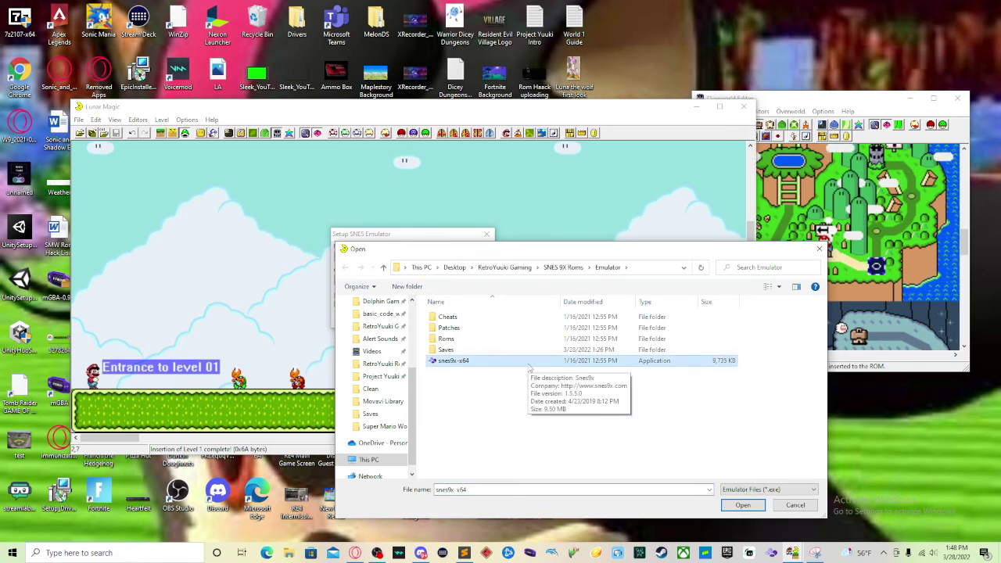
pyautogui.click(742, 504)
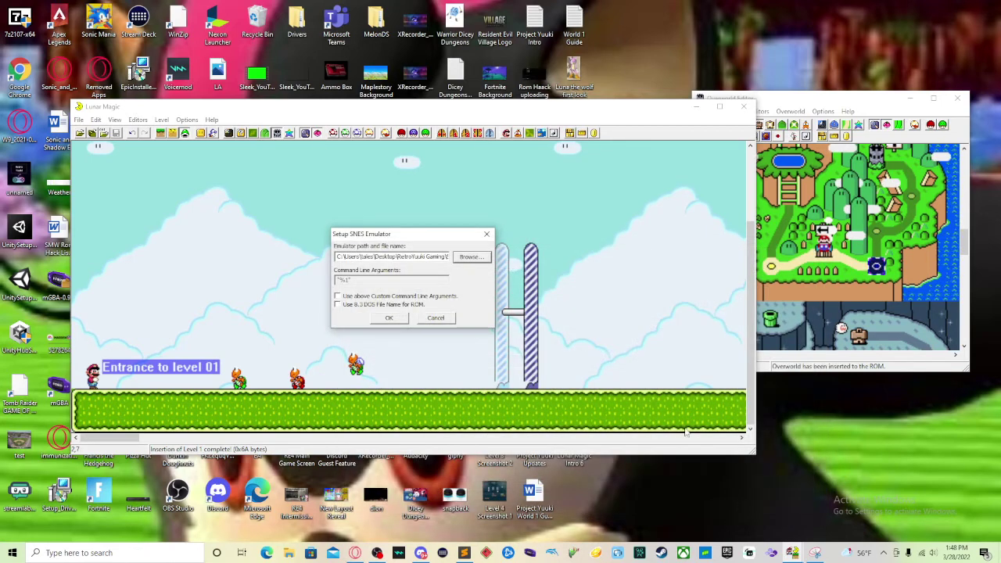
pyautogui.click(389, 317)
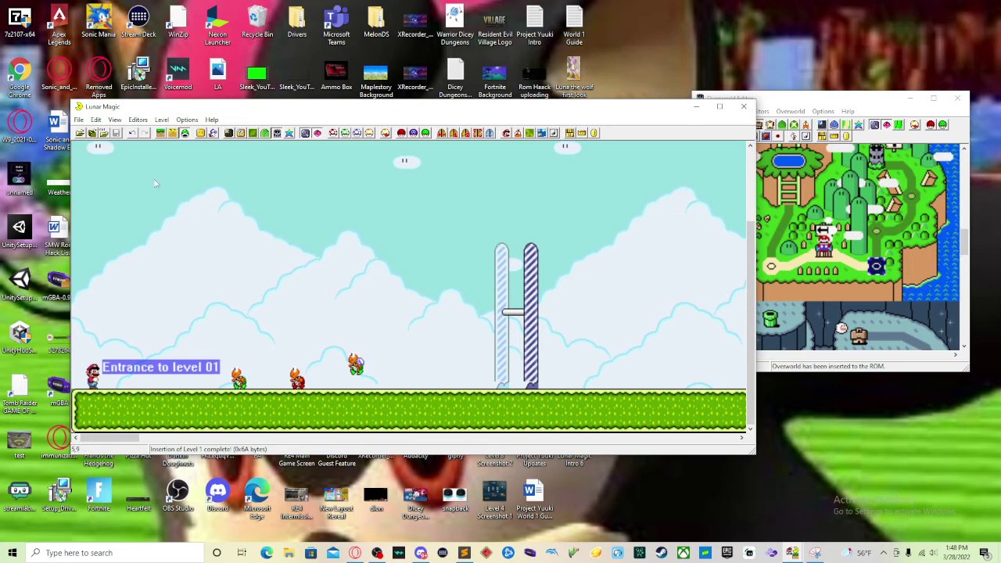
# - Run the ROM in the configured Snes9x emulator
pyautogui.click(79, 120)
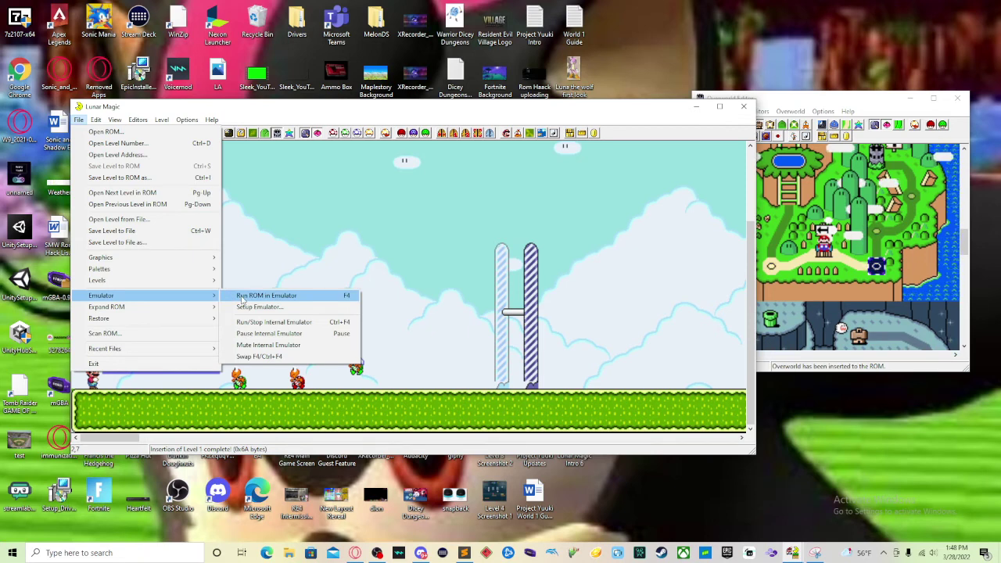
pyautogui.click(242, 298)
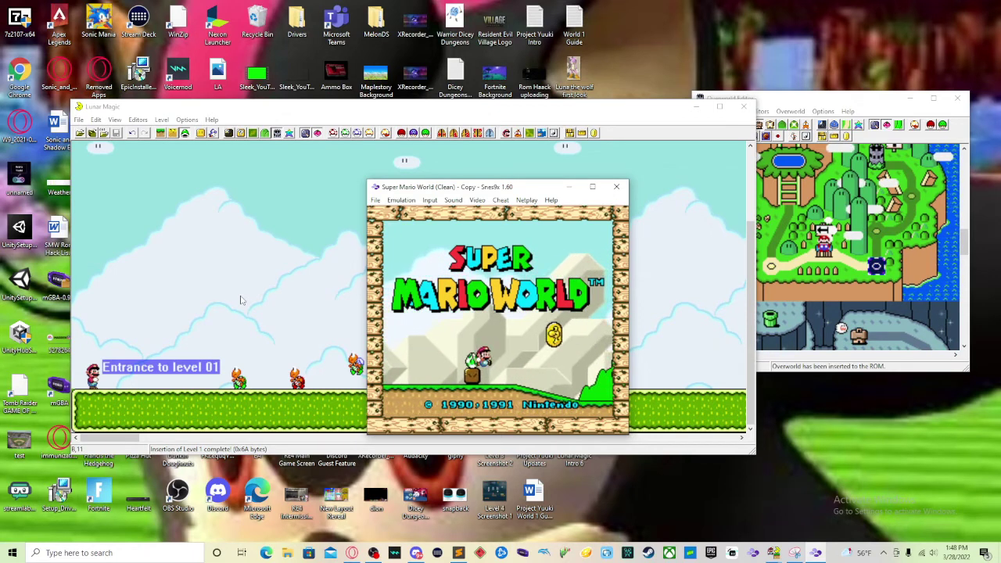
# - Start a new game in the empty Mario A save slot from the Super Mario World title screen
pyautogui.press('Return')
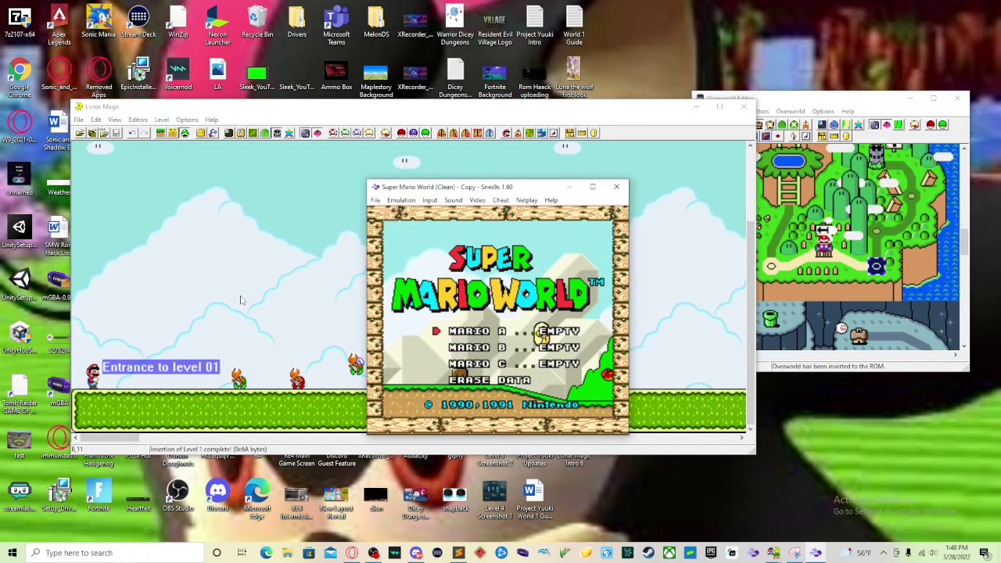
pyautogui.press('Return')
pyautogui.press('Return')
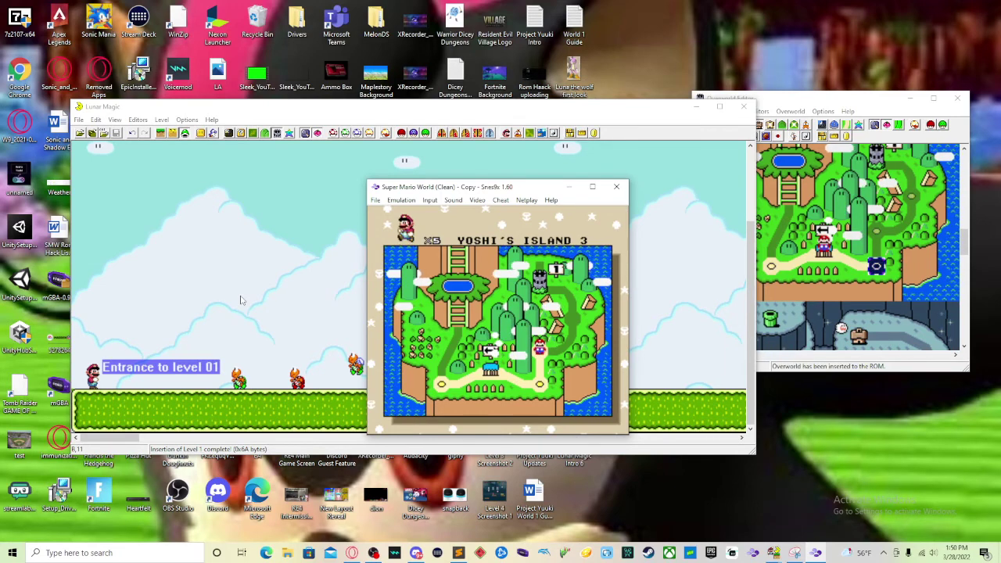
# - Enter the level at the Yoshi's Island 3 tile, test-play it with Mario, and close the emulator
pyautogui.press('c')
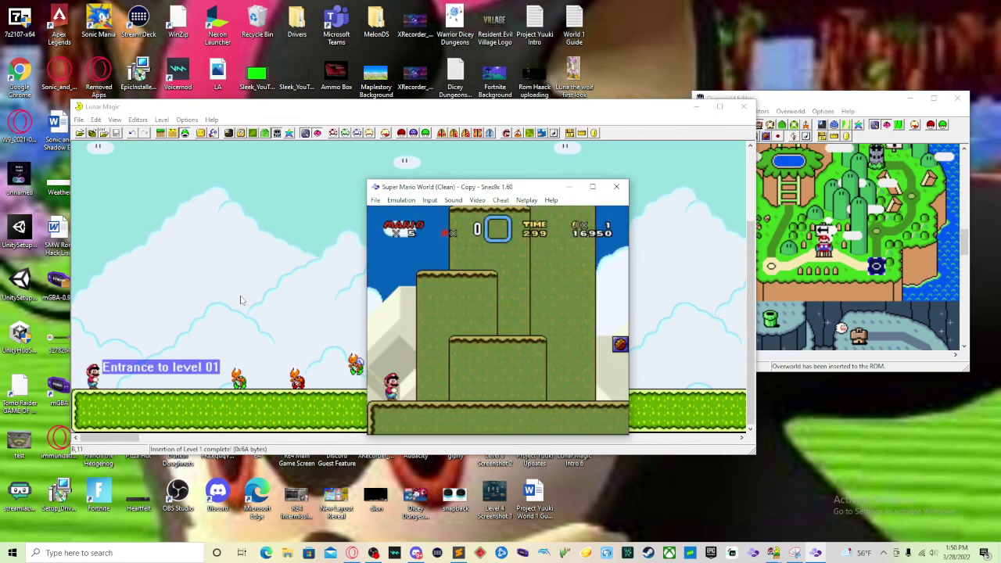
pyautogui.press('Right')
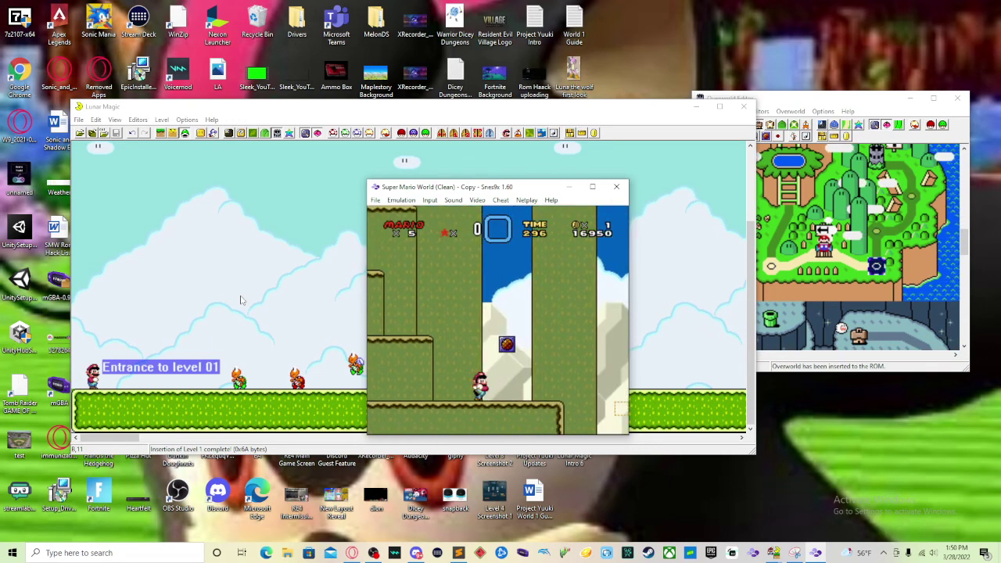
pyautogui.press('c')
pyautogui.press('Right')
pyautogui.press('c')
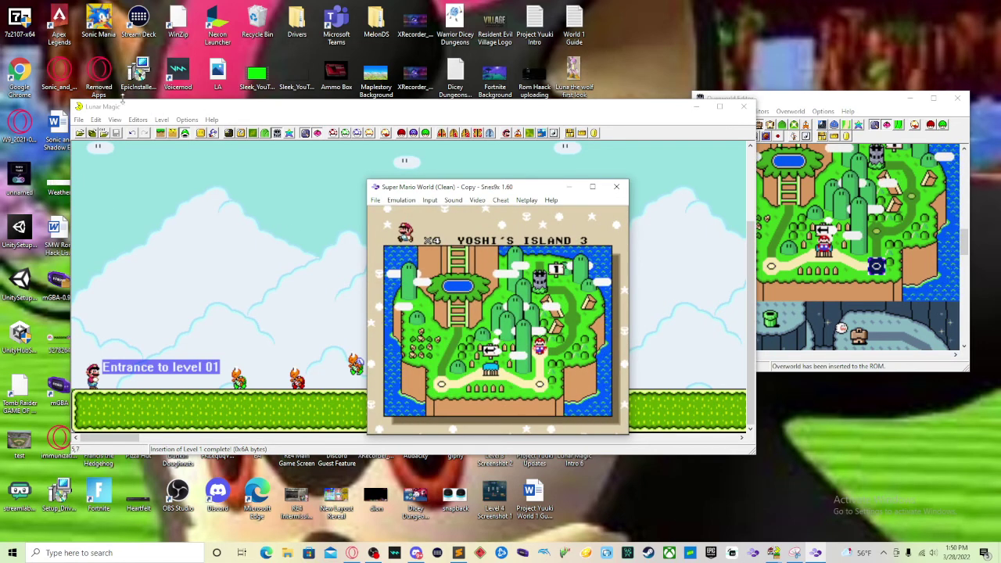
pyautogui.click(617, 187)
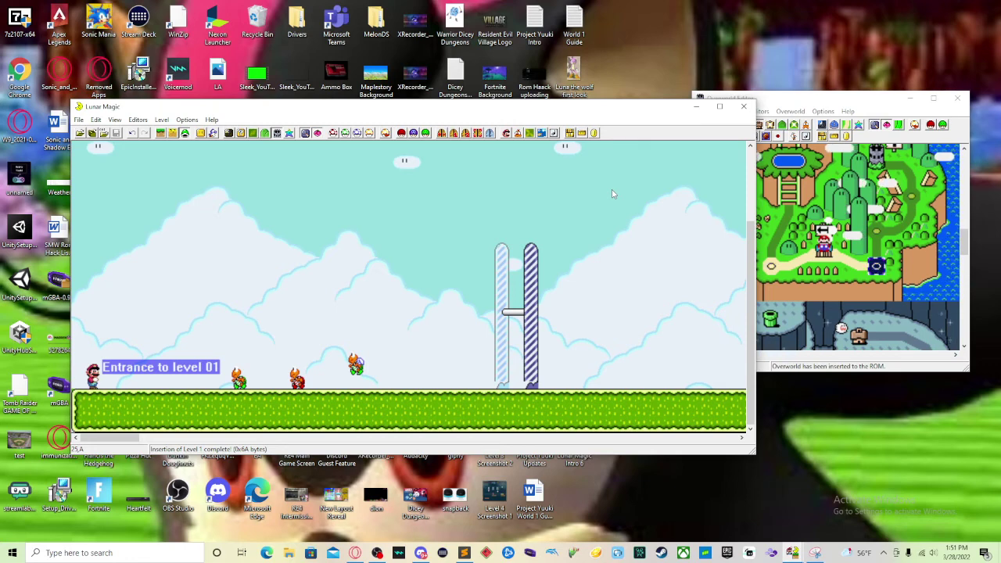
# - In the Overworld Editor, bring up the 8x8 tile selector and the Layer 2 Event Tile Selector to view the available tiles
pyautogui.click(814, 108)
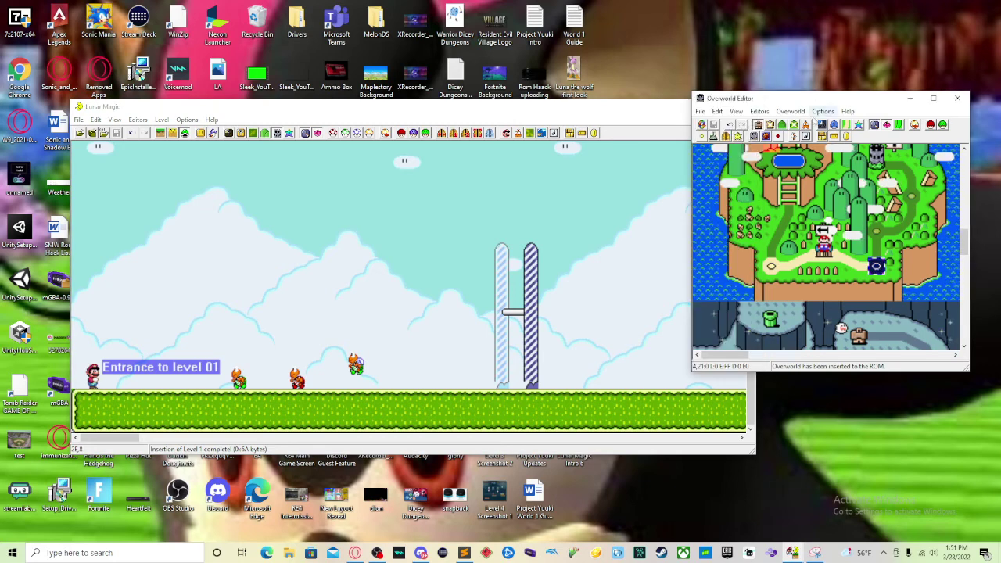
pyautogui.click(822, 126)
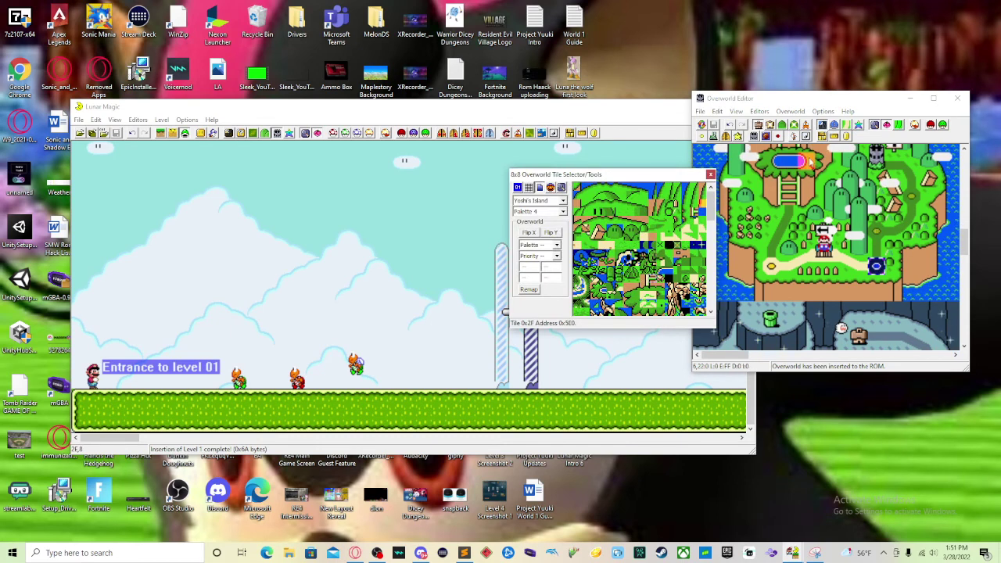
pyautogui.click(846, 125)
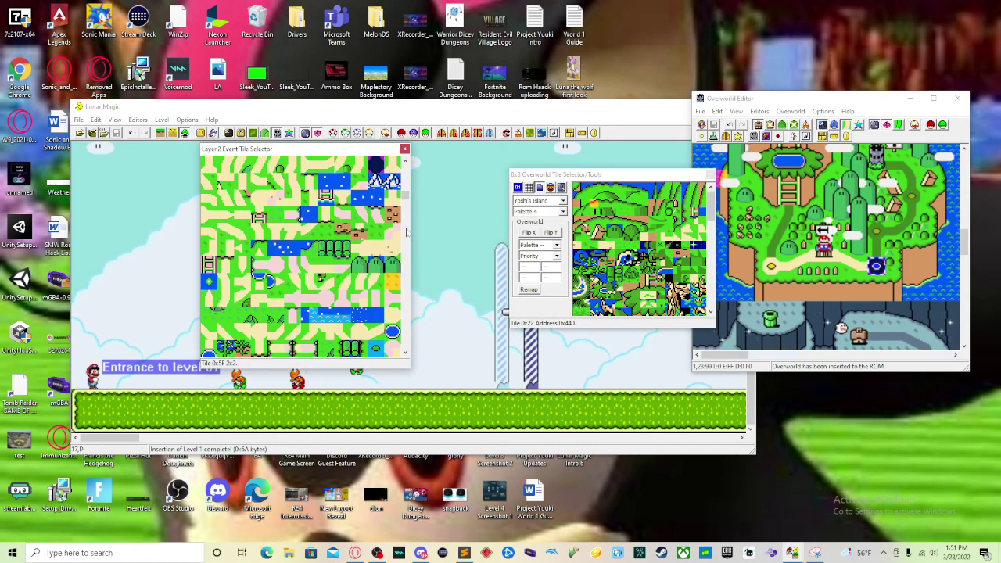
pyautogui.click(392, 265)
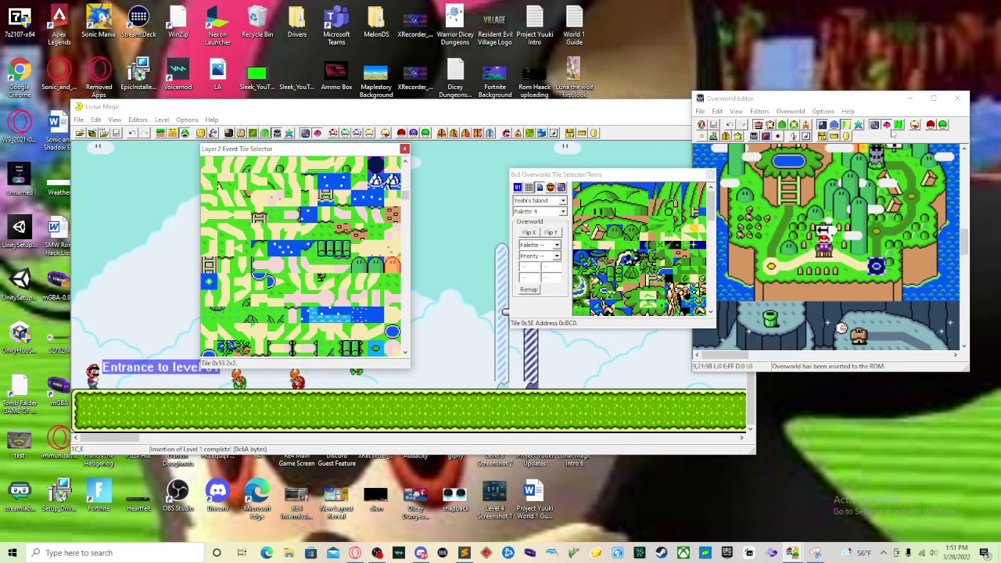
# - Display the overworld's path tiles and examine the level paths across Yoshi's Island and the other map areas
pyautogui.click(815, 176)
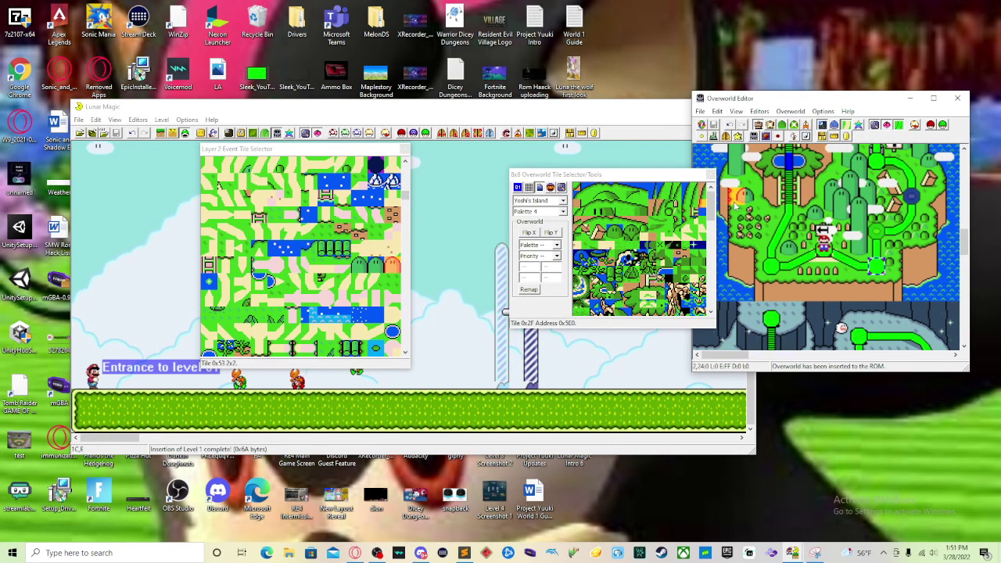
pyautogui.scroll(3, 848, 228)
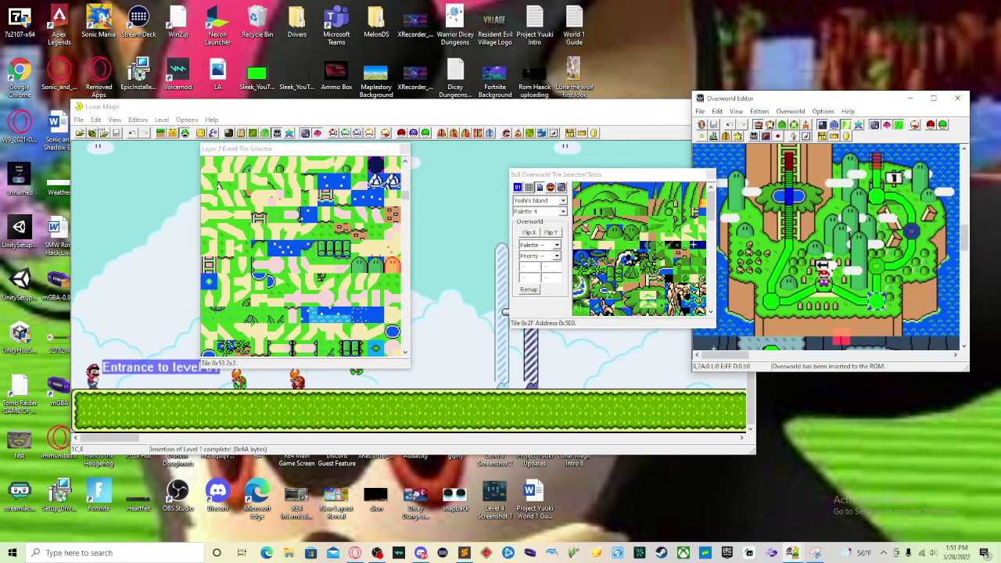
pyautogui.scroll(-15, 848, 228)
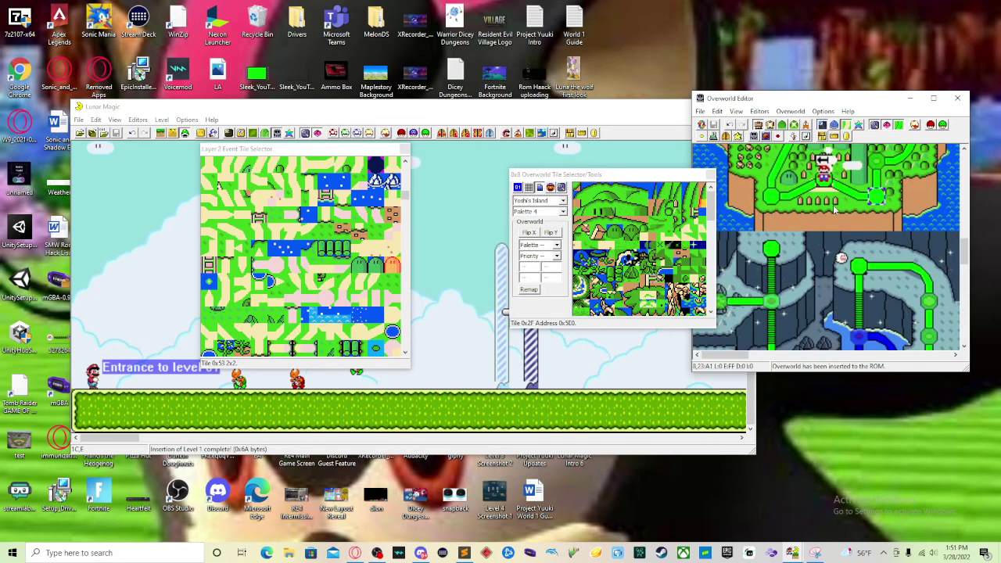
pyautogui.scroll(-8, 853, 282)
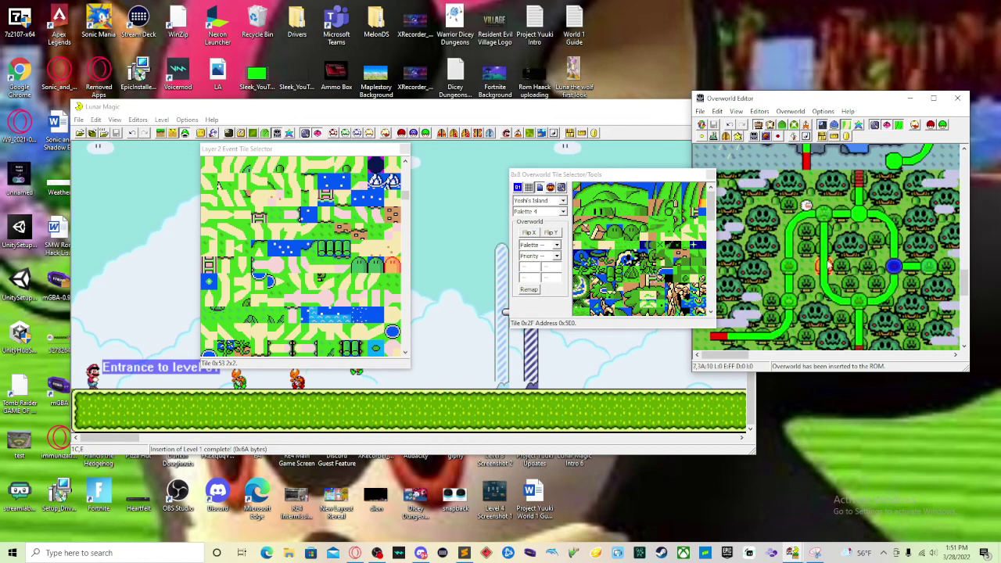
pyautogui.scroll(-4, 827, 266)
pyautogui.scroll(20, 840, 245)
pyautogui.scroll(6, 840, 249)
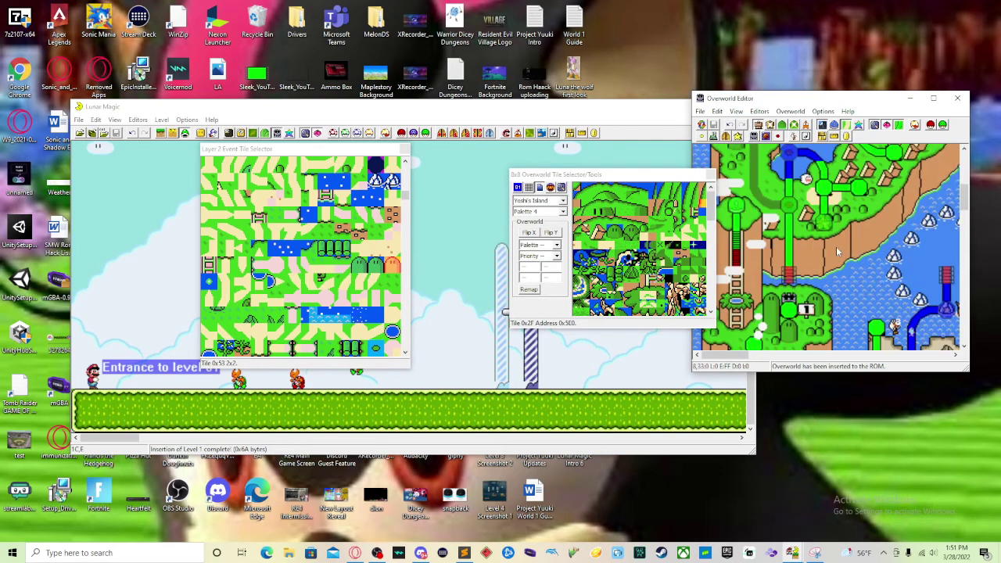